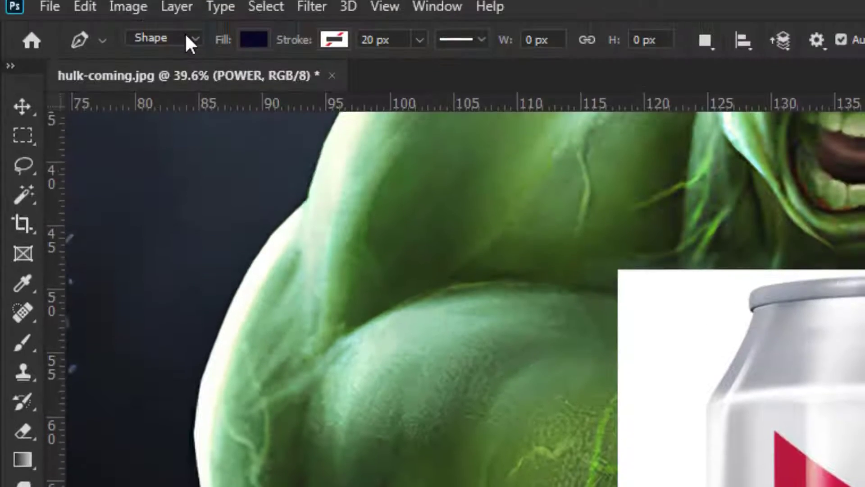
Set the Pen tool to Path mode and trace the can's right shoulder from beneath the lid to the straight side.
click(186, 41)
click(170, 77)
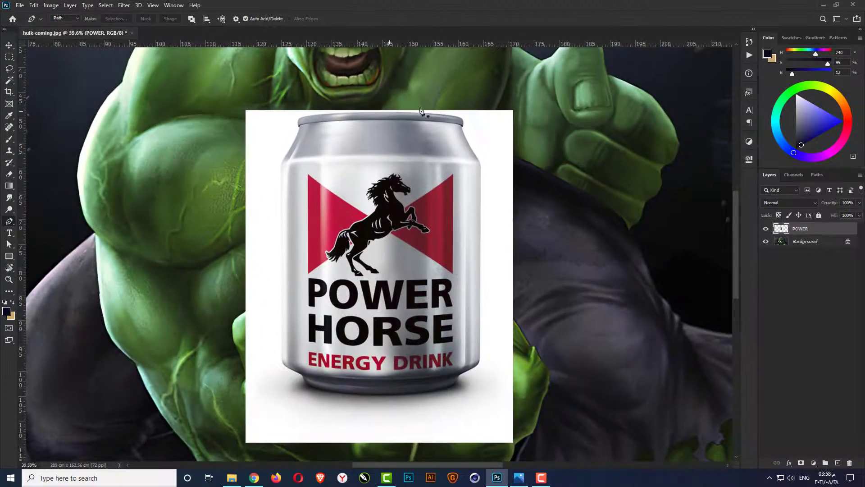
scroll(470, 121, up, 2)
scroll(470, 121, up, 4)
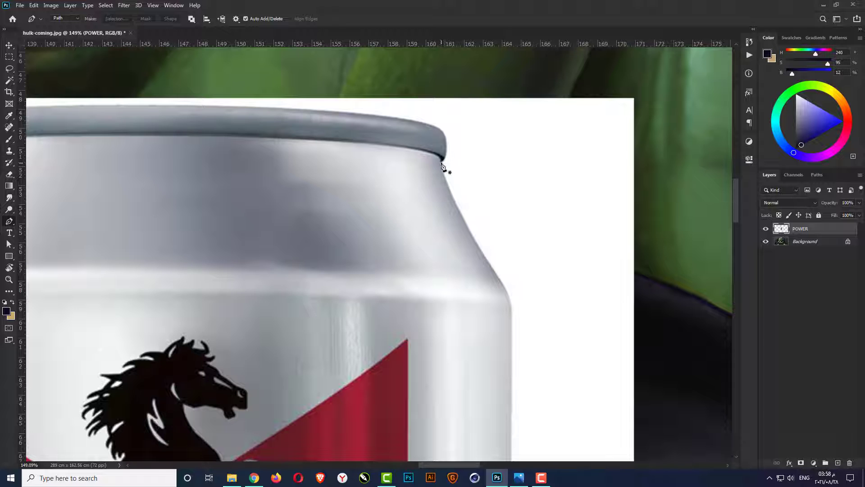
click(441, 162)
click(506, 291)
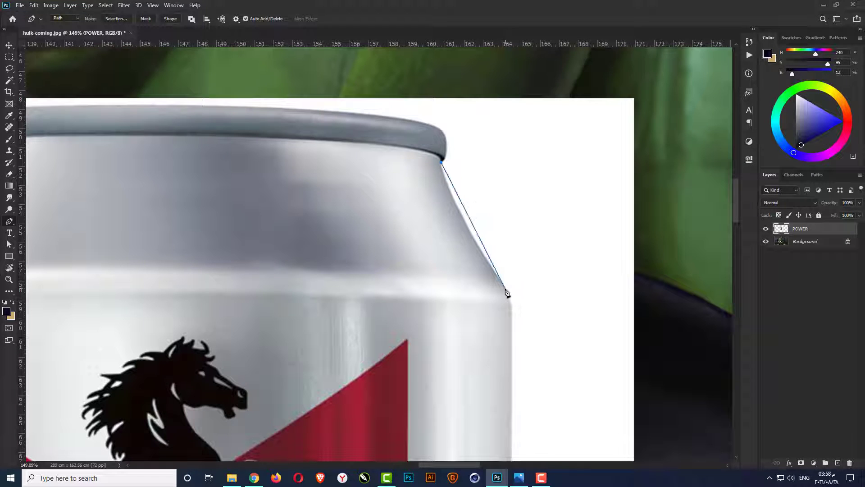
mouse_move(507, 292)
mouse_down()
mouse_move(558, 364)
mouse_move(512, 299)
mouse_up()
scroll(512, 306, up, 3)
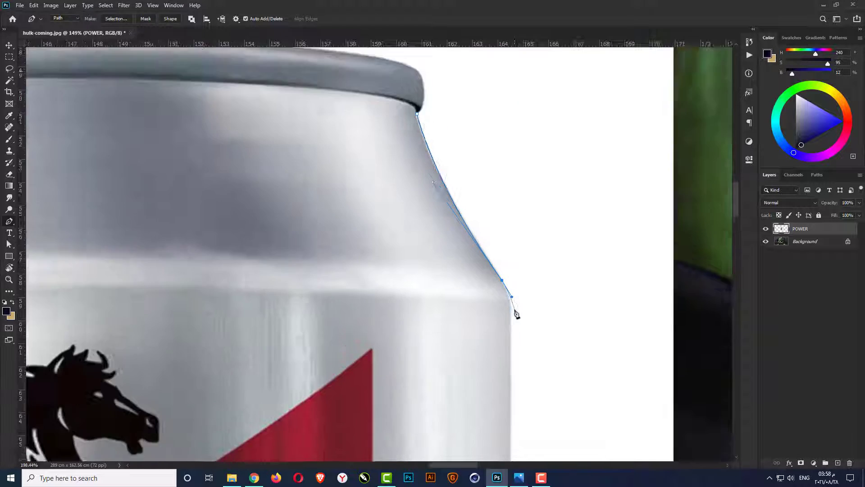
Continue the path down the can's straight right side and around its lower right corner to the base.
scroll(509, 335, down, 5)
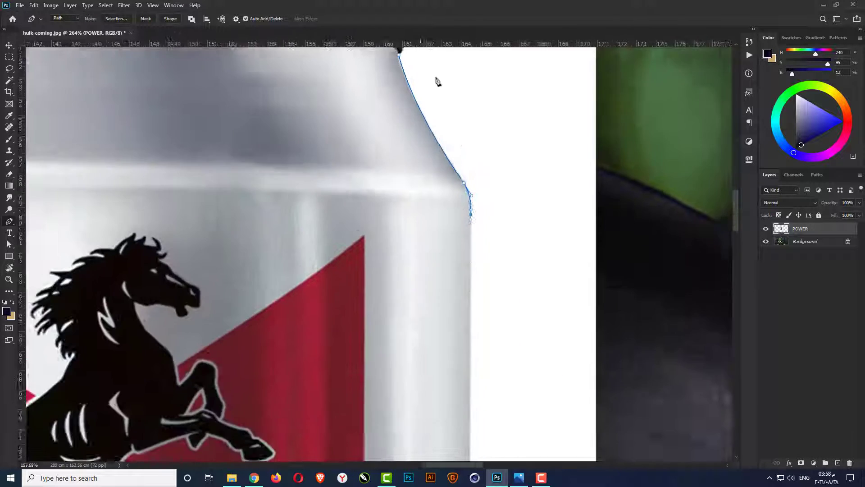
scroll(479, 276, up, 5)
click(478, 270)
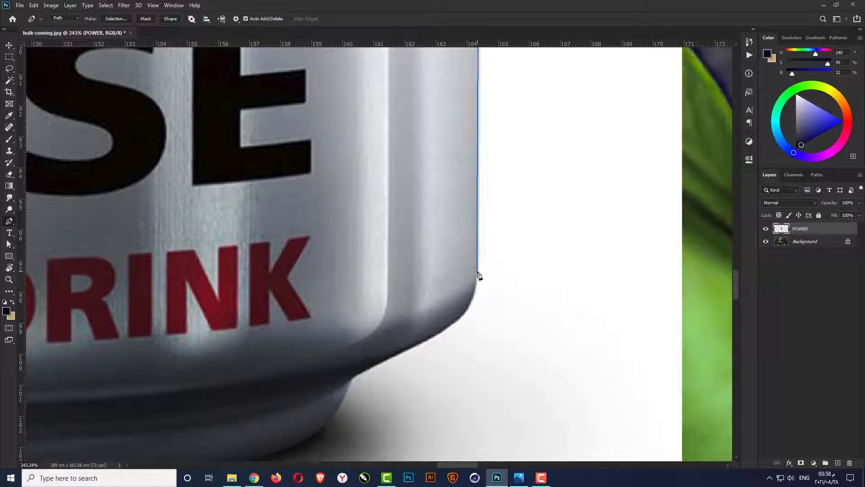
drag(448, 326, 416, 346)
mouse_move(351, 383)
mouse_down()
mouse_move(346, 397)
mouse_move(386, 396)
mouse_move(410, 382)
mouse_move(344, 396)
mouse_up()
key(h)
scroll(588, 360, down, 1)
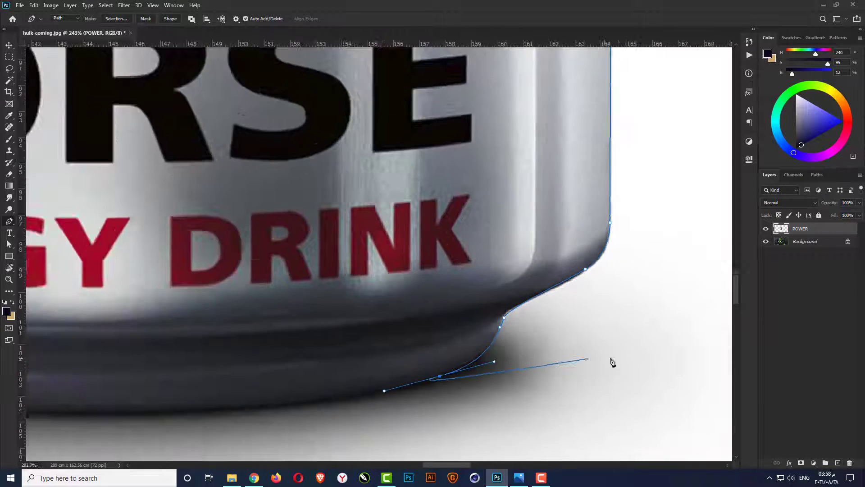
Trace the path along the can's bottom edge and around its lower left corner.
scroll(613, 362, down, 1)
scroll(613, 362, left, 3)
drag(219, 400, 153, 395)
scroll(39, 401, down, 2)
scroll(158, 355, up, 4)
drag(156, 343, 249, 262)
scroll(126, 310, up, 2)
scroll(241, 303, down, 4)
scroll(268, 338, up, 5)
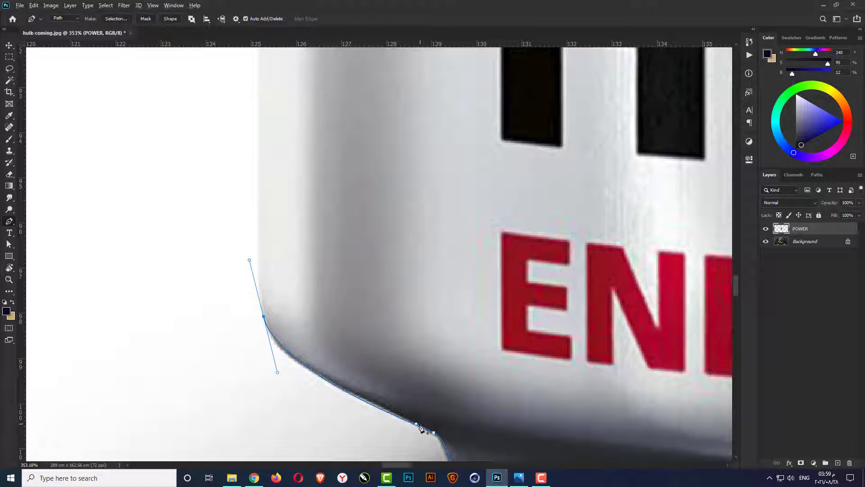
scroll(266, 420, down, 2)
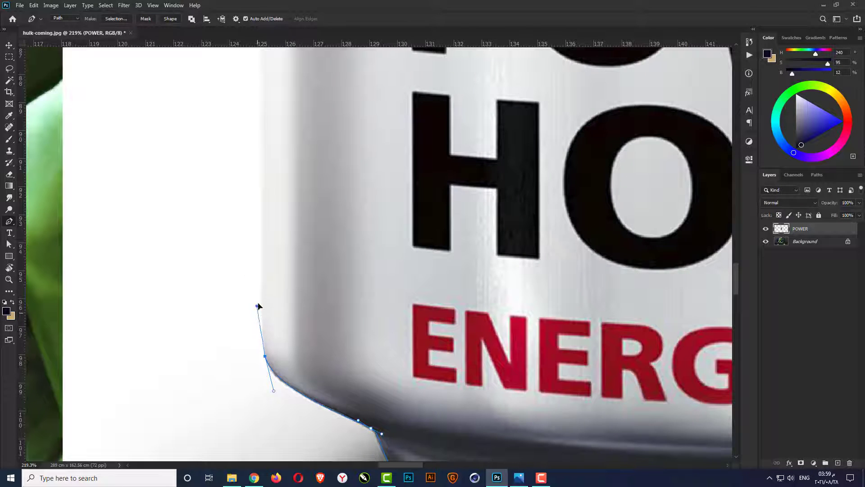
Extend the path up the can's left side and over the curved left shoulder to the underside of the lid.
scroll(259, 295, down, 3)
scroll(235, 158, up, 3)
scroll(241, 180, up, 2)
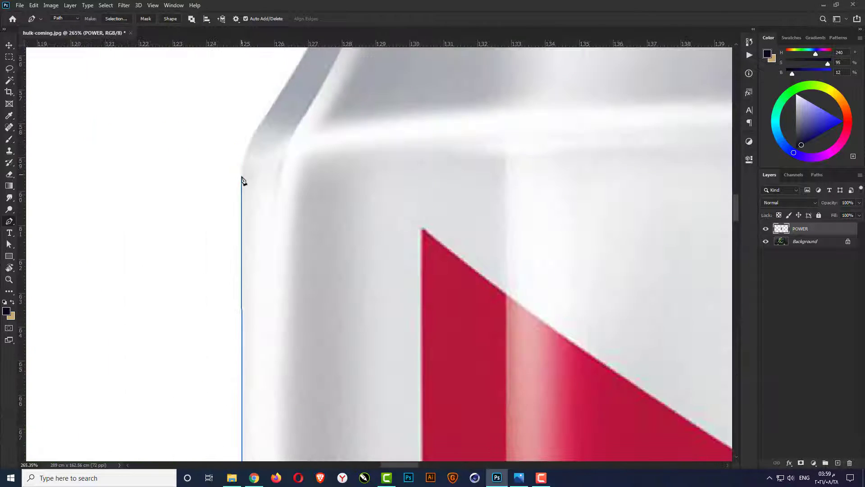
click(244, 181)
scroll(243, 182, down, 1)
scroll(252, 251, down, 1)
drag(254, 249, 283, 208)
scroll(284, 207, down, 2)
scroll(285, 176, up, 2)
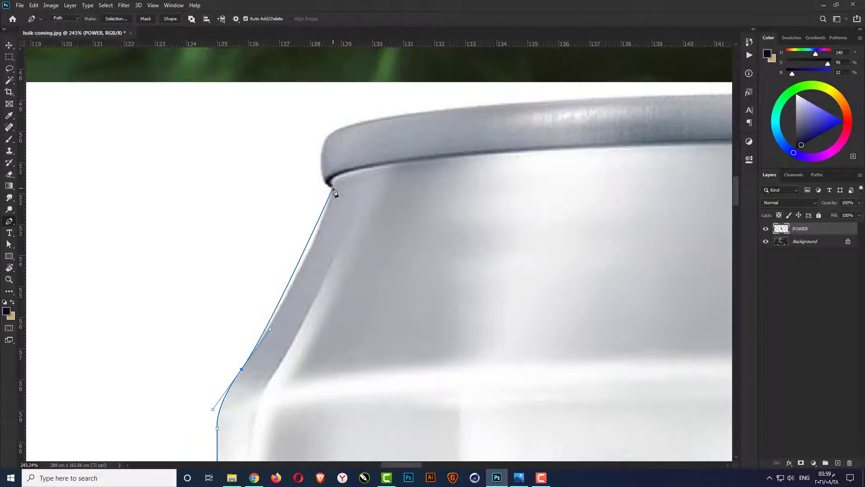
drag(332, 189, 346, 135)
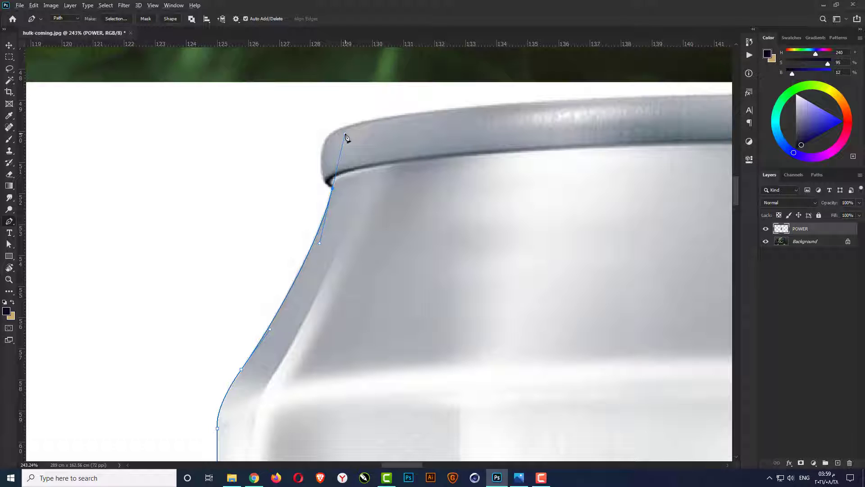
Trace around the lid rim from left to right and close the path at its starting point.
scroll(324, 189, up, 1)
drag(342, 209, 354, 181)
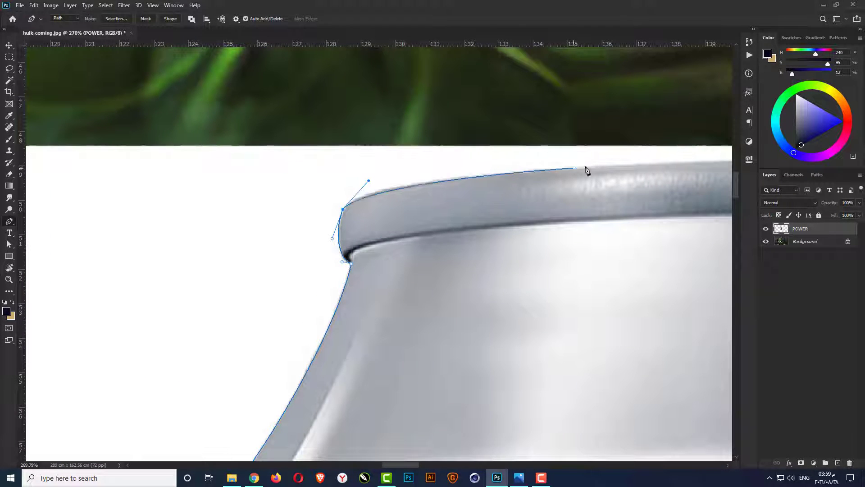
drag(577, 168, 689, 157)
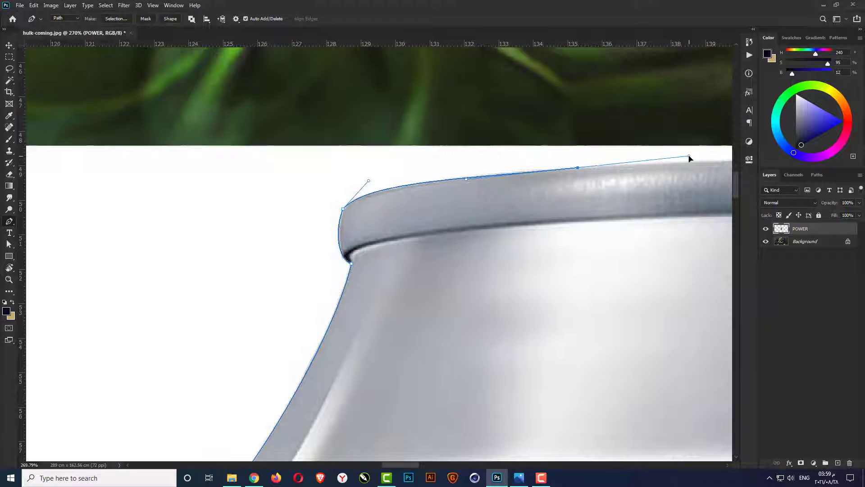
scroll(126, 187, down, 10)
scroll(240, 184, up, 8)
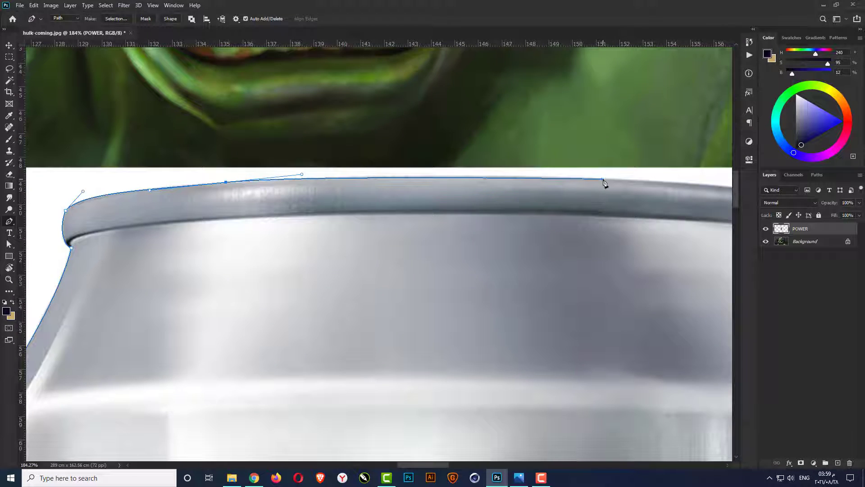
drag(602, 178, 665, 186)
scroll(665, 186, down, 3)
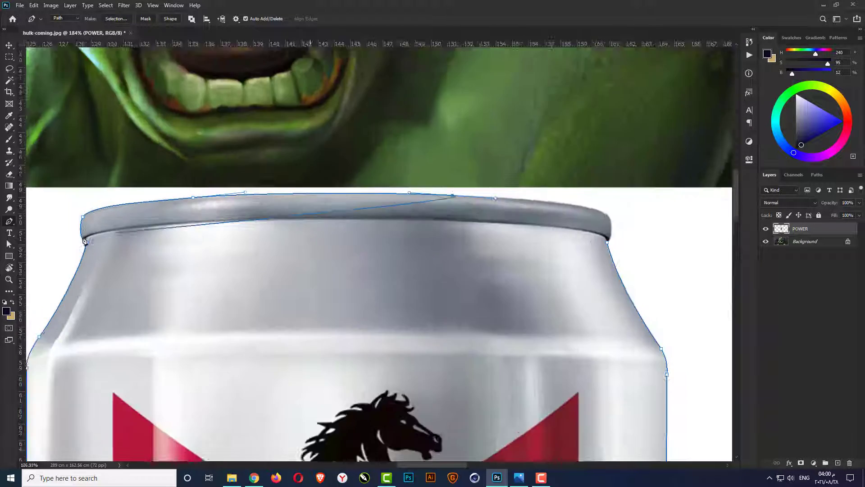
scroll(563, 234, up, 5)
drag(518, 175, 568, 208)
drag(515, 234, 503, 244)
scroll(569, 172, down, 3)
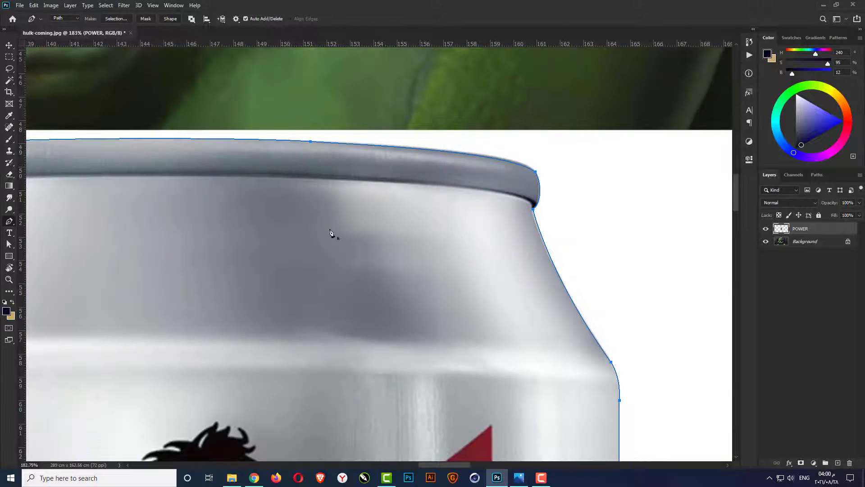
Convert the can path into a new anti-aliased selection with a feather radius of 0 pixels.
right_click(340, 221)
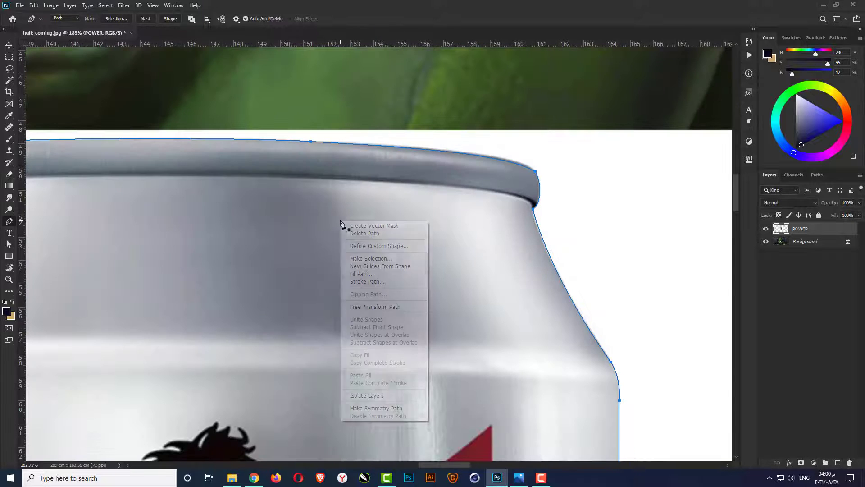
click(371, 259)
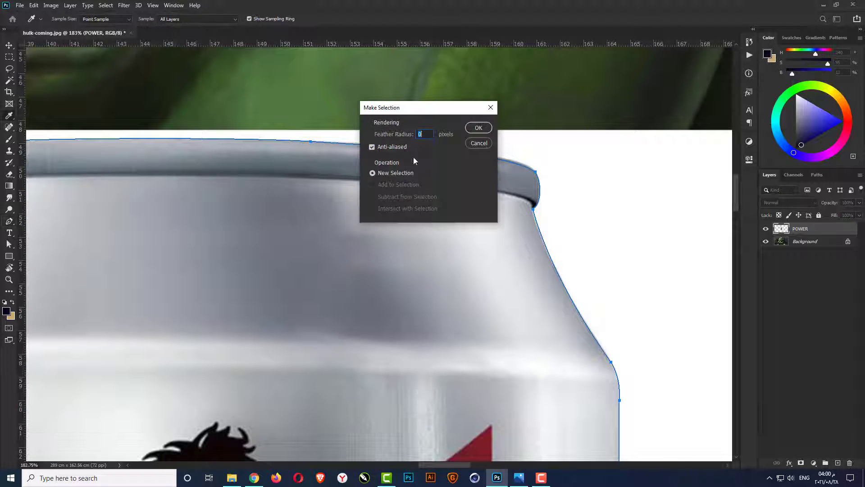
click(477, 127)
scroll(492, 153, down, 4)
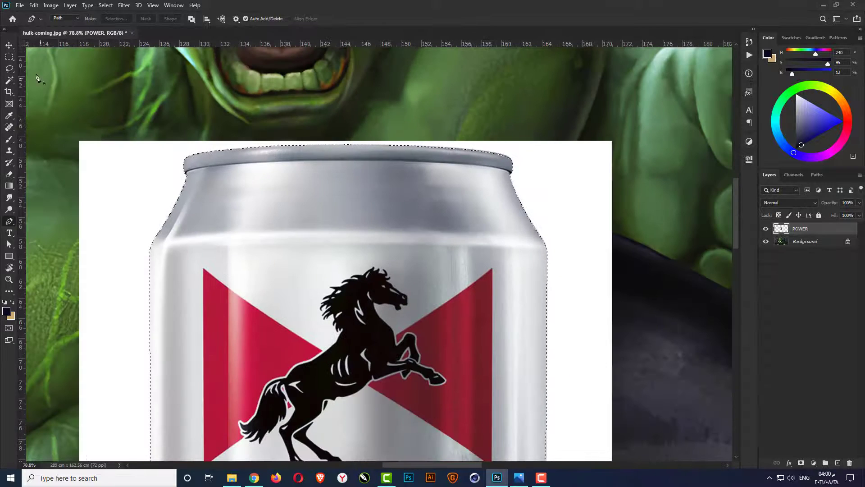
Invert the selection, delete the white background around the can and deselect.
click(9, 56)
right_click(372, 181)
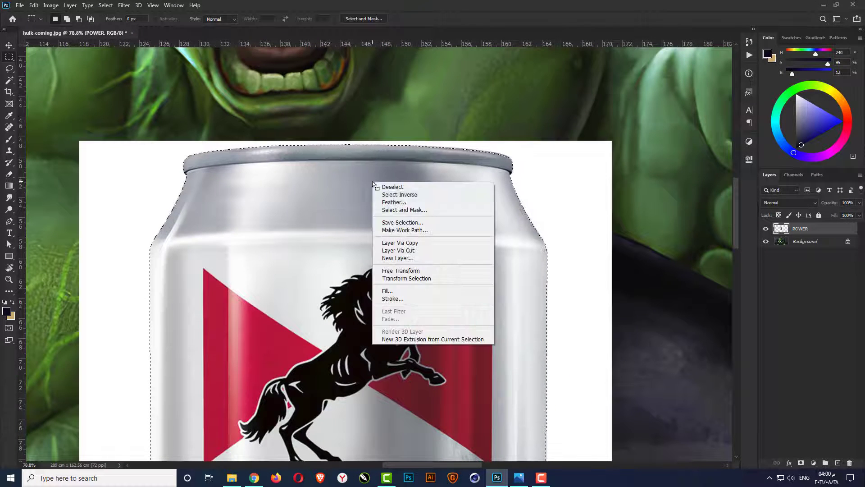
click(401, 195)
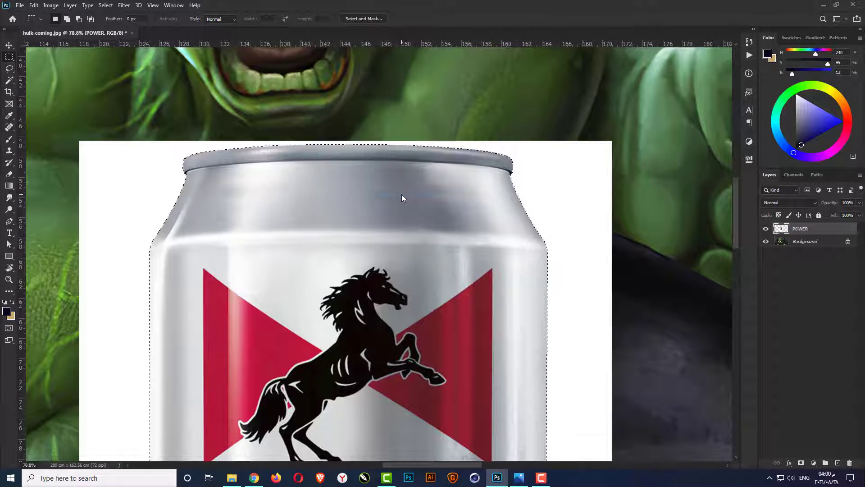
key(Delete)
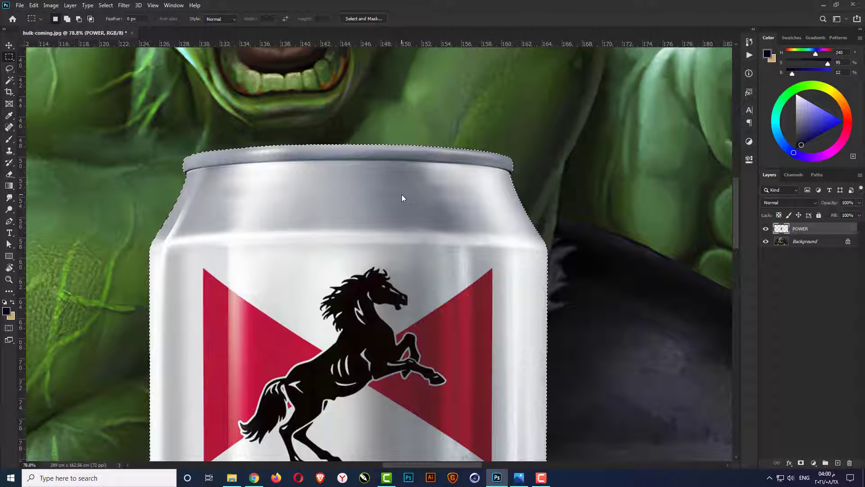
key(ctrl+d)
key(v)
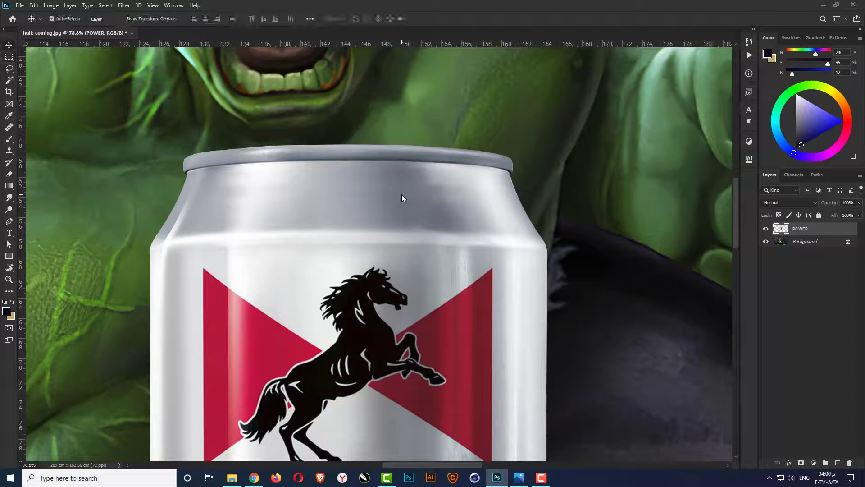
key(ctrl+0)
key(ctrl)
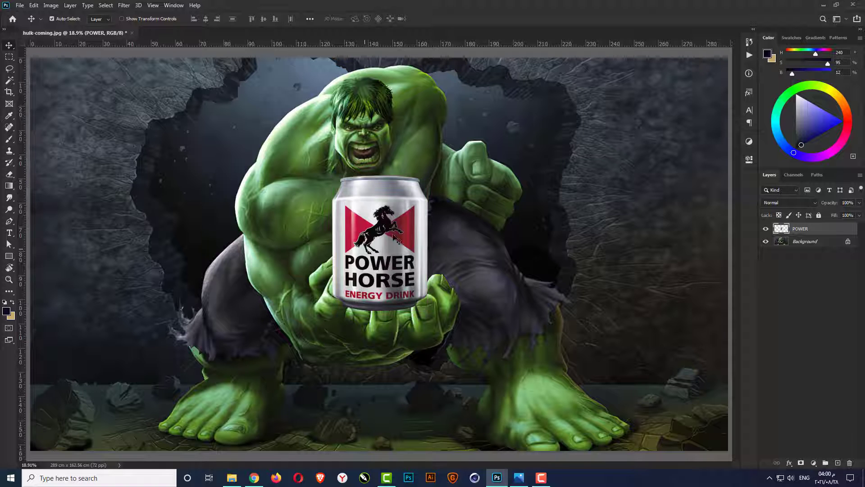
Convert the POWER layer to a smart object.
right_click(807, 230)
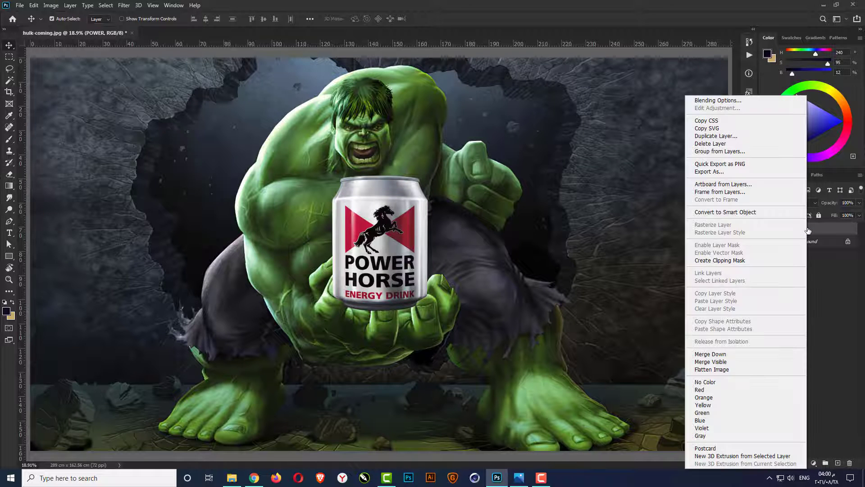
click(734, 211)
scroll(377, 239, up, 3)
Shift the can slightly within Hulk's open hand and scale it up a little with Free Transform.
drag(368, 238, 377, 242)
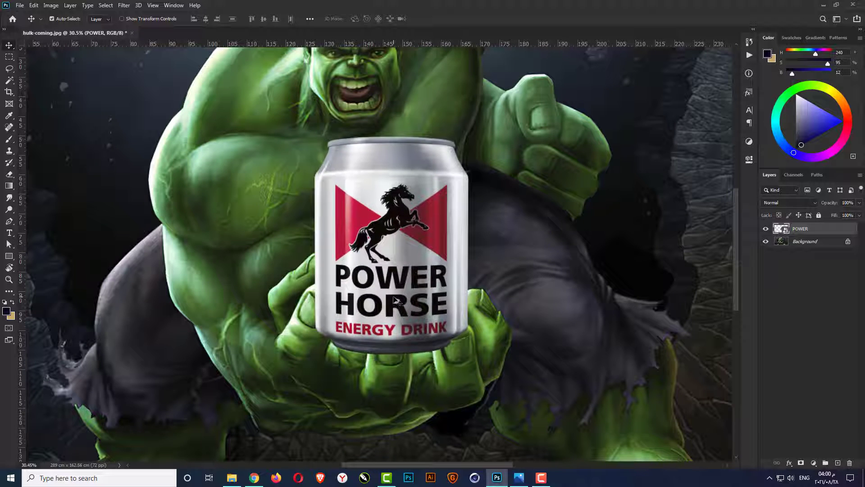
key(ctrl+t)
drag(468, 138, 472, 135)
key(Return)
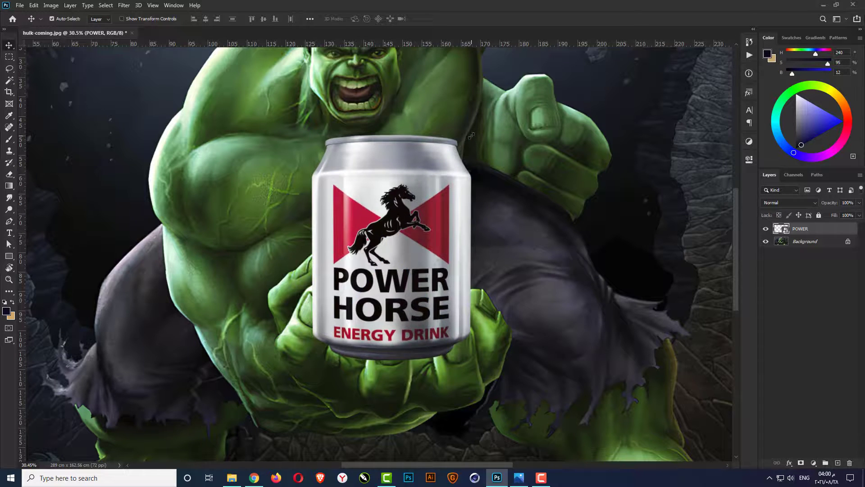
key(ctrl+0)
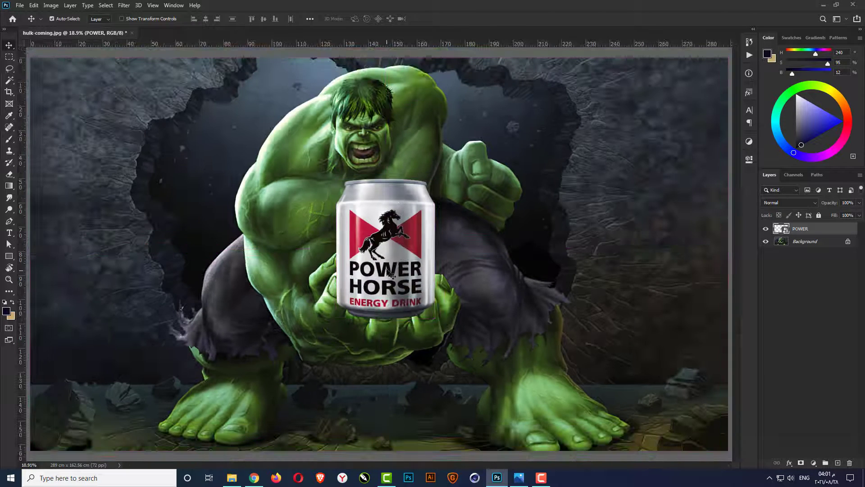
Add a layer mask to the POWER layer and lower the layer's opacity to 20%.
scroll(396, 324, up, 2)
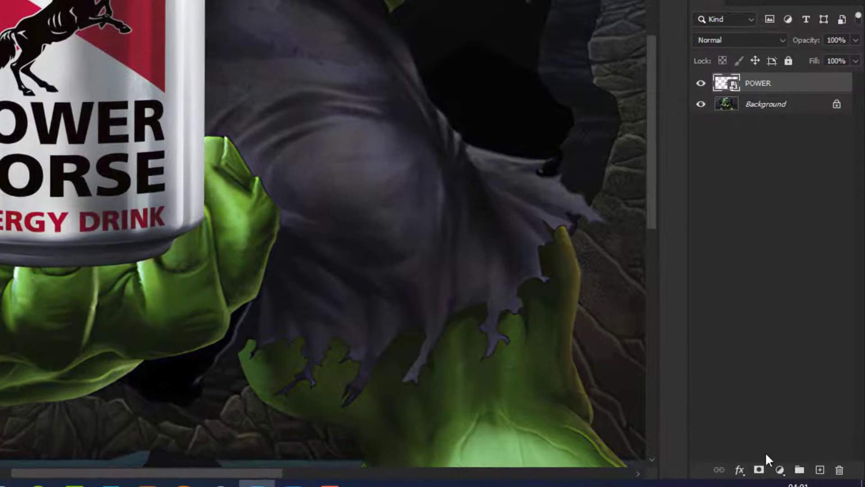
click(759, 469)
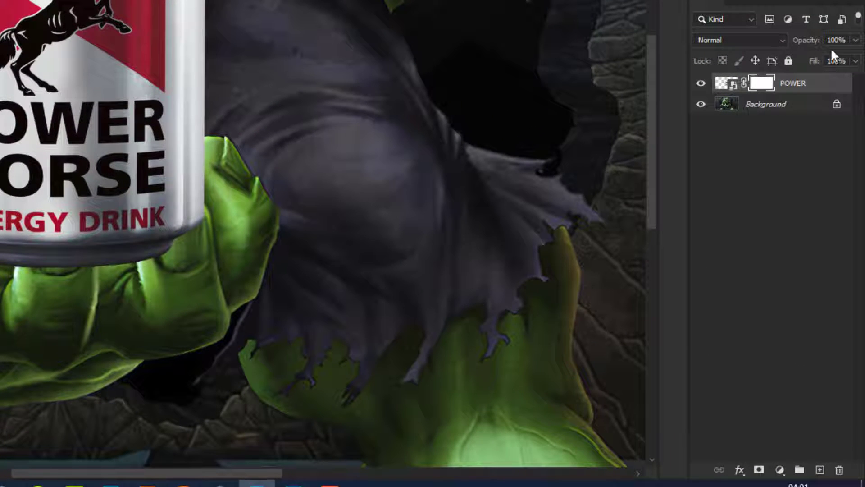
click(834, 41)
text(20)
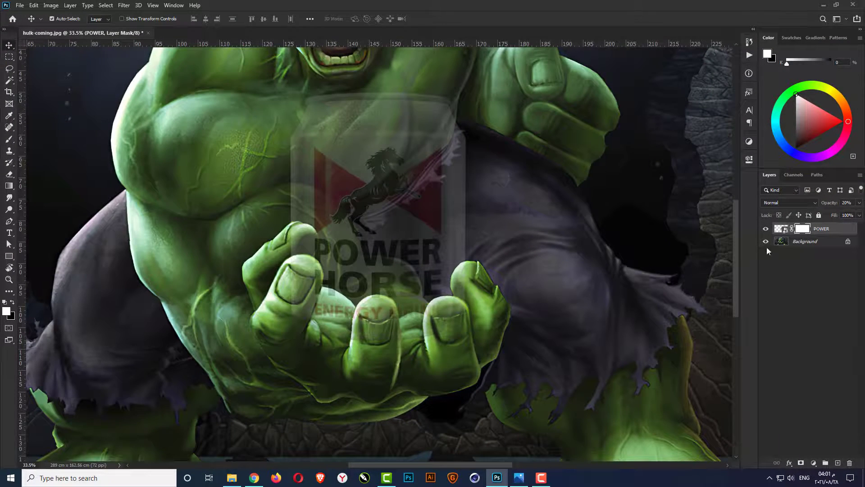
Start a Pen tool path at the tip of the rightmost finger and trace its inner edge down to the neighbouring finger.
click(10, 221)
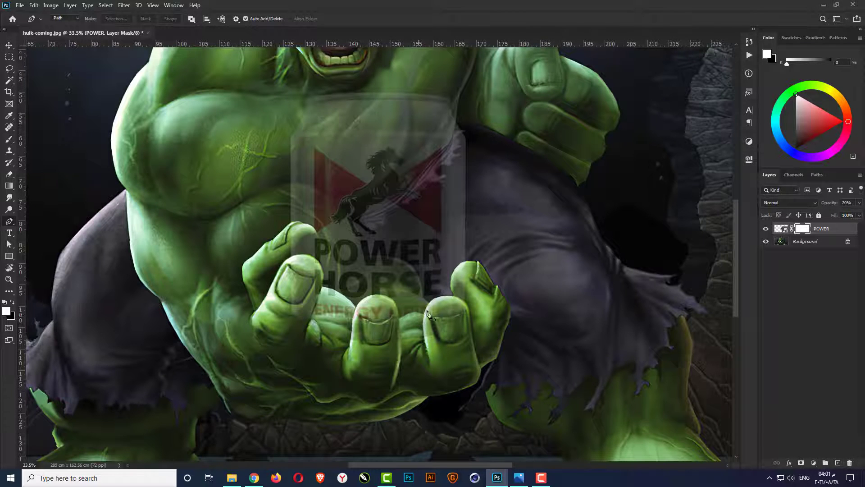
scroll(428, 313, up, 6)
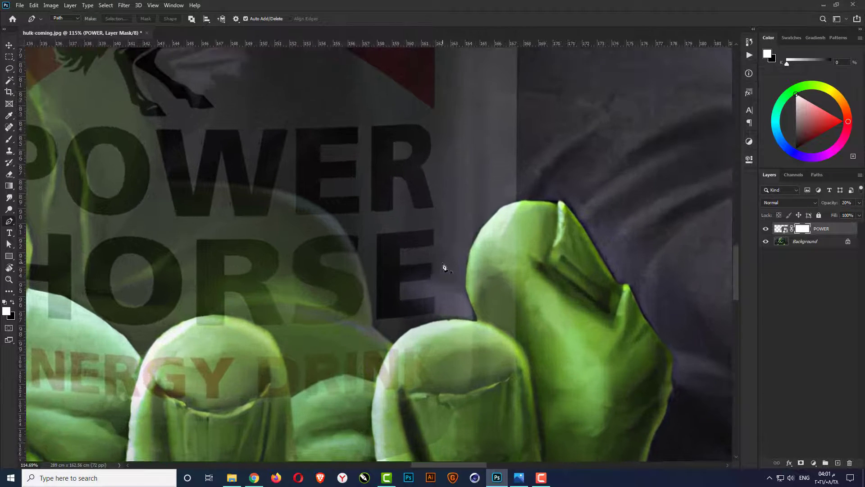
click(522, 202)
drag(487, 227, 483, 237)
drag(465, 280, 467, 303)
scroll(475, 332, up, 5)
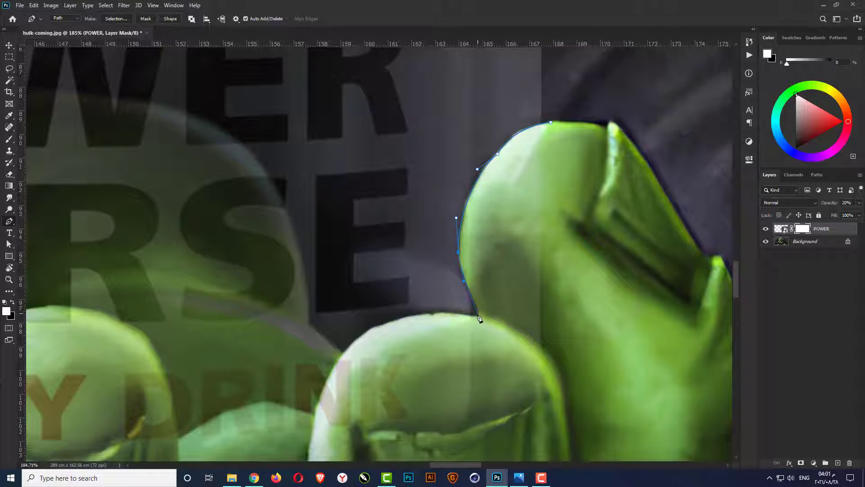
click(479, 315)
Extend the path over the neighbouring fingertip and down its left edge past the can's faint base.
drag(402, 318, 376, 329)
scroll(374, 332, down, 2)
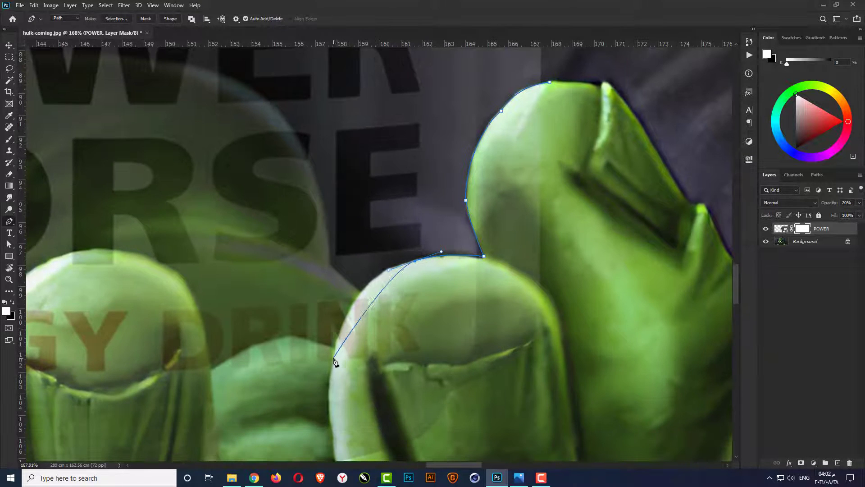
drag(340, 332, 320, 382)
scroll(381, 338, down, 2)
scroll(372, 401, up, 2)
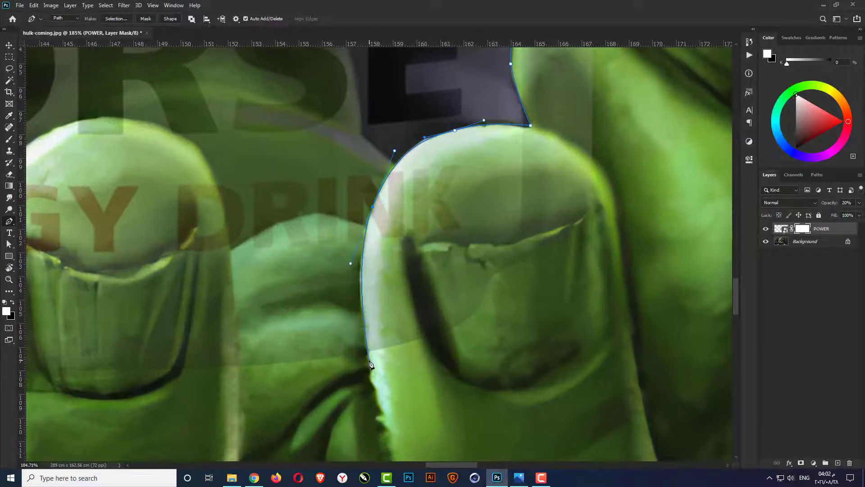
drag(368, 360, 375, 398)
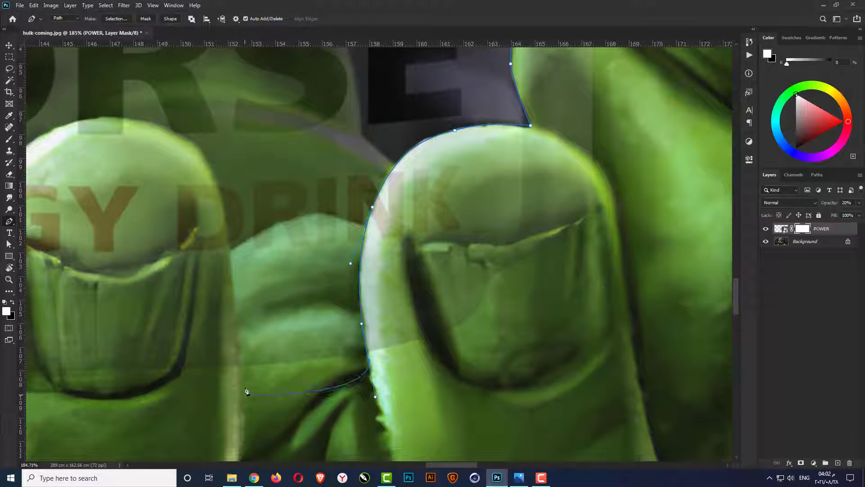
Carry the path across the gap below the can's base and trace around the middle front finger down its left side.
click(236, 374)
scroll(528, 342, down, 2)
scroll(350, 290, up, 2)
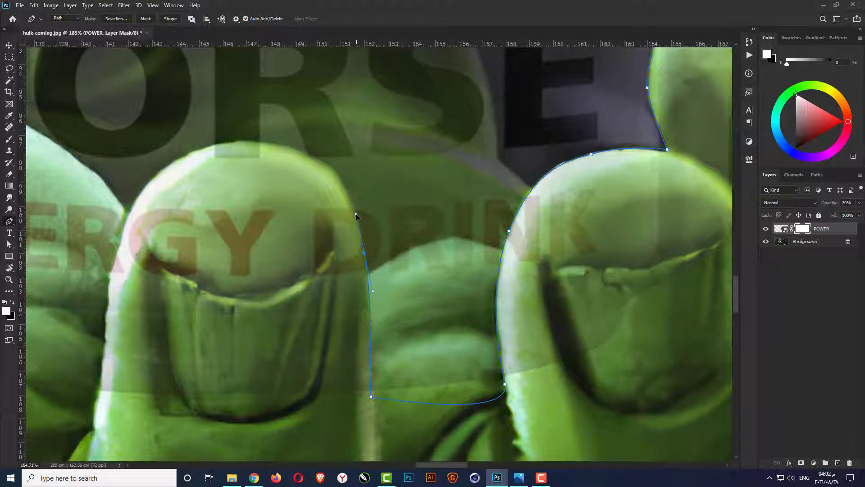
scroll(469, 364, down, 2)
scroll(305, 193, up, 3)
drag(309, 206, 199, 199)
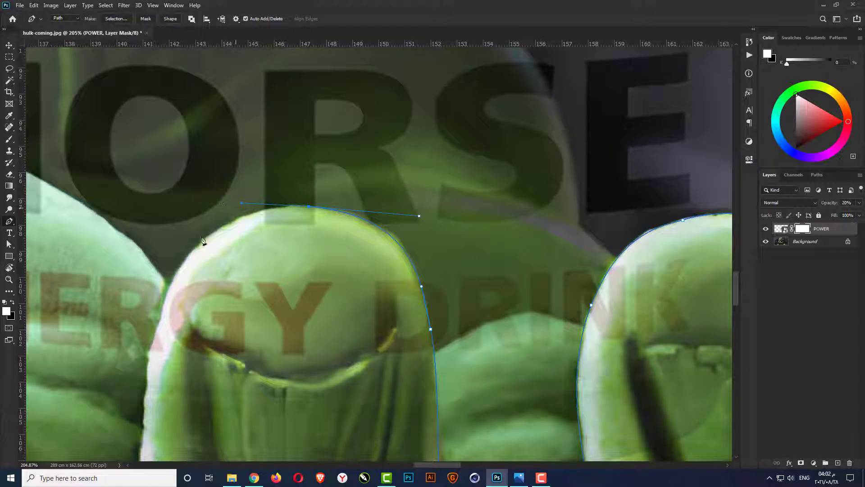
drag(167, 293, 147, 346)
scroll(309, 265, down, 3)
scroll(271, 293, up, 3)
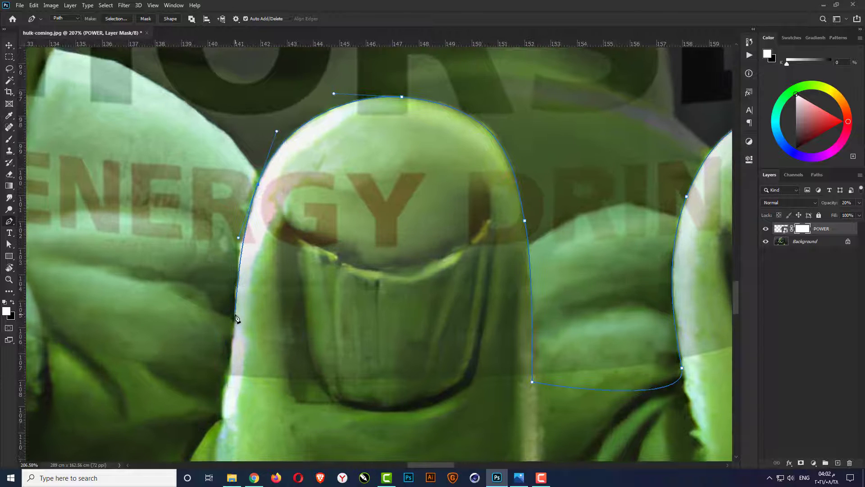
drag(233, 335, 226, 382)
Run the path below the can's base to the leftmost front finger and begin following that finger's right edge upward.
scroll(490, 348, down, 3)
scroll(496, 352, up, 1)
drag(226, 363, 206, 342)
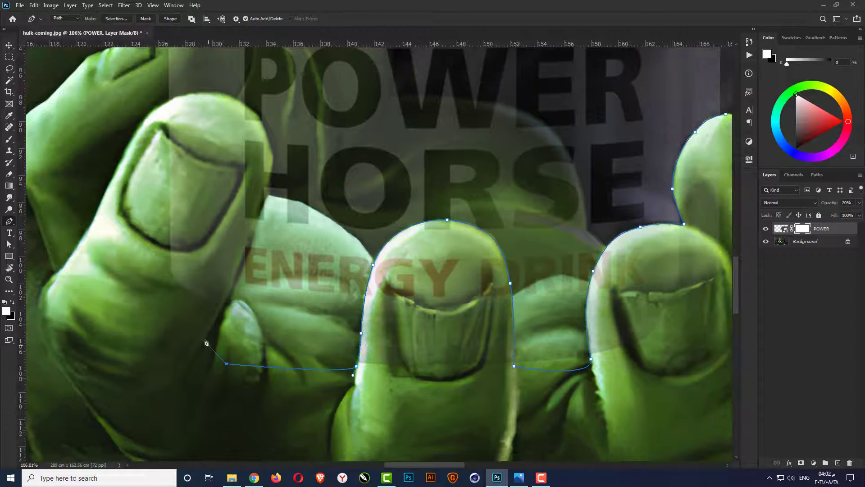
scroll(189, 287, up, 3)
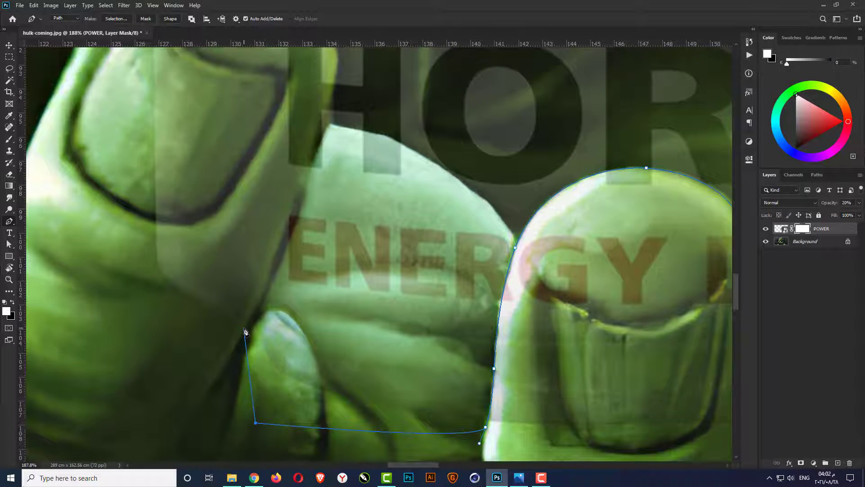
scroll(244, 332, down, 3)
scroll(305, 225, up, 3)
scroll(301, 225, down, 3)
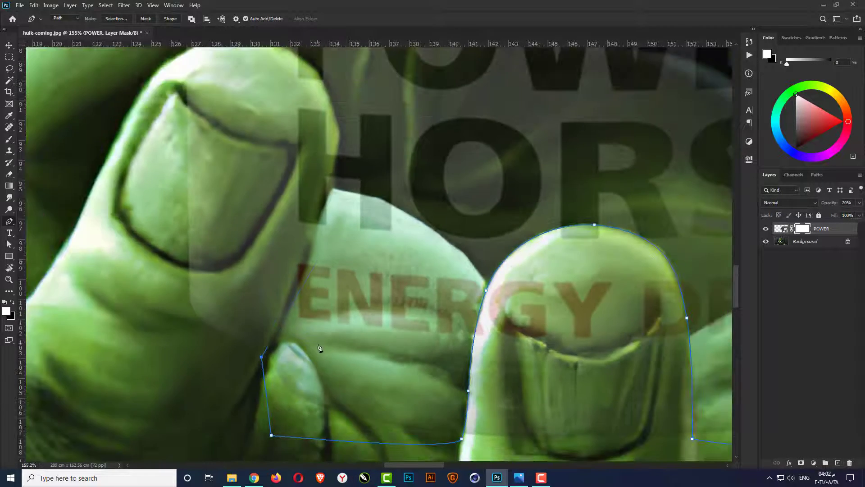
scroll(309, 244, up, 2)
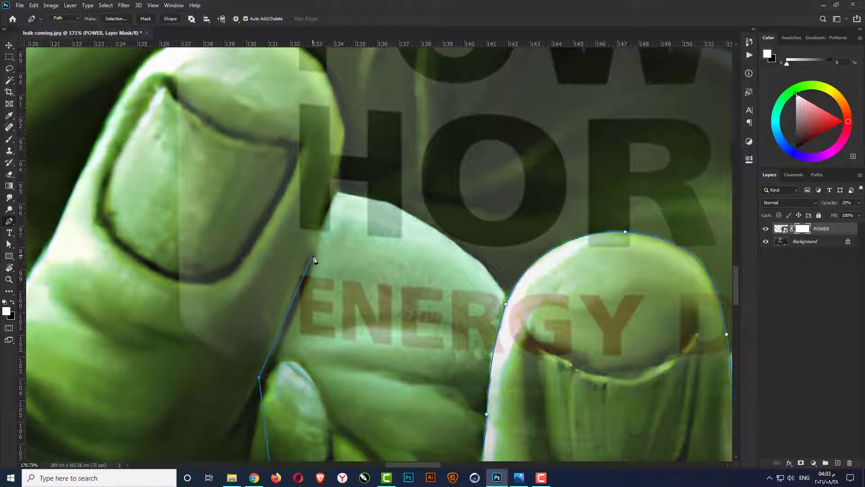
Trace the path up the right edge of the leftmost front finger and over its tip.
drag(312, 255, 316, 221)
click(324, 214)
scroll(323, 215, down, 3)
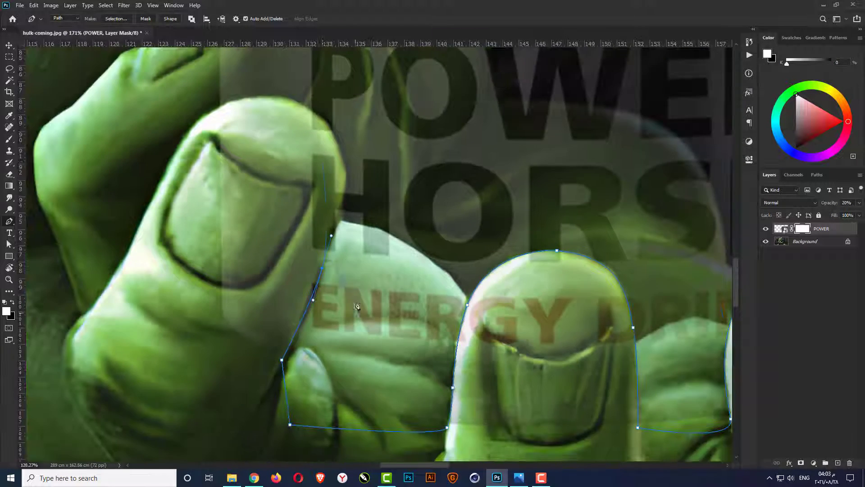
scroll(341, 155, up, 3)
drag(341, 147, 316, 82)
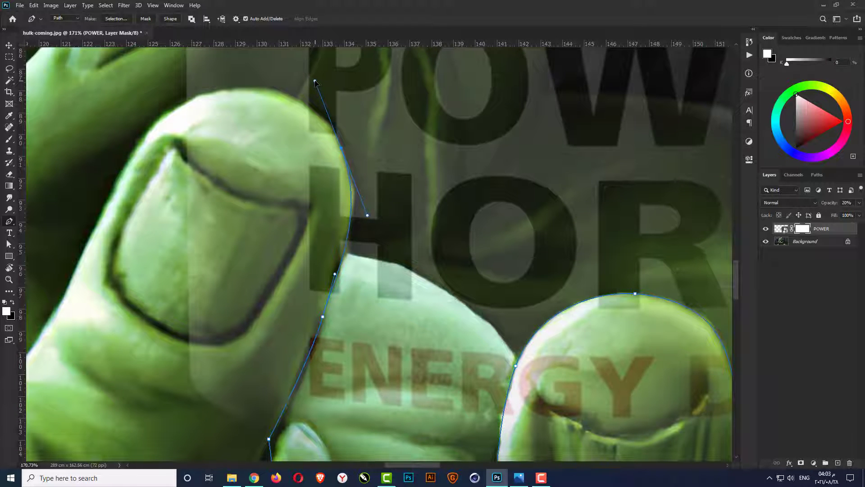
scroll(316, 82, down, 2)
scroll(300, 150, up, 2)
scroll(359, 300, down, 2)
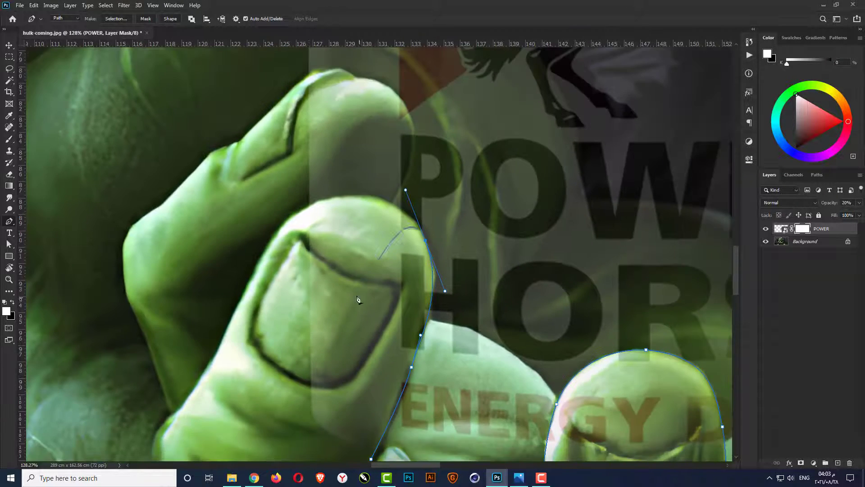
scroll(342, 193, up, 3)
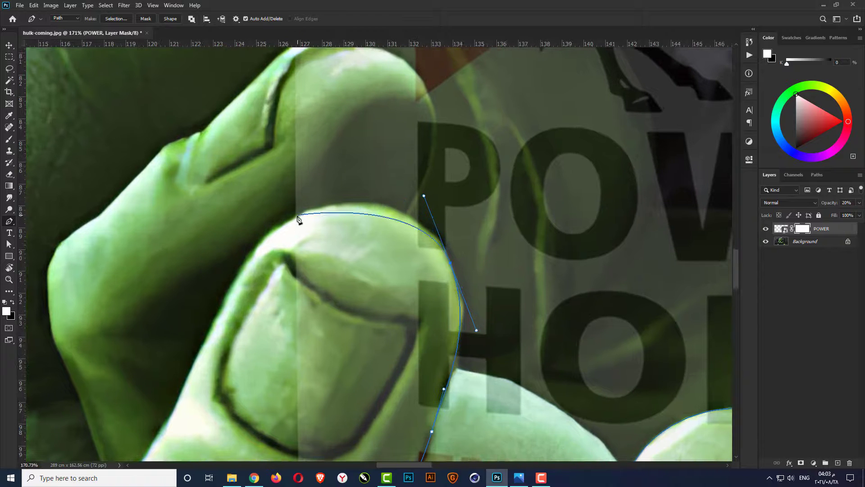
drag(292, 218, 247, 246)
Close the path with loose straight segments running outside the fingers, below the hand and back to the rightmost fingertip.
scroll(247, 248, down, 5)
click(319, 359)
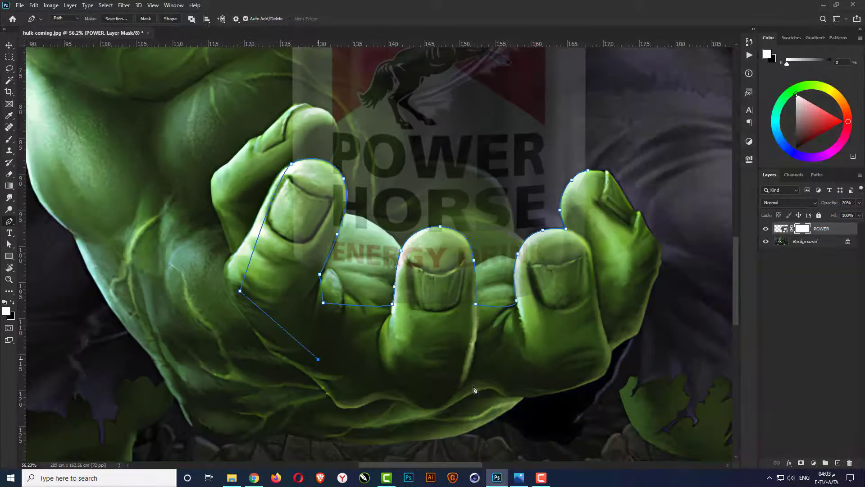
click(523, 389)
click(653, 345)
click(675, 224)
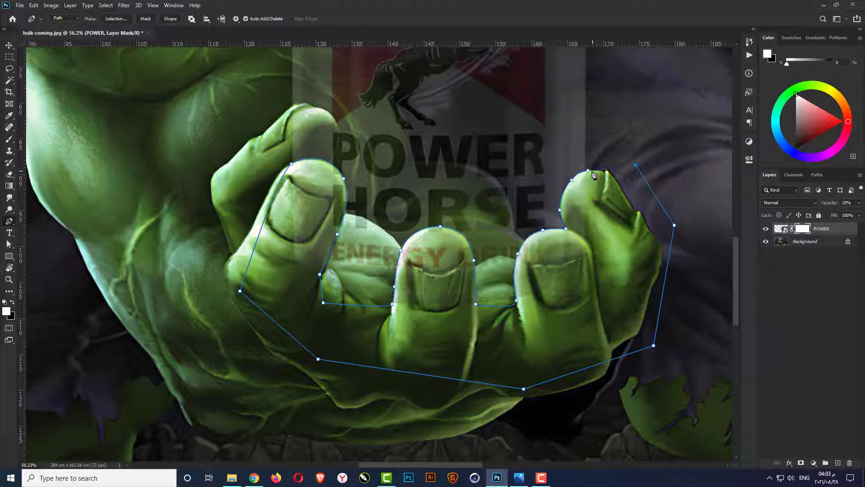
scroll(645, 183, up, 2)
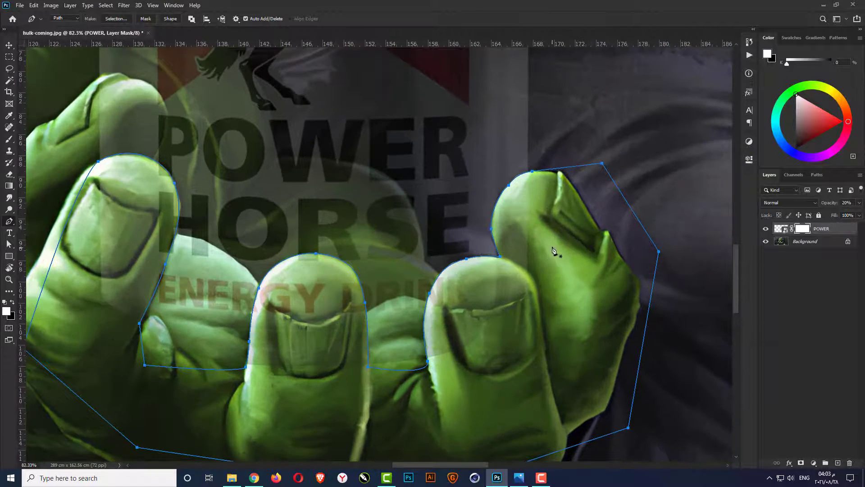
Make a selection from the path with 0-pixel feather, fill it with black on the POWER layer mask and deselect.
right_click(555, 248)
click(588, 285)
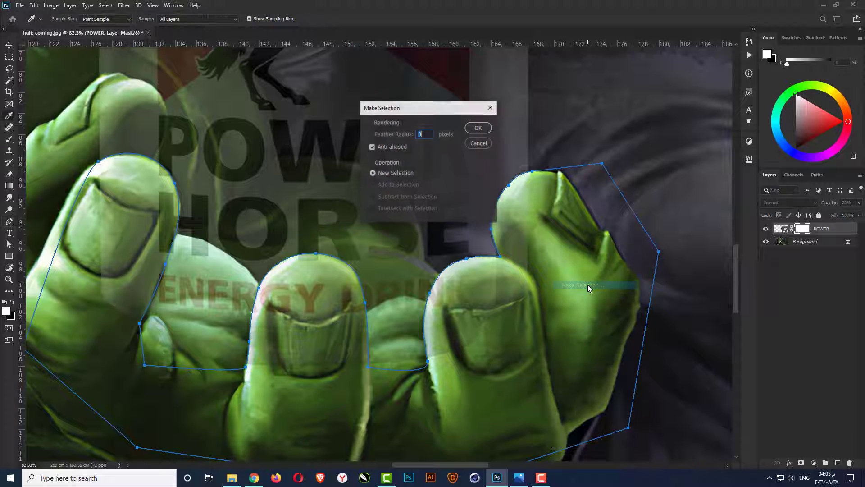
click(477, 128)
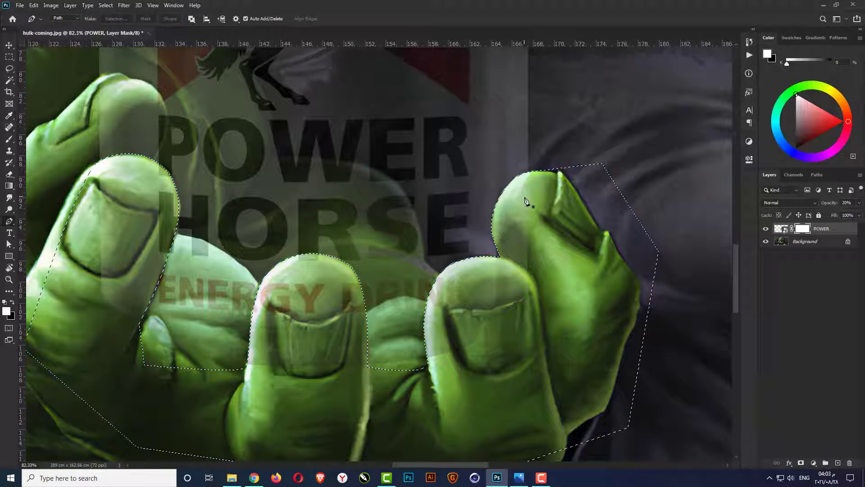
key(Delete)
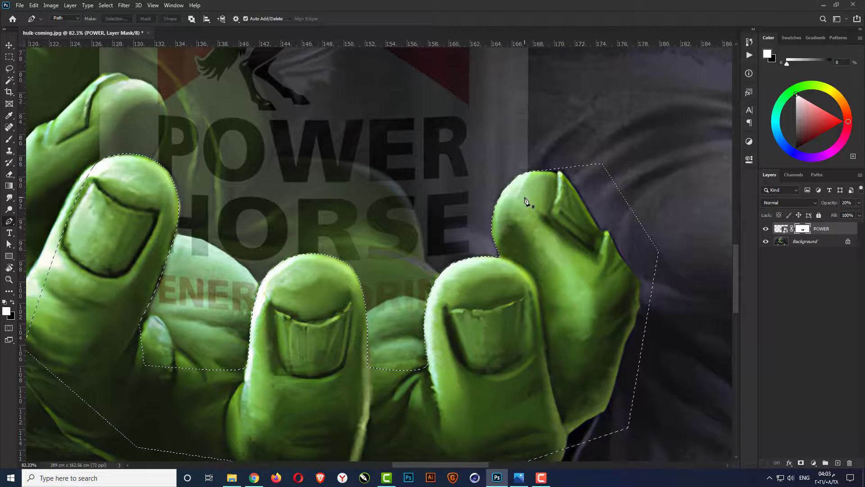
key(ctrl+d)
Restore the POWER layer's opacity to 100% and inspect the can in the hand.
key(v)
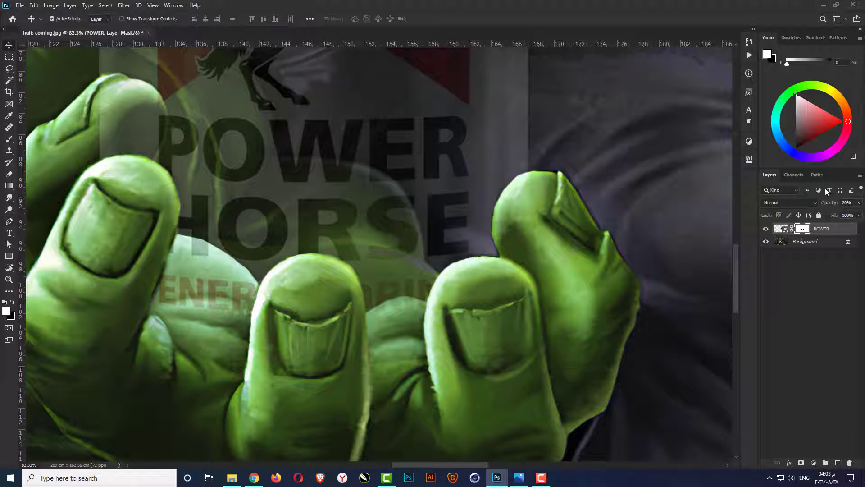
text(100)
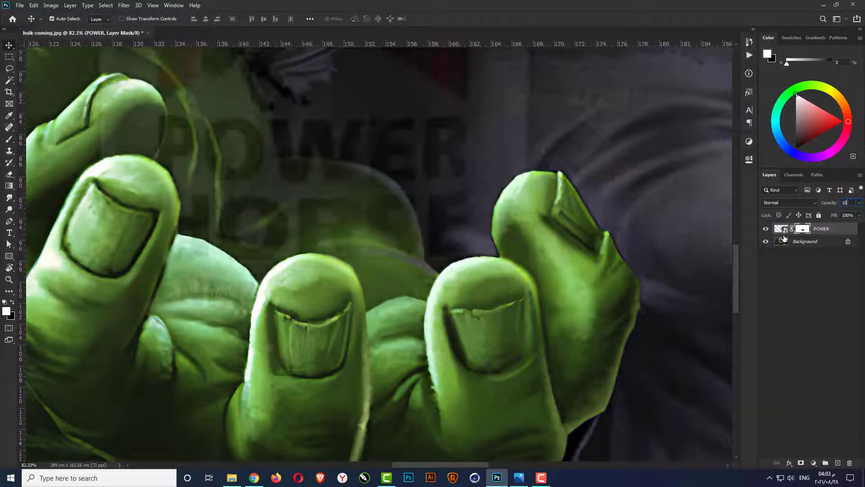
key(ctrl+0)
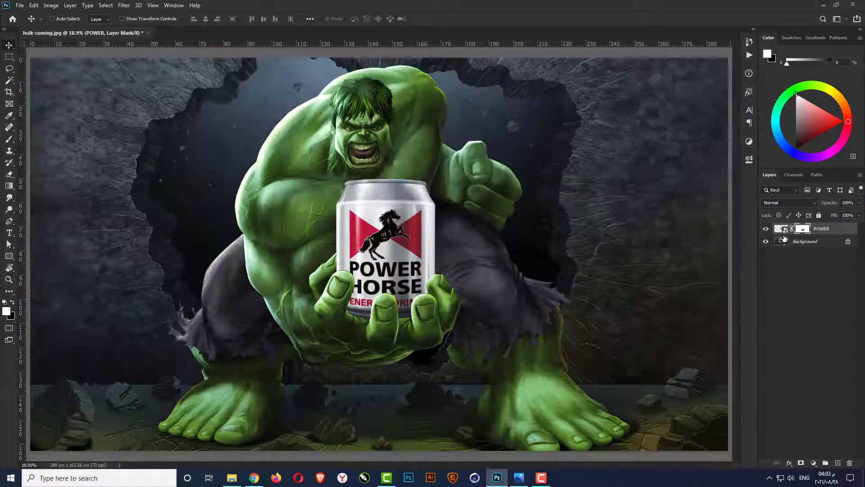
scroll(649, 254, down, 1)
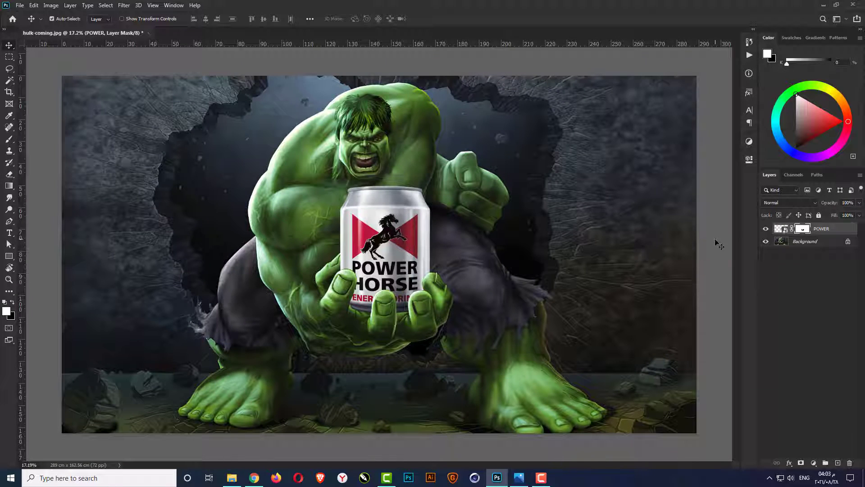
scroll(390, 265, up, 4)
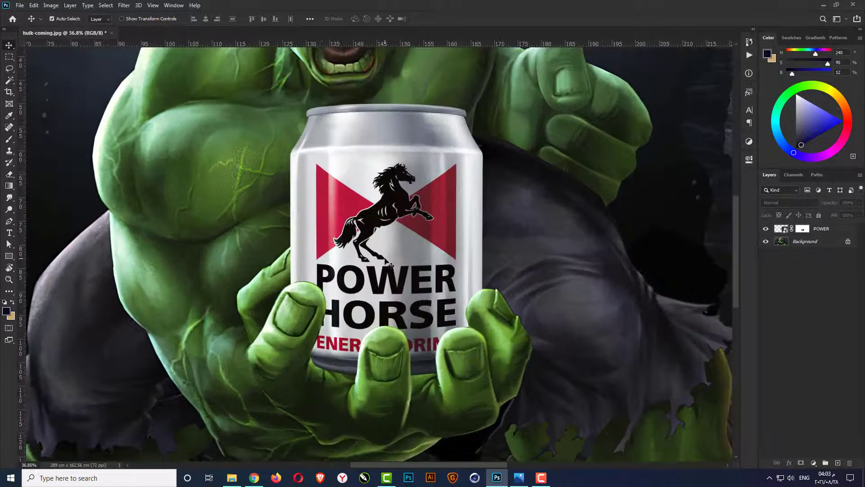
scroll(391, 266, up, 2)
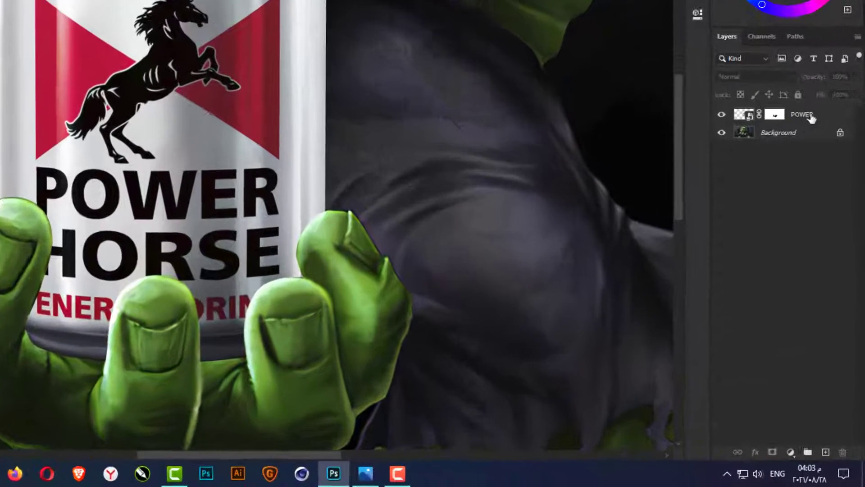
Add a new empty layer above the POWER layer and clip it to the can with a clipping mask.
click(809, 116)
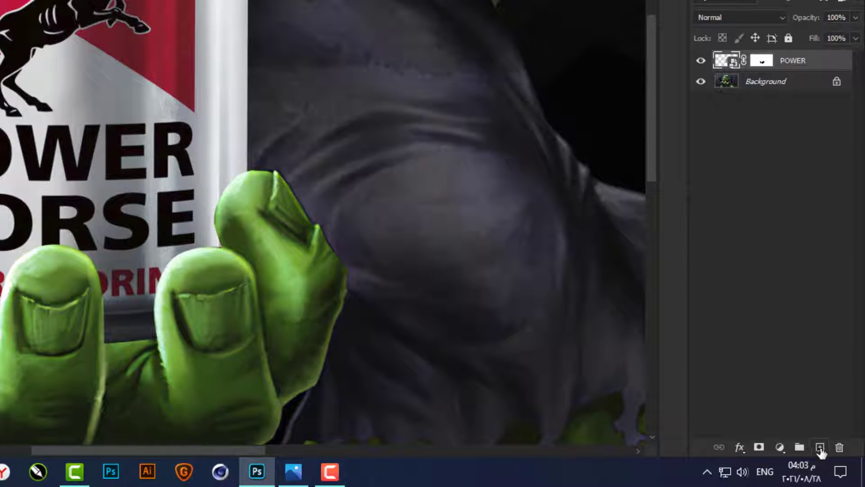
click(819, 447)
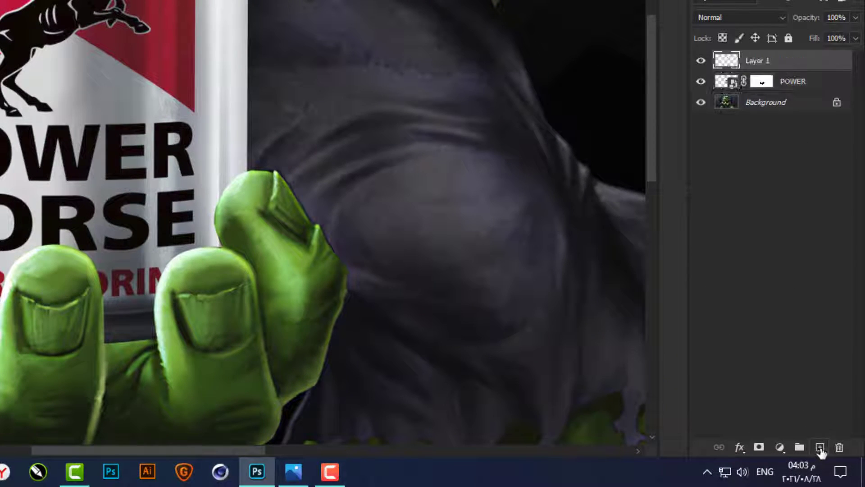
right_click(794, 66)
click(666, 112)
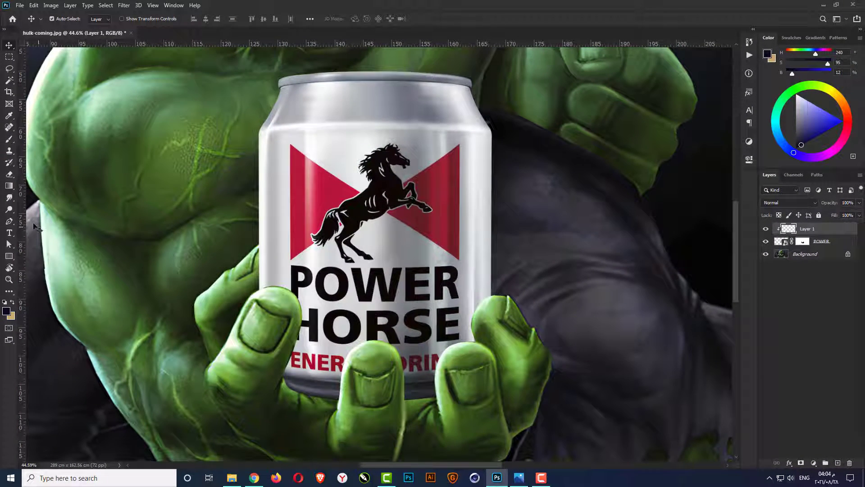
Set up a soft round brush with a size of 50 px for painting on the clipped layer near the fingers.
click(8, 141)
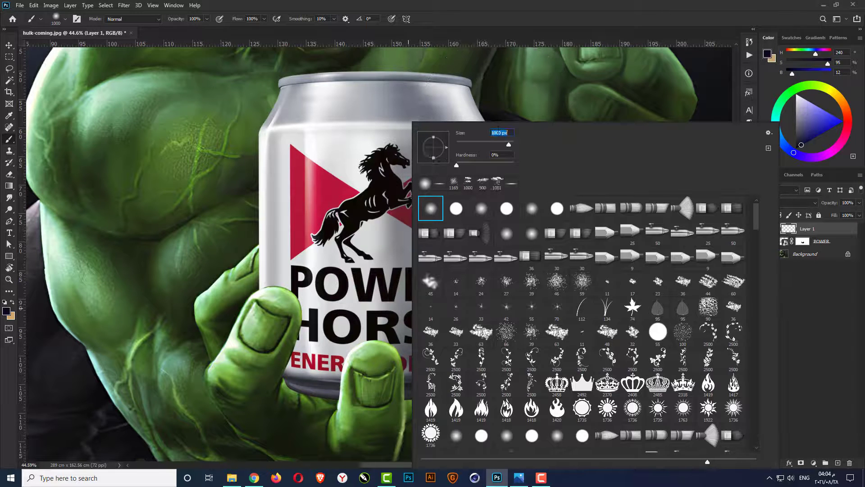
text(50)
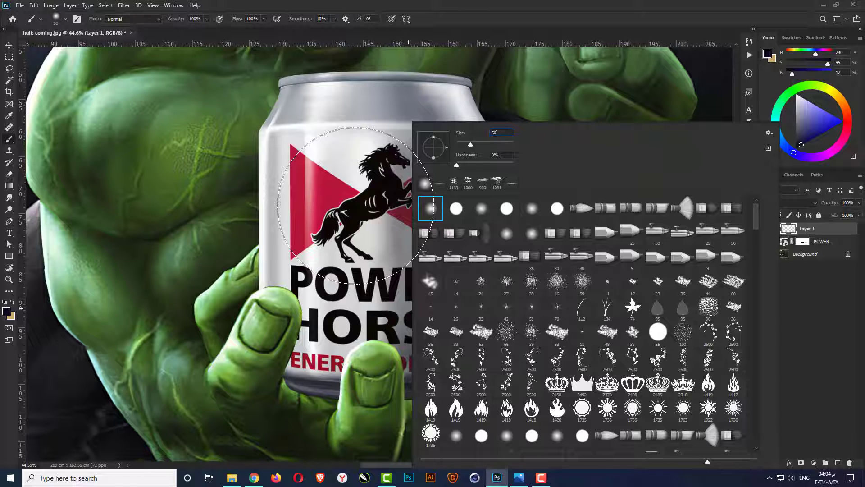
key(Return)
scroll(471, 347, up, 5)
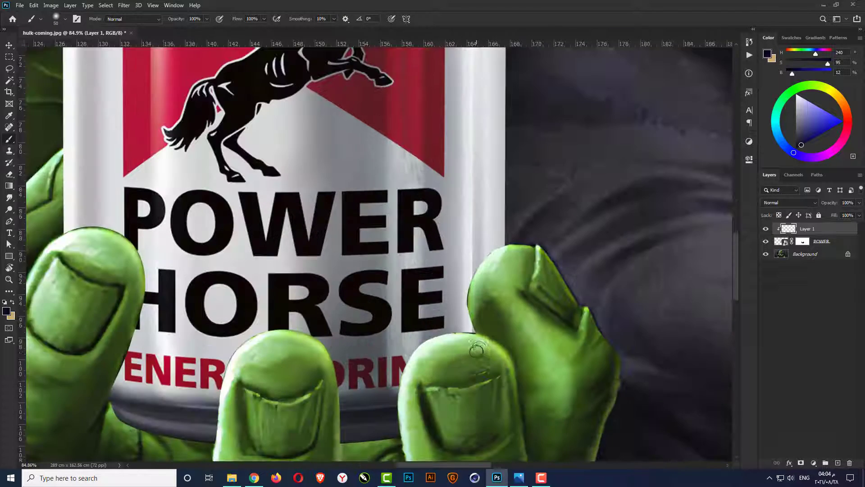
Set the brush size to 150 px and paint soft shading on the can along the rightmost finger's edge.
right_click(508, 266)
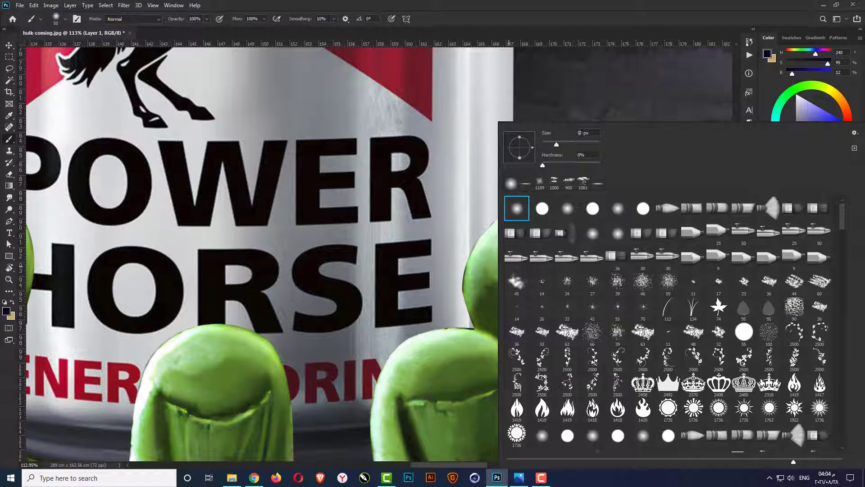
text(150)
key(Return)
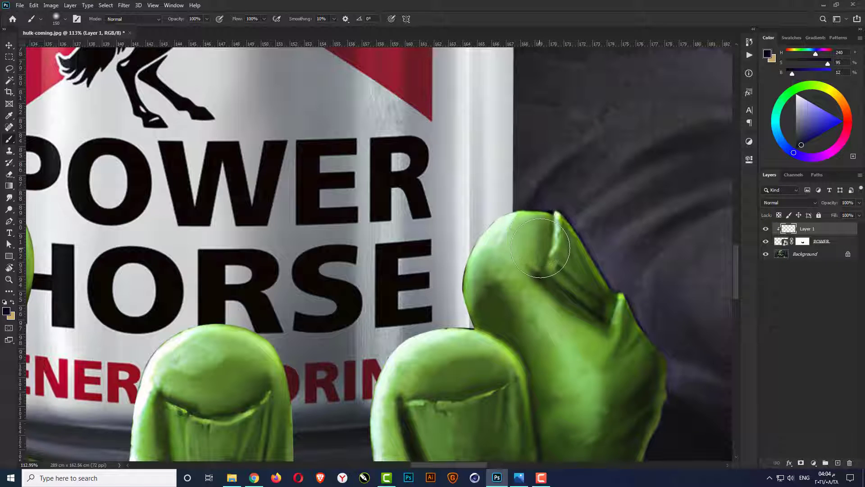
mouse_move(530, 240)
mouse_down()
mouse_move(501, 217)
mouse_move(488, 225)
mouse_move(479, 243)
mouse_move(500, 280)
mouse_move(492, 299)
mouse_move(509, 258)
mouse_move(491, 225)
mouse_move(468, 271)
mouse_move(496, 315)
mouse_move(503, 282)
mouse_up()
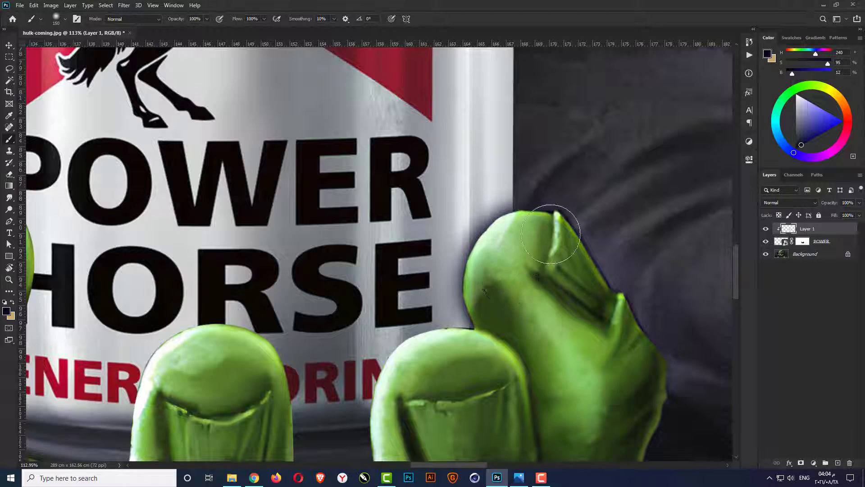
mouse_move(471, 360)
mouse_down()
mouse_move(482, 321)
mouse_move(428, 429)
mouse_move(425, 362)
mouse_move(437, 329)
mouse_move(422, 359)
mouse_move(422, 390)
mouse_move(435, 334)
mouse_move(467, 318)
mouse_move(512, 326)
mouse_move(467, 320)
mouse_move(431, 347)
mouse_move(430, 436)
mouse_move(484, 375)
mouse_move(538, 287)
mouse_move(519, 254)
mouse_move(524, 223)
mouse_move(545, 199)
mouse_move(602, 209)
mouse_up()
Paint soft shading on the can around the two middle fingers and the leftmost fingertip.
scroll(631, 210, down, 3)
scroll(434, 332, up, 2)
mouse_move(429, 328)
mouse_down()
mouse_move(425, 252)
mouse_move(419, 248)
mouse_move(432, 275)
mouse_move(436, 345)
mouse_move(425, 261)
mouse_move(390, 244)
mouse_move(411, 245)
mouse_move(381, 244)
mouse_move(363, 255)
mouse_move(345, 357)
mouse_move(372, 252)
mouse_move(404, 241)
mouse_move(430, 284)
mouse_move(438, 356)
mouse_move(430, 274)
mouse_move(409, 244)
mouse_move(372, 253)
mouse_move(351, 315)
mouse_up()
mouse_move(191, 285)
mouse_down()
mouse_move(383, 343)
mouse_move(391, 306)
mouse_move(386, 313)
mouse_move(426, 234)
mouse_move(392, 198)
mouse_move(360, 205)
mouse_move(403, 207)
mouse_move(378, 198)
mouse_move(419, 252)
mouse_move(371, 379)
mouse_move(444, 203)
mouse_move(405, 180)
mouse_move(364, 215)
mouse_move(392, 241)
mouse_move(386, 332)
mouse_up()
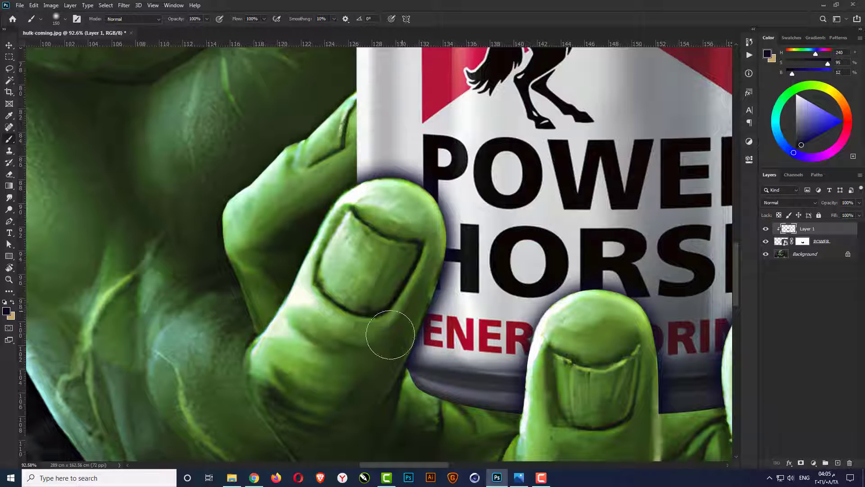
Examine the painted shading around each fingertip up close and across the whole can.
scroll(228, 276, down, 2)
scroll(473, 366, up, 3)
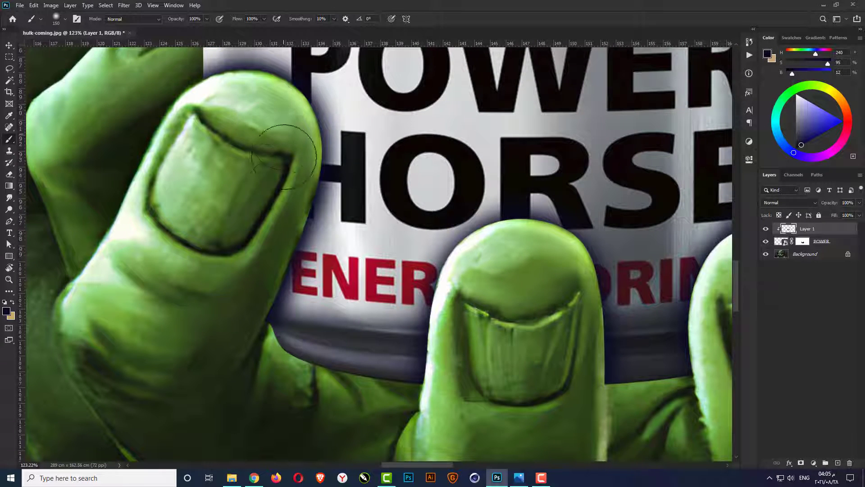
scroll(246, 269, down, 2)
scroll(440, 328, right, 3)
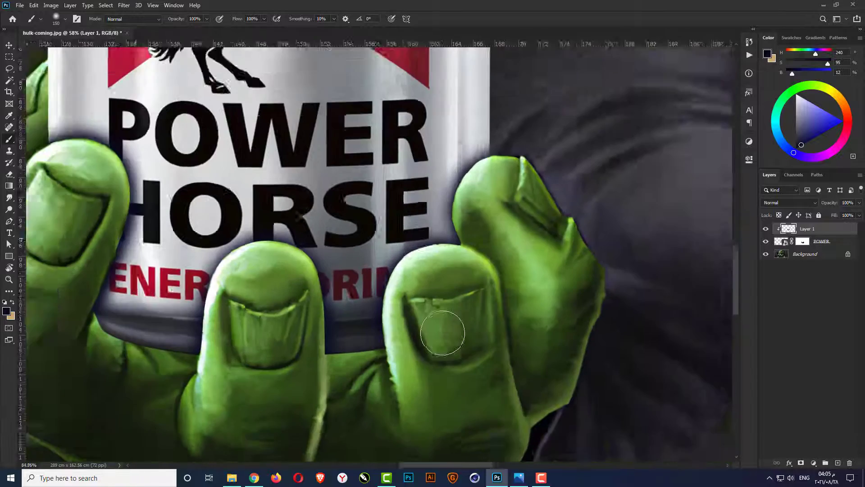
scroll(396, 328, up, 3)
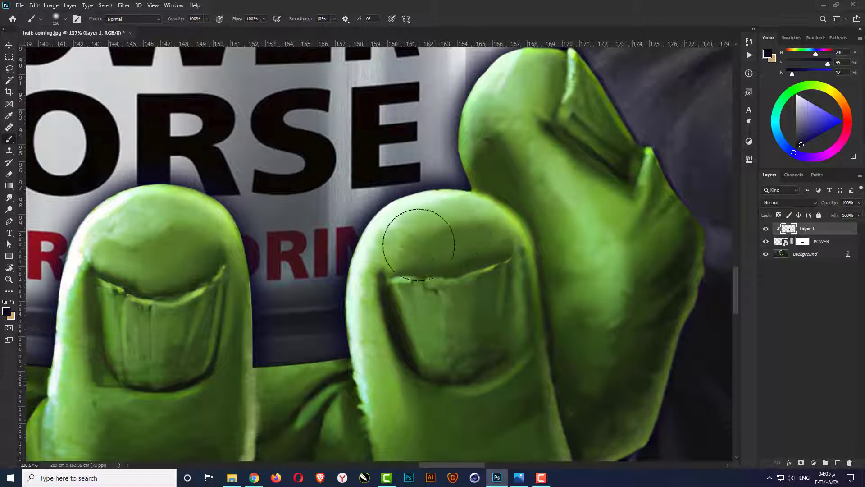
scroll(425, 394, down, 2)
scroll(500, 185, up, 3)
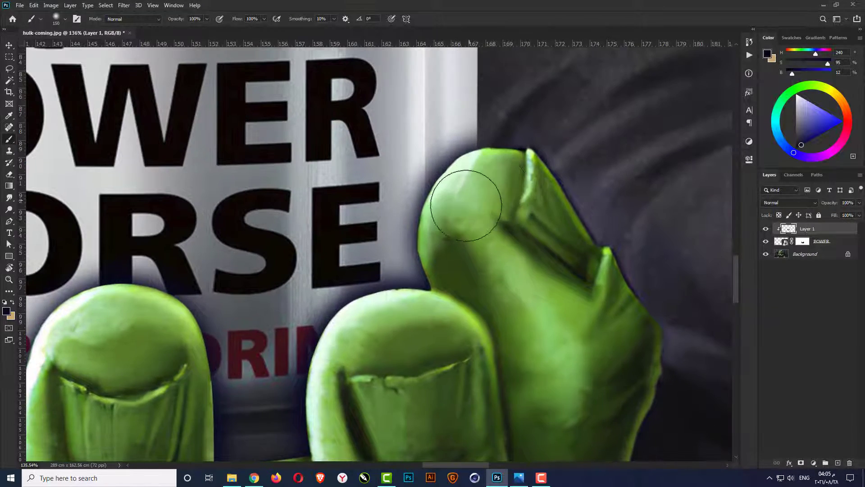
scroll(595, 270, down, 5)
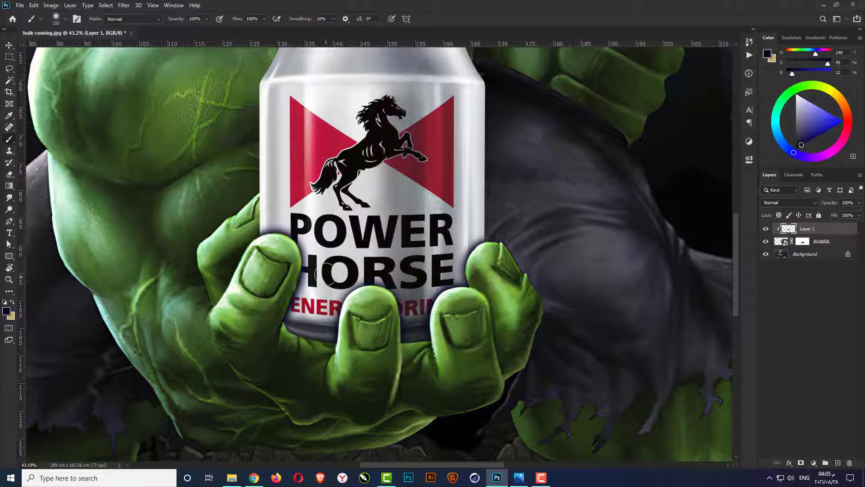
Add a Color Overlay effect in black (000000) to the clipped shading layer and review the whole composition.
click(790, 464)
click(803, 428)
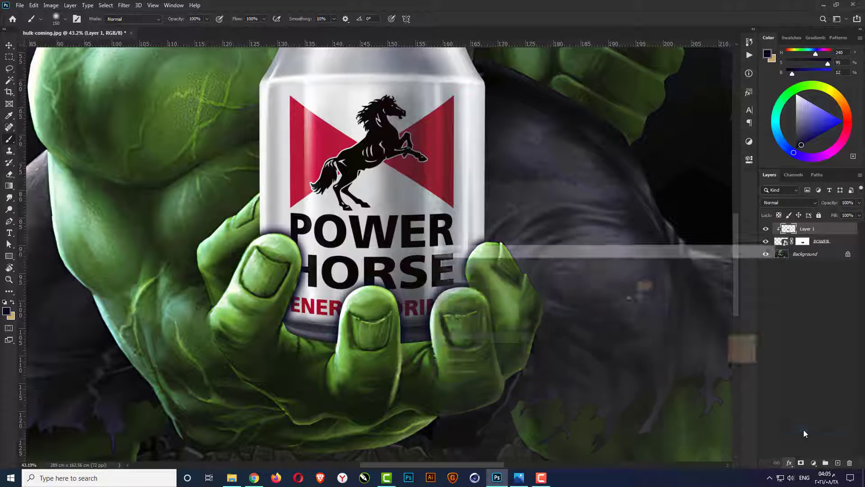
click(647, 284)
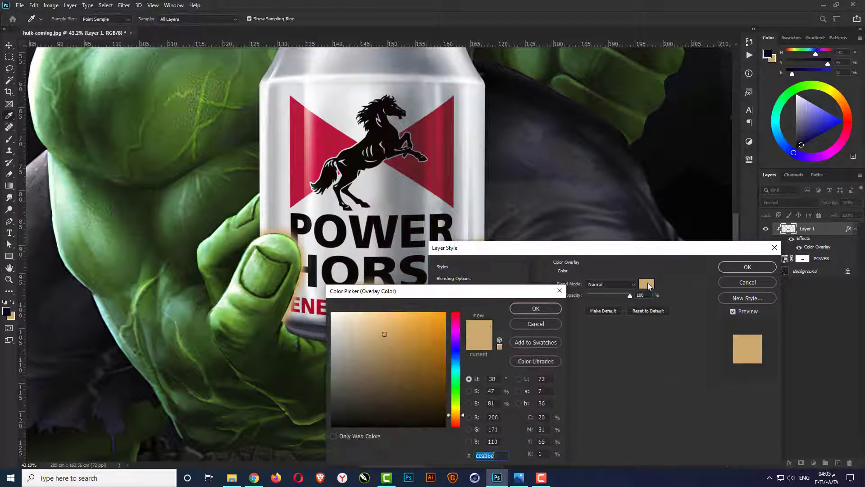
drag(383, 332, 285, 459)
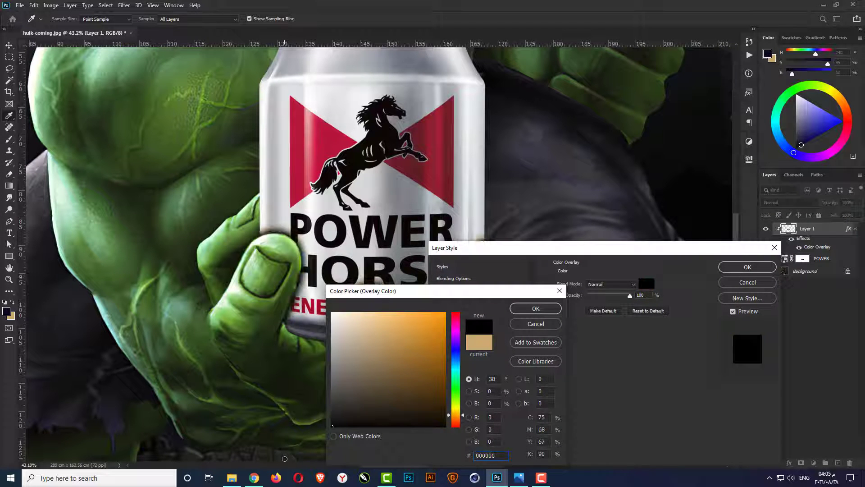
click(535, 308)
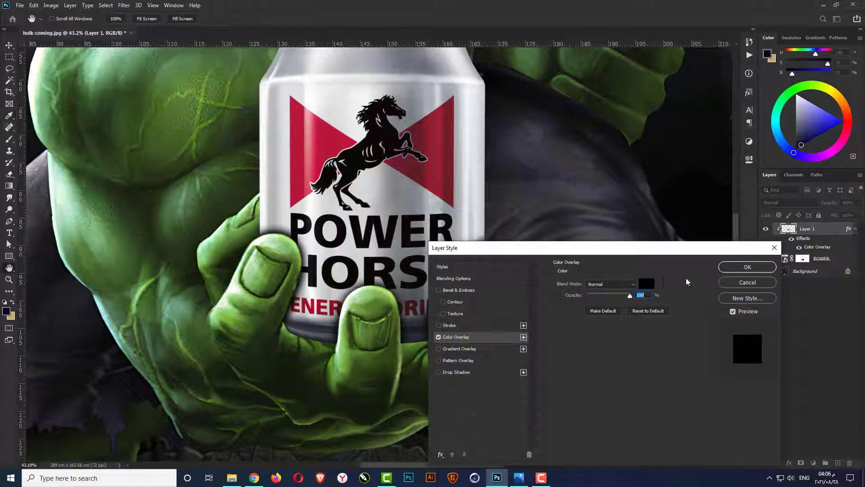
click(746, 267)
key(b)
scroll(368, 349, down, 5)
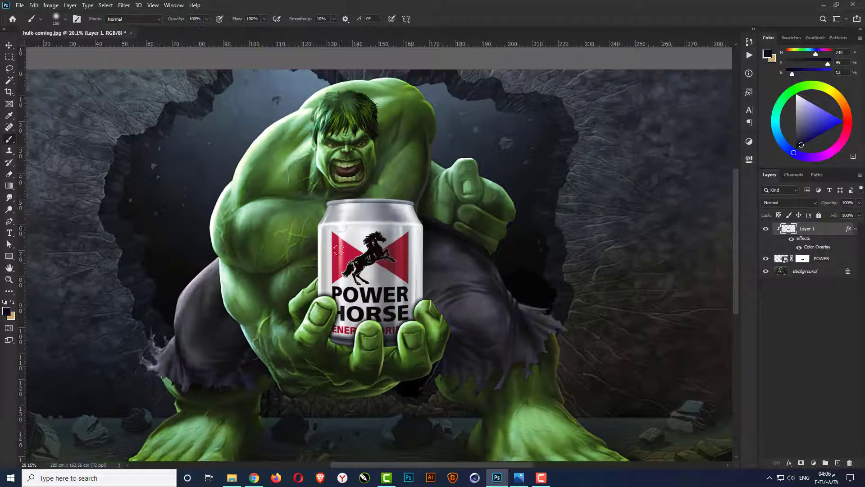
scroll(342, 218, up, 4)
Open the Camera Raw Filter for the POWER layer and set Temperature to +15 and Tint to -40.
key(v)
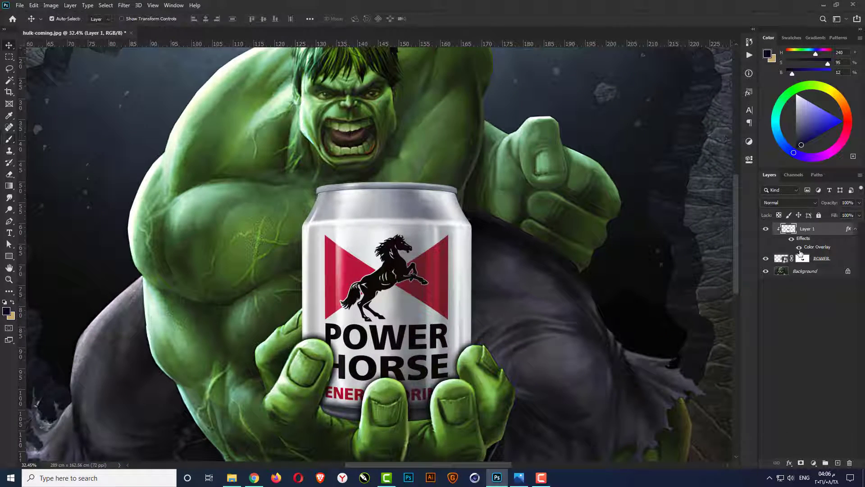
click(825, 260)
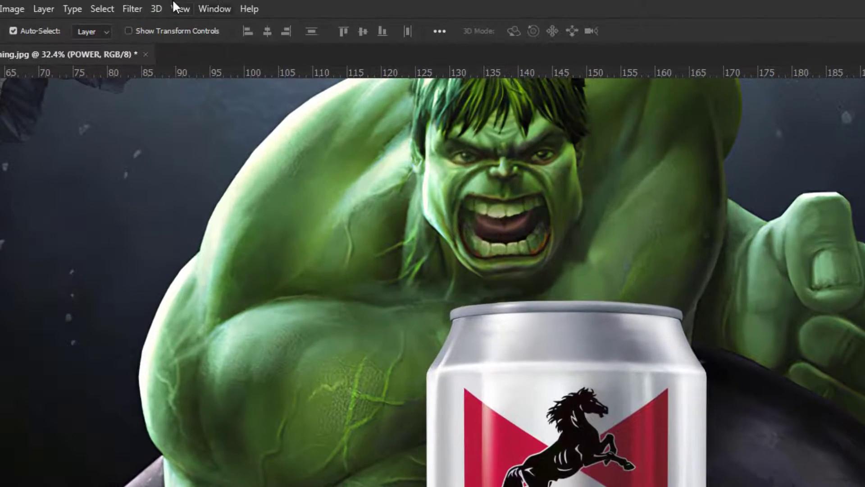
click(132, 9)
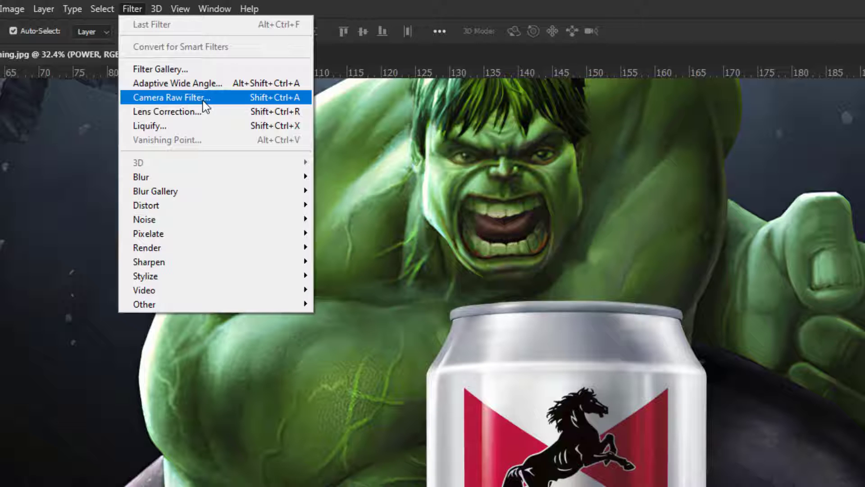
click(203, 103)
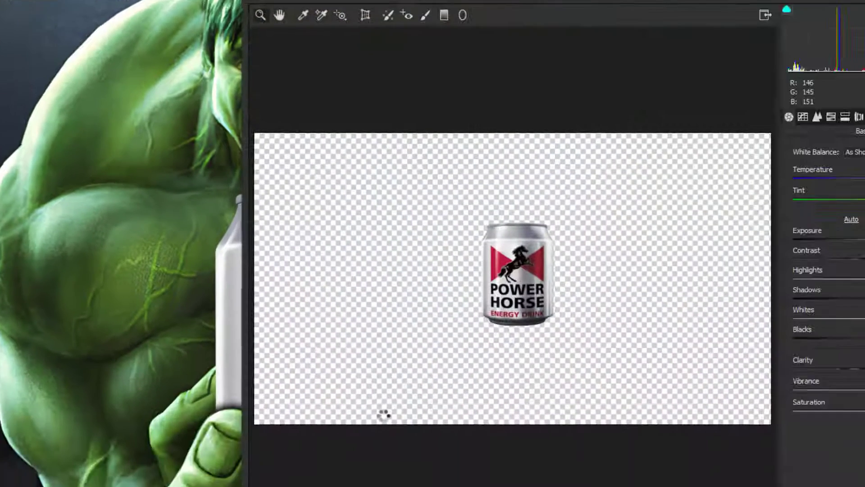
scroll(441, 247, up, 5)
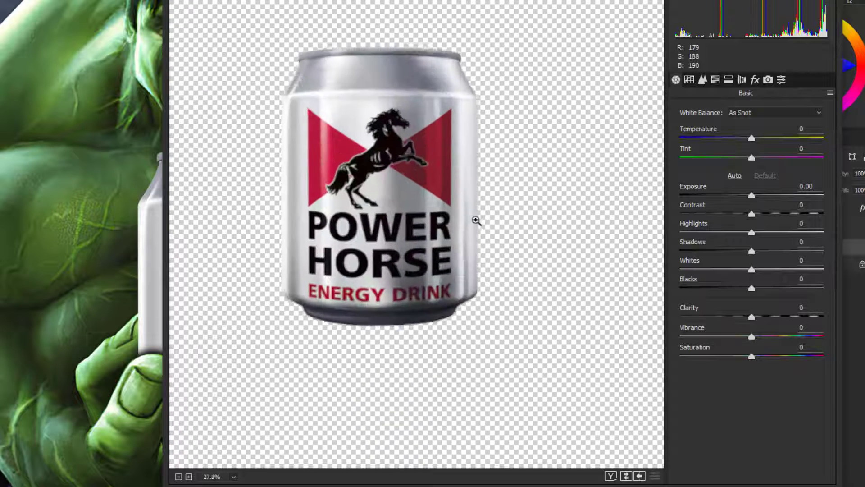
drag(369, 191, 376, 285)
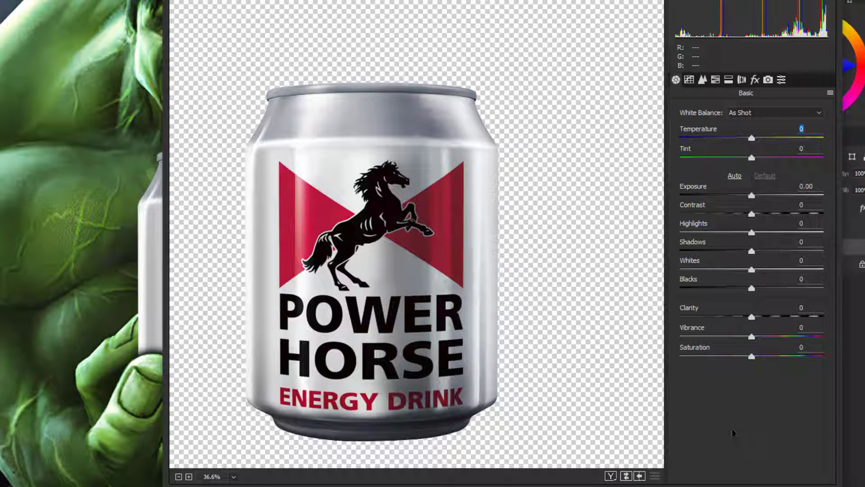
text(15)
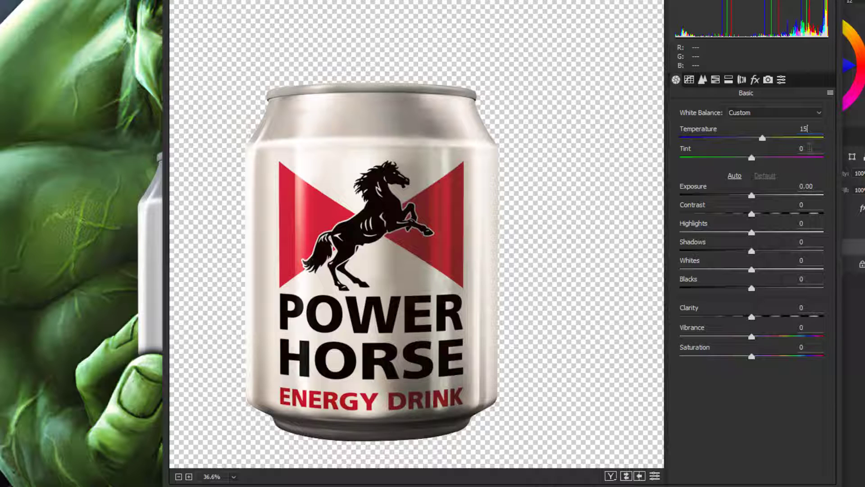
key(Tab)
text(-40)
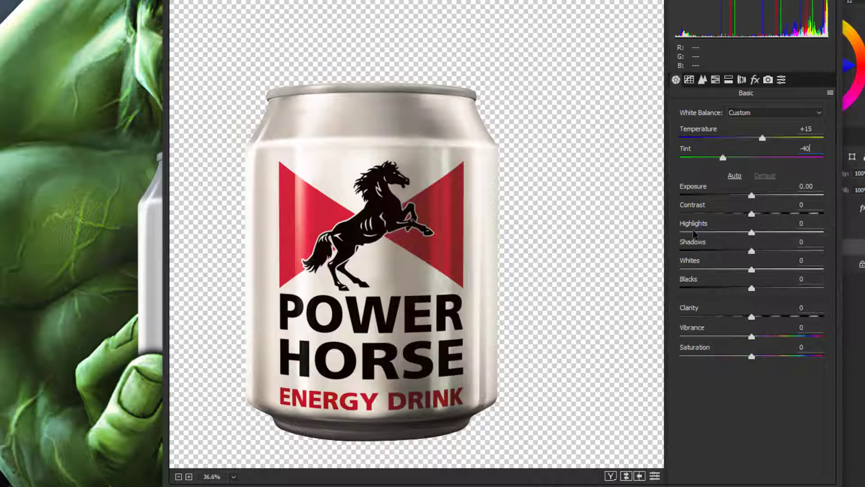
Set the can's Exposure to -0.60 and Contrast to +15 in the Camera Raw Filter.
click(816, 186)
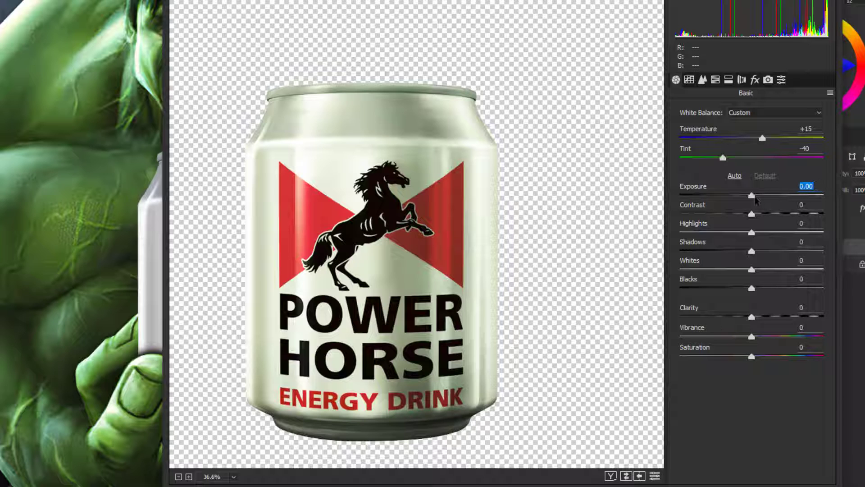
drag(752, 195, 743, 197)
click(805, 204)
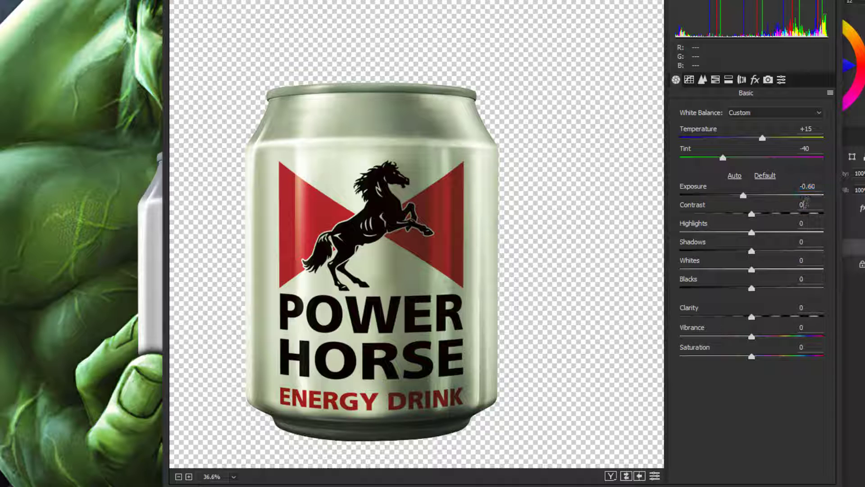
double_click(807, 204)
text(15)
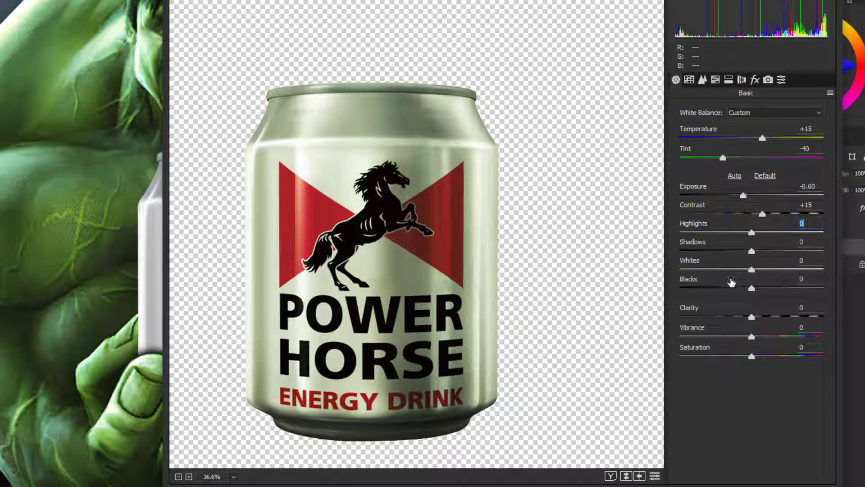
Set Highlights to -18, Shadows to +15, Whites to -35 and Blacks to +10 for the can.
text(-18)
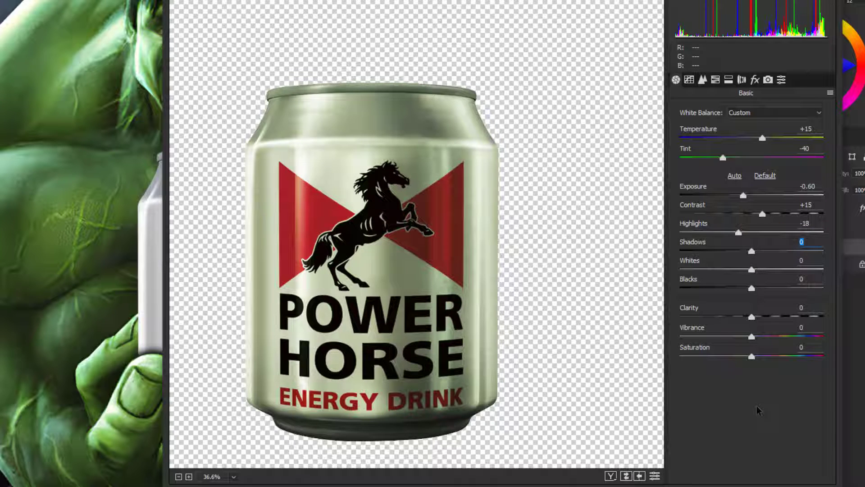
text(15)
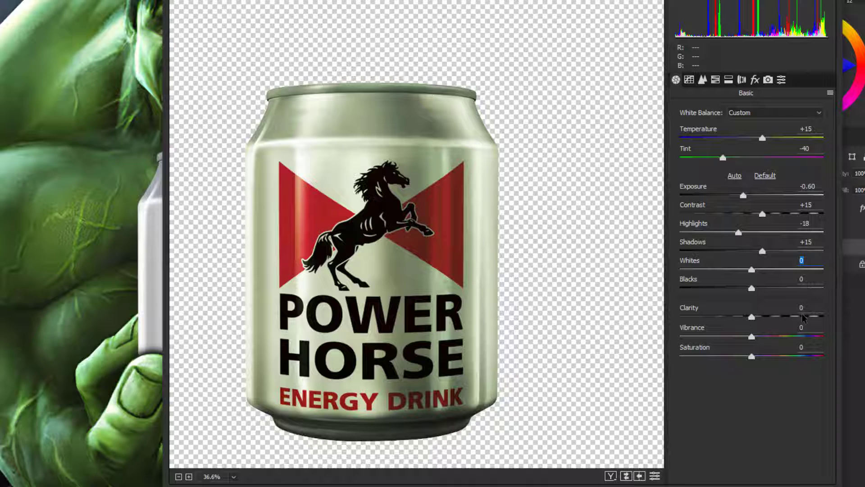
text(-35)
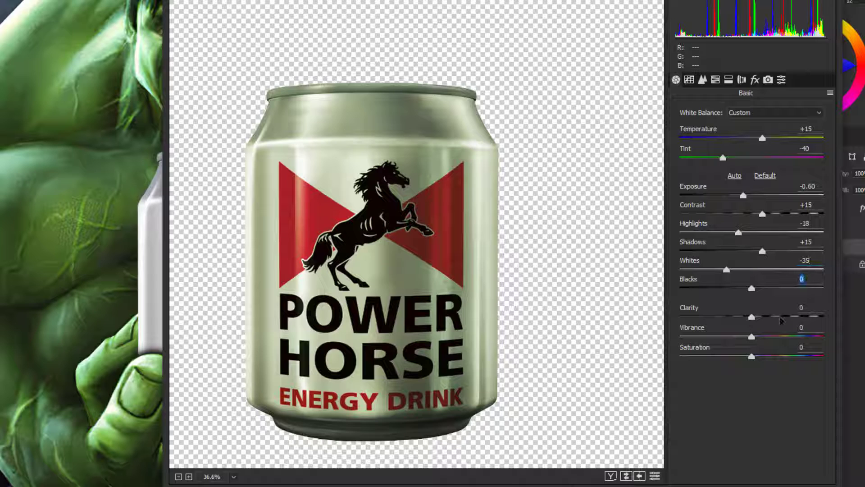
text(10)
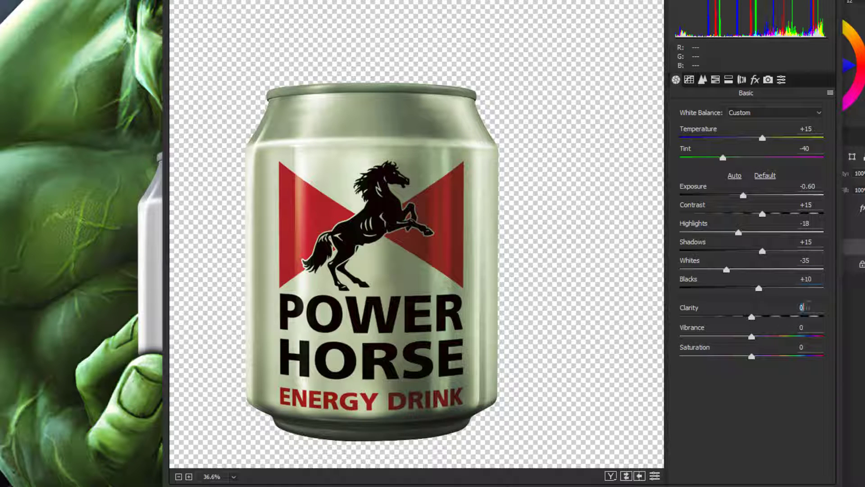
Set Clarity to -20, Vibrance to -10 and Saturation to -5, and apply the Camera Raw Filter.
text(-20)
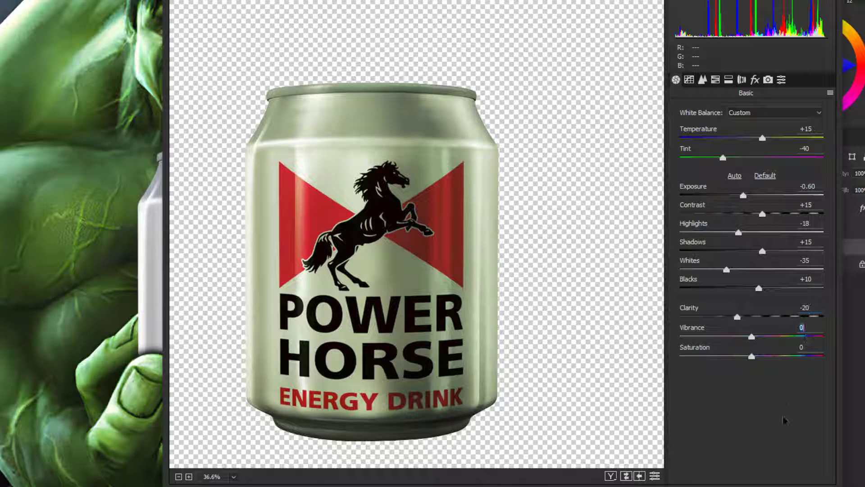
text(-10)
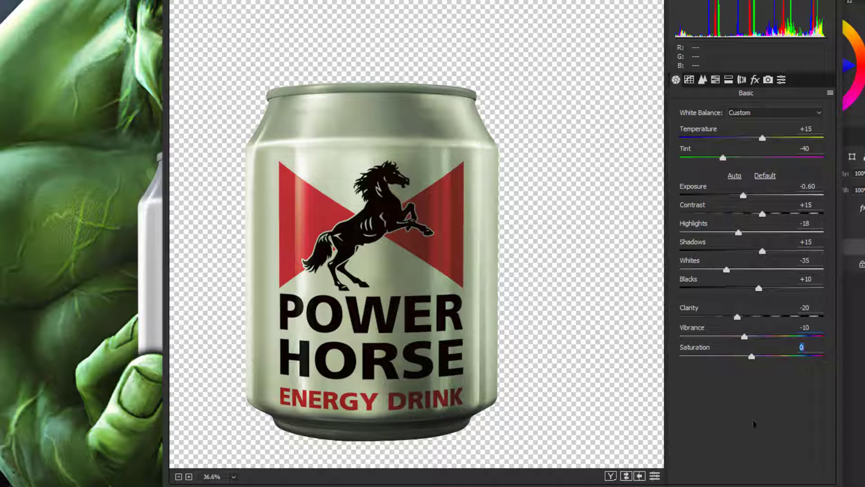
text(-5)
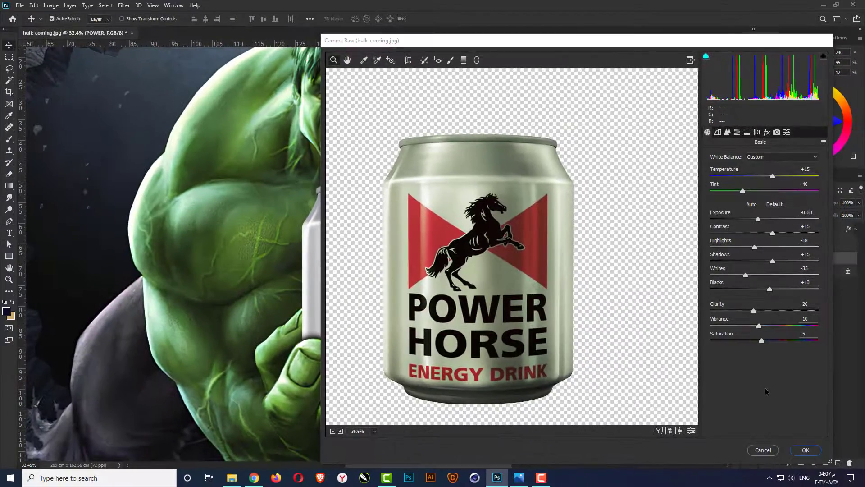
key(Return)
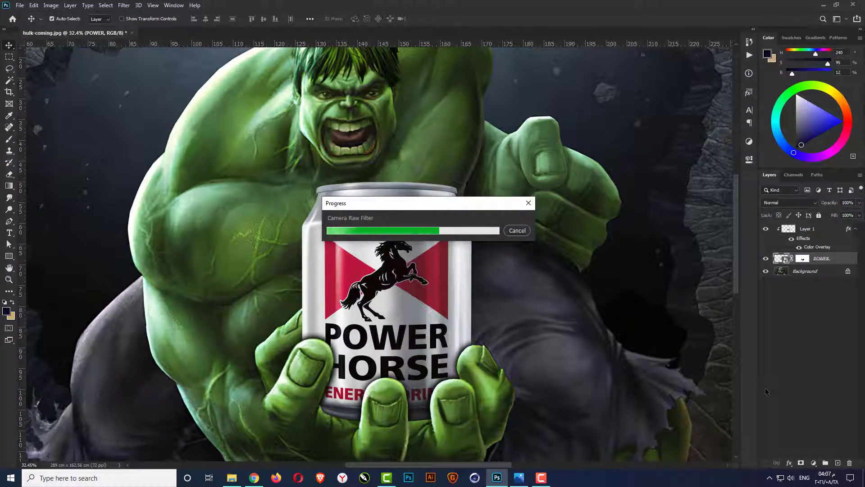
Add a Hue/Saturation adjustment clipped to the POWER layer with Hue +105, Saturation -20 and Lightness -10.
key(ctrl+0)
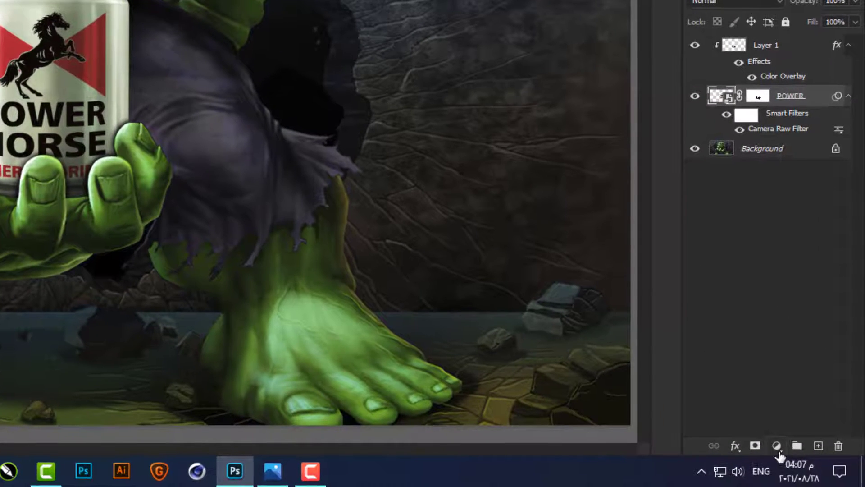
click(814, 464)
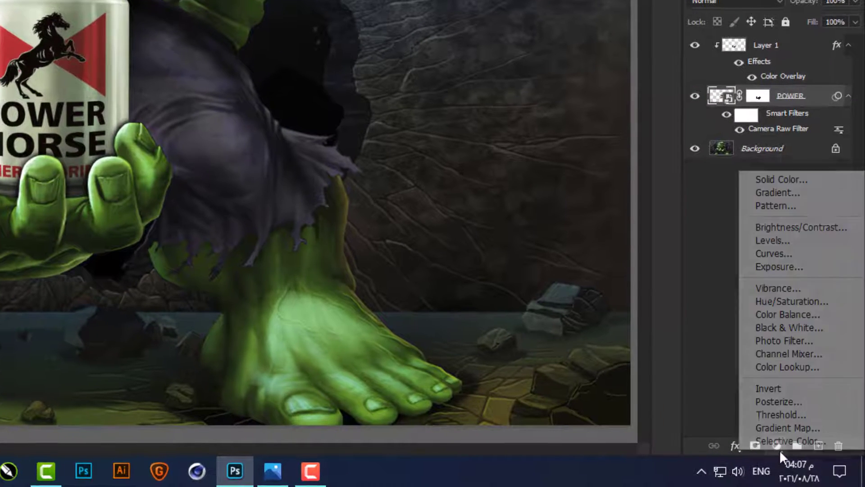
click(782, 305)
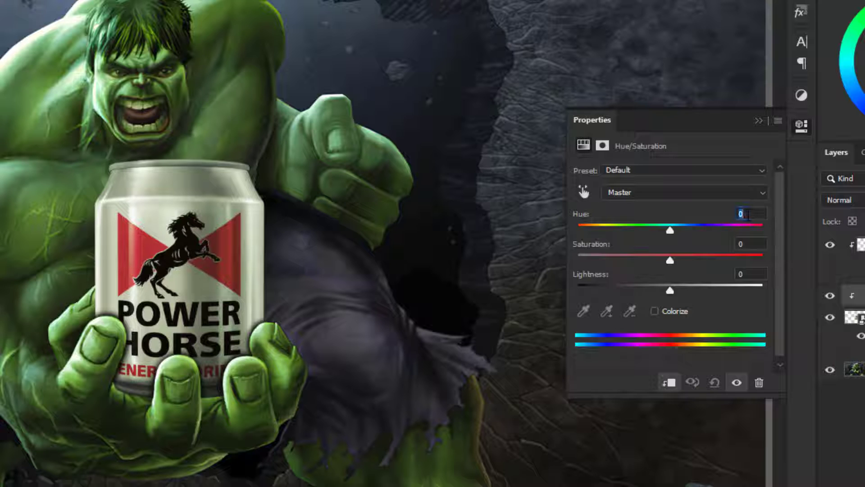
text(105)
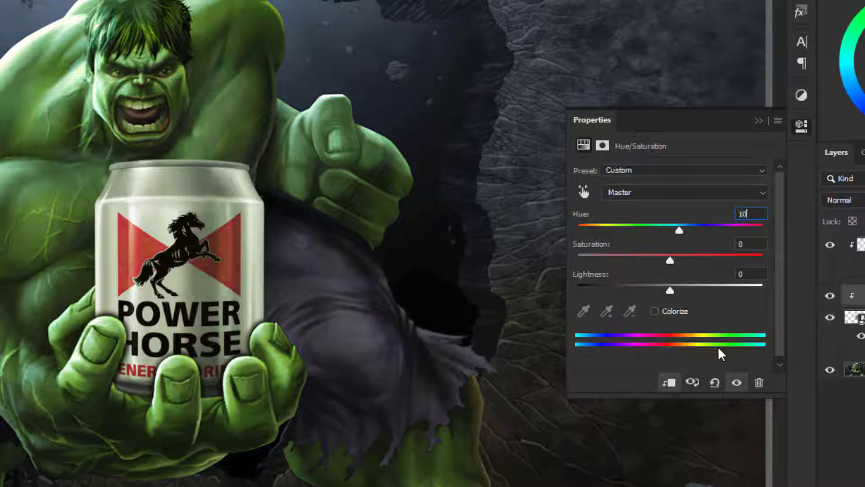
click(755, 244)
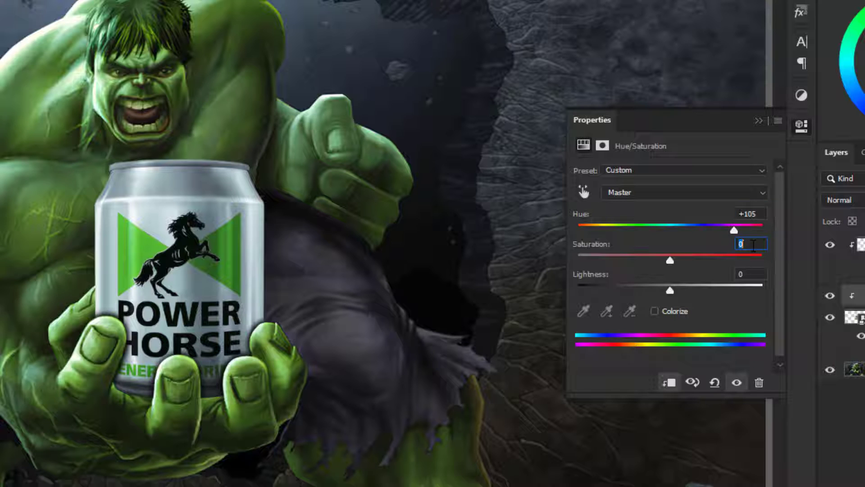
text(-20)
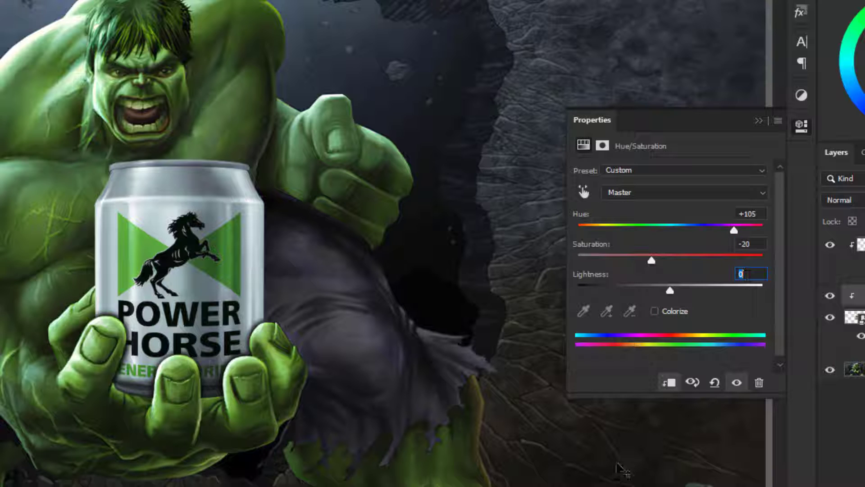
text(-10)
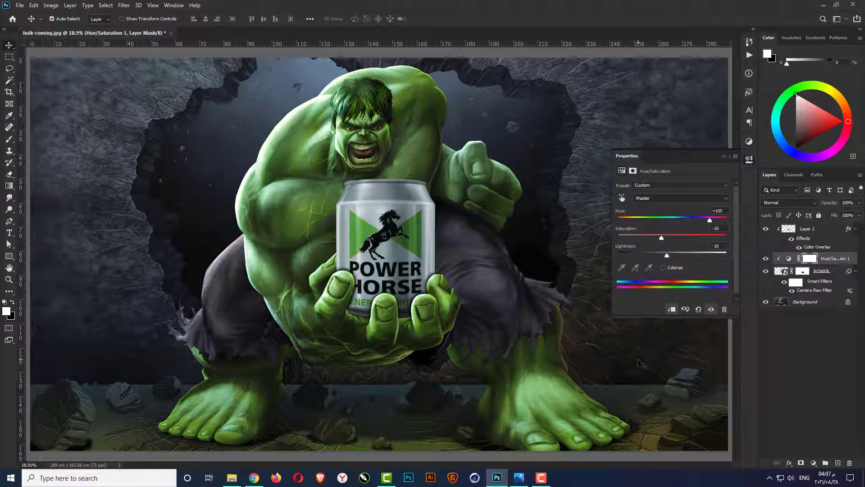
click(723, 156)
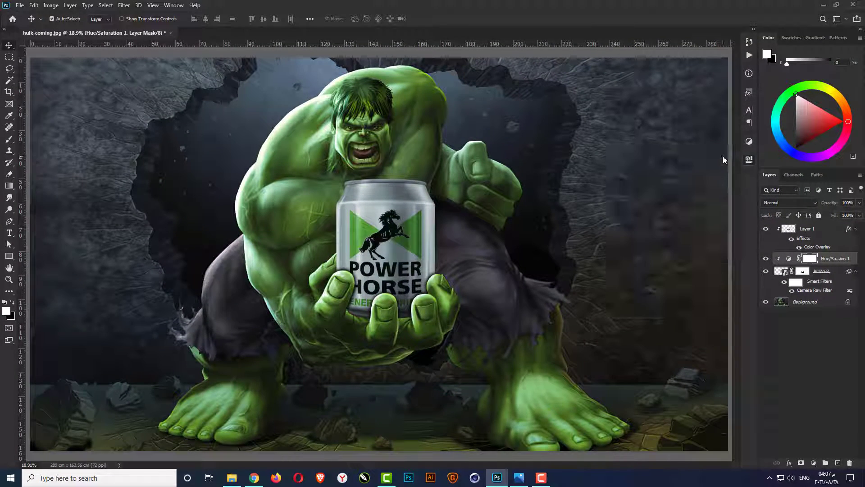
Add a Curves adjustment directly above the POWER layer and pull the RGB curve's midpoint down slightly to darken the can.
click(819, 274)
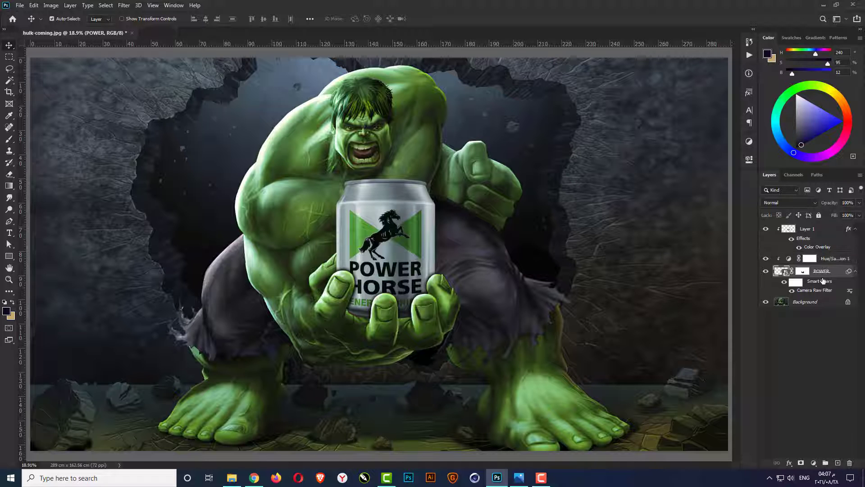
click(817, 463)
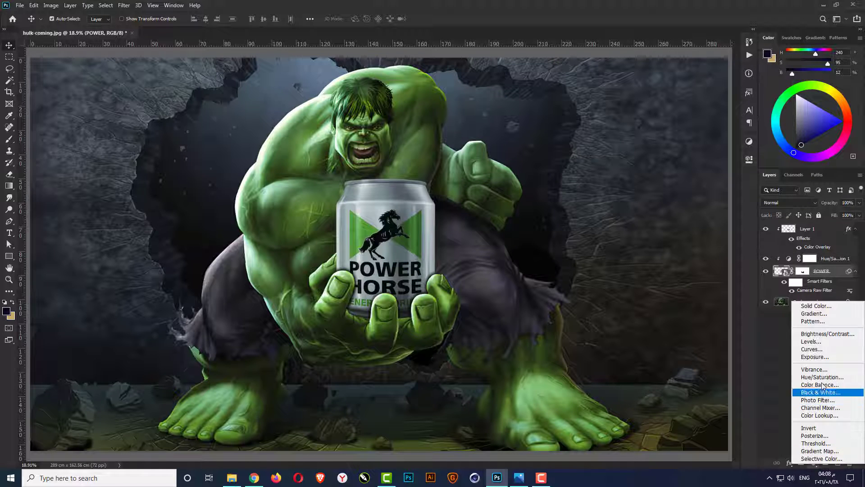
click(826, 351)
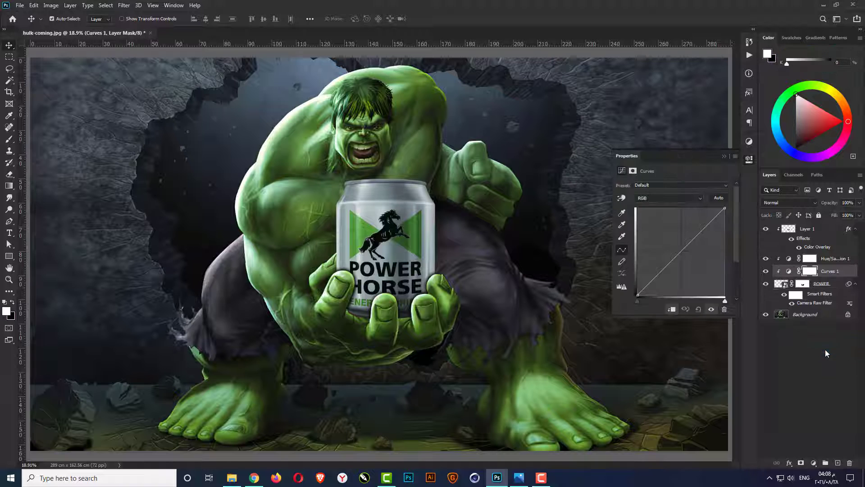
drag(679, 254, 687, 257)
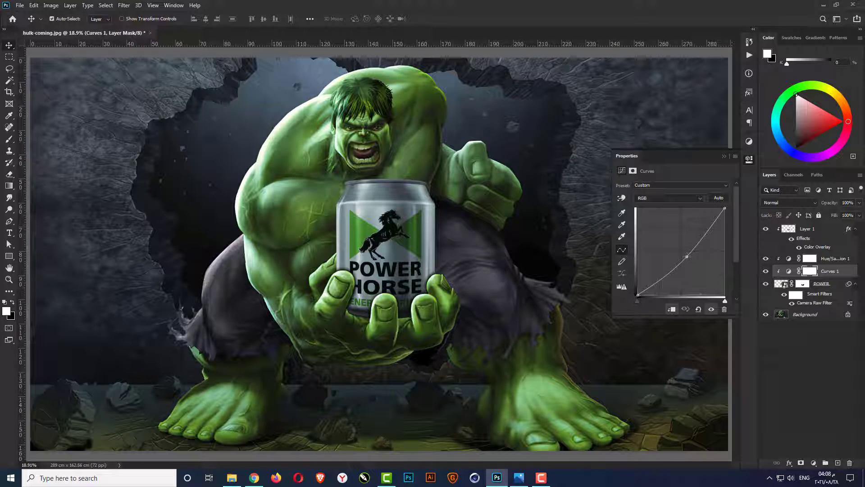
drag(686, 256, 687, 256)
click(724, 158)
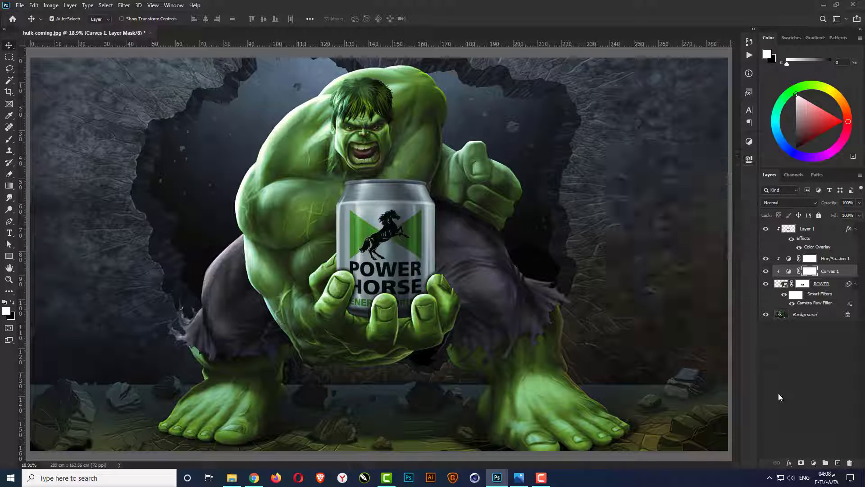
click(797, 385)
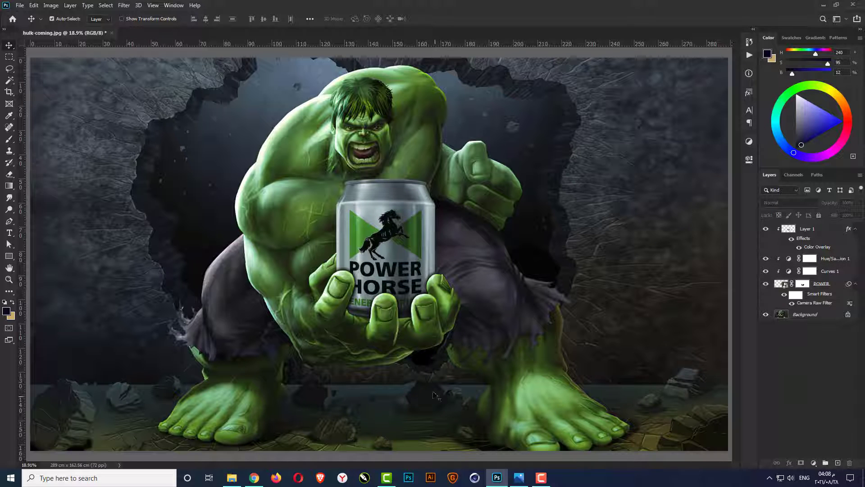
Group Layer 1, the Hue/Saturation and Curves adjustments and the POWER layer together.
scroll(435, 395, down, 1)
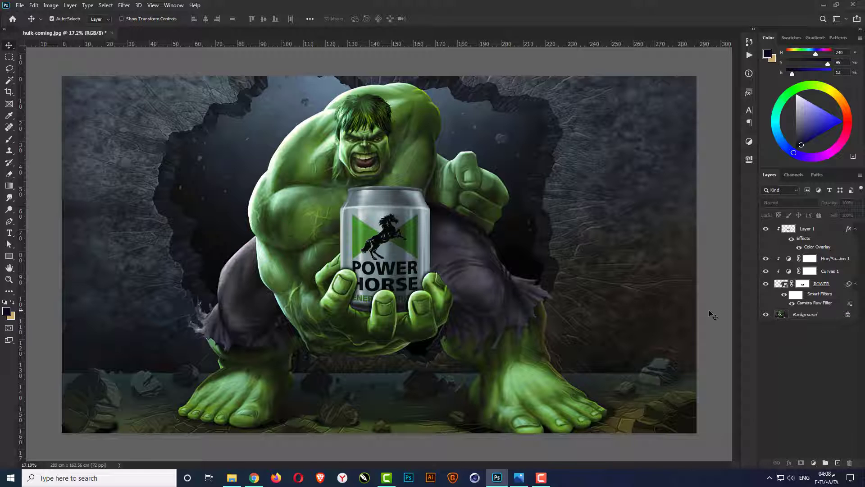
scroll(359, 306, up, 3)
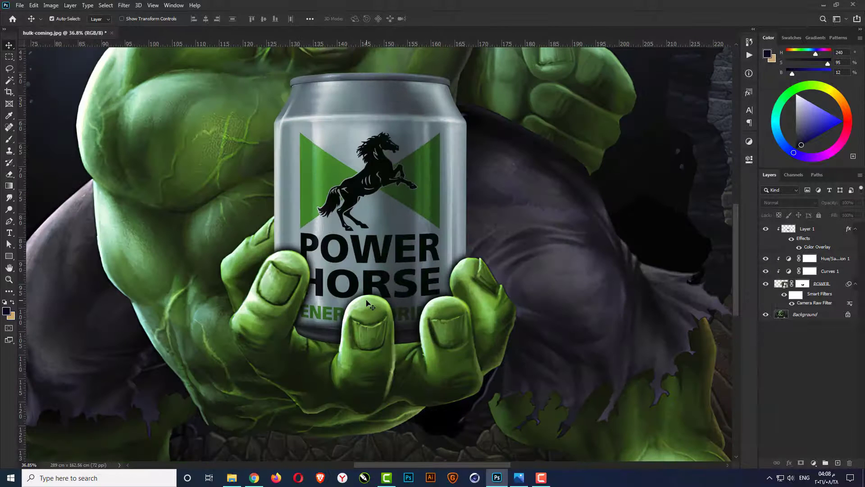
click(820, 229)
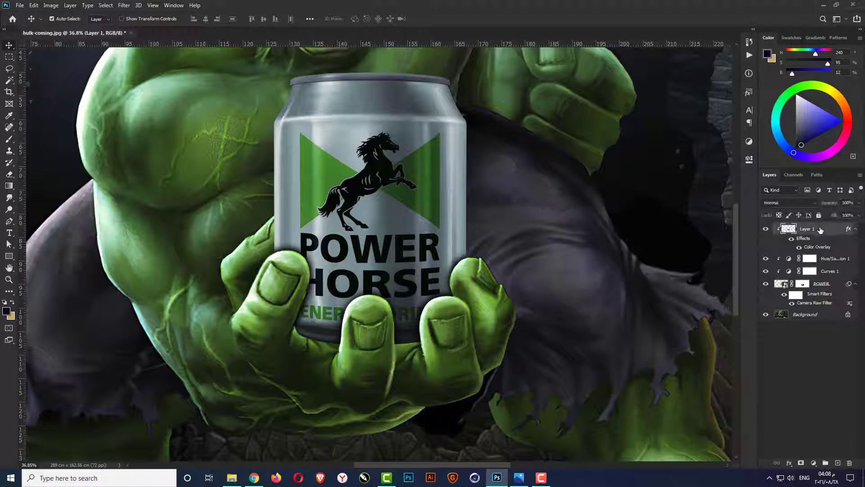
shift+click(827, 286)
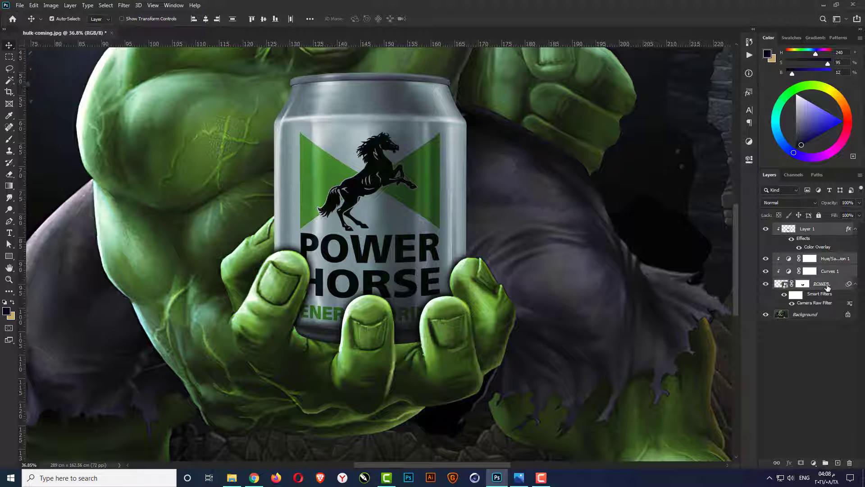
key(ctrl)
key(ctrl+g)
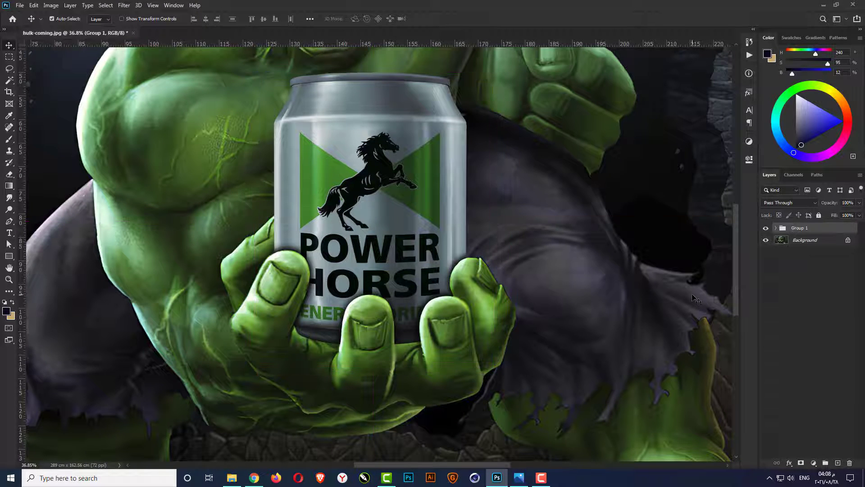
Add a Curves adjustment above the Background and shape a gentle S-curve with lowered shadows and raised highlights.
scroll(369, 273, down, 3)
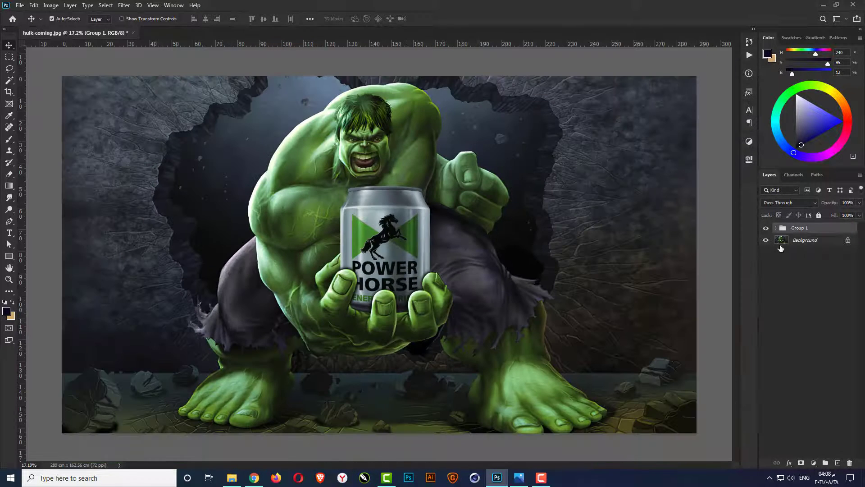
click(809, 242)
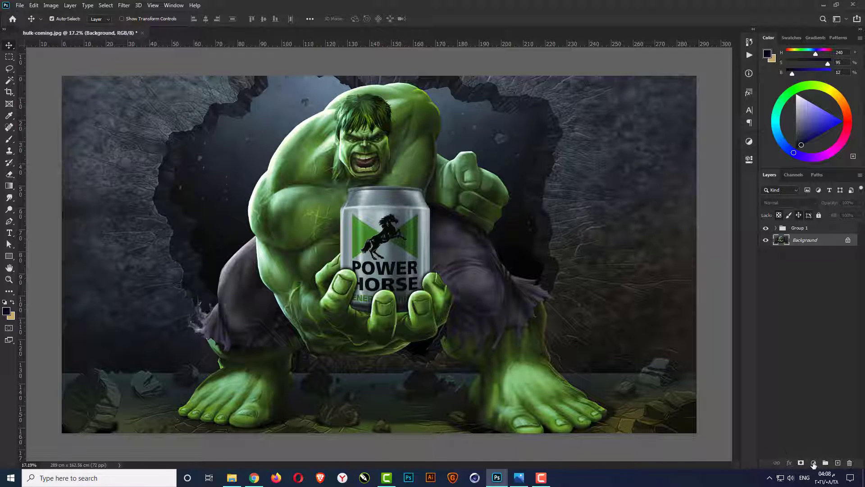
click(813, 463)
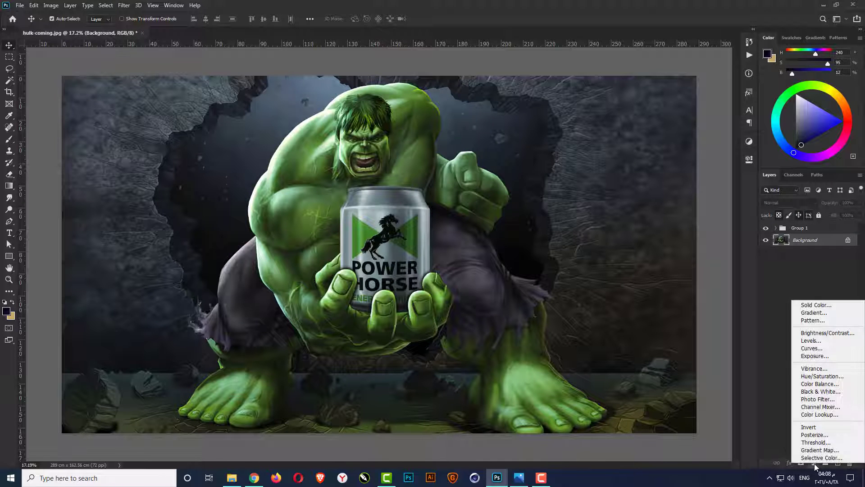
click(814, 349)
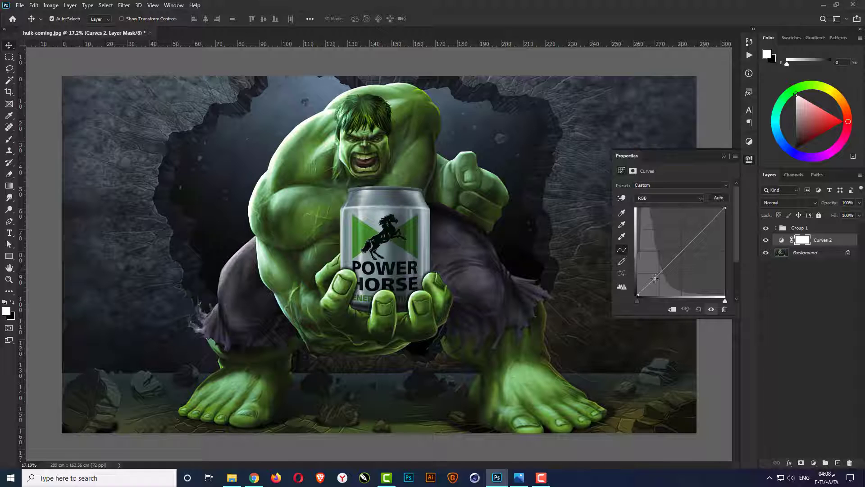
drag(654, 278, 658, 278)
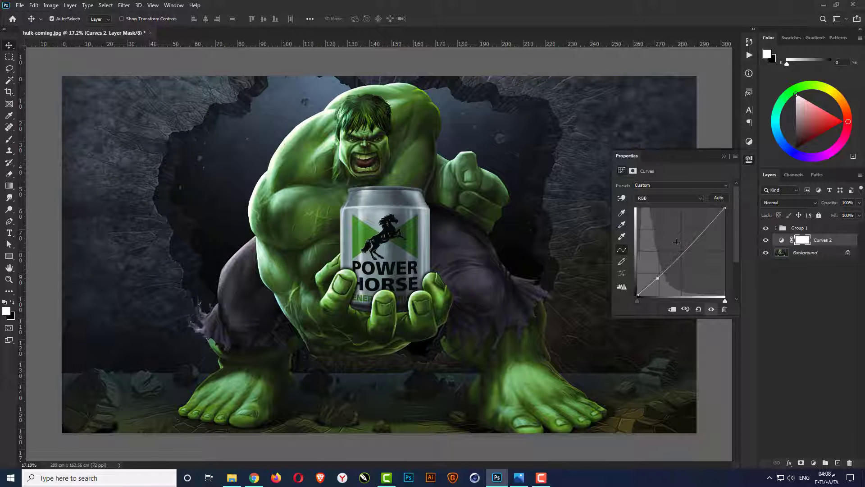
drag(704, 229, 699, 226)
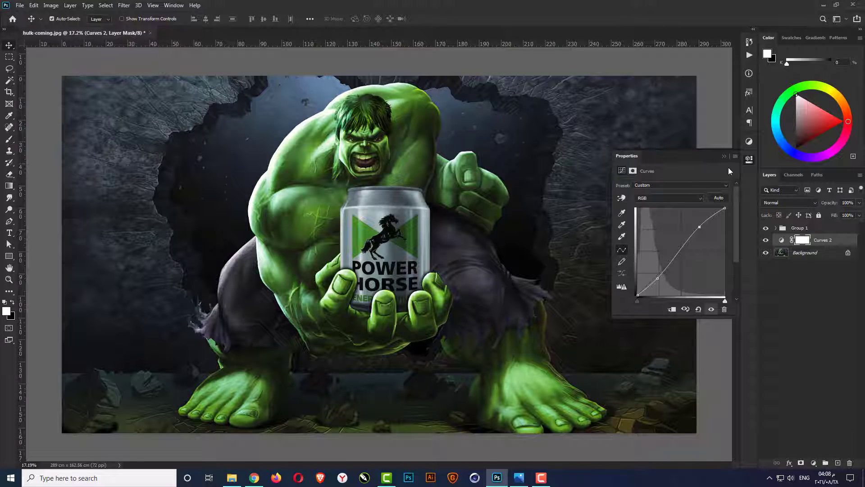
click(725, 155)
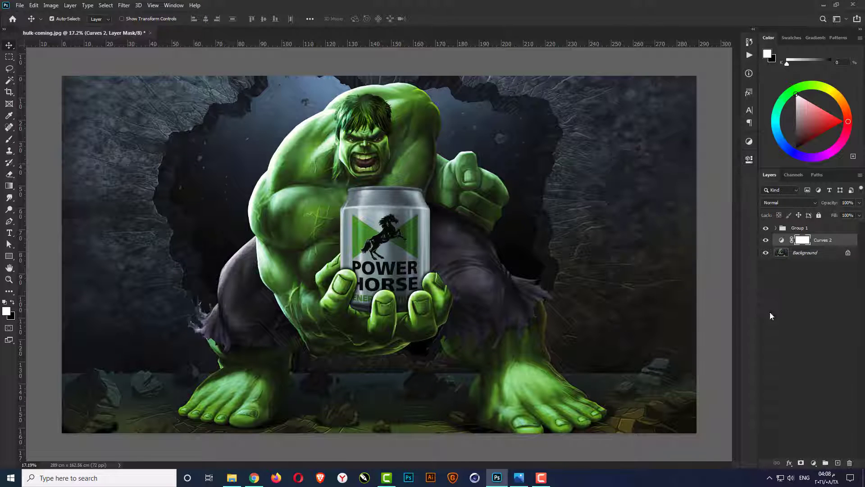
Clip the Curves 2 adjustment to the Background layer.
click(813, 262)
click(814, 256)
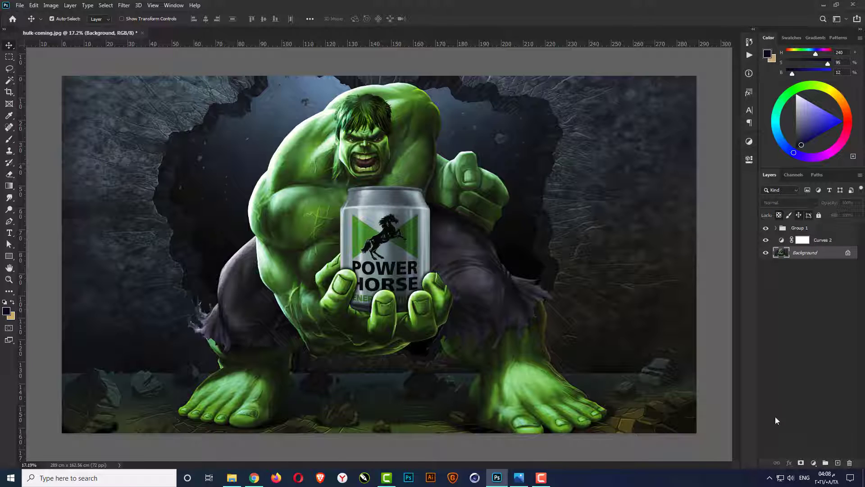
click(825, 240)
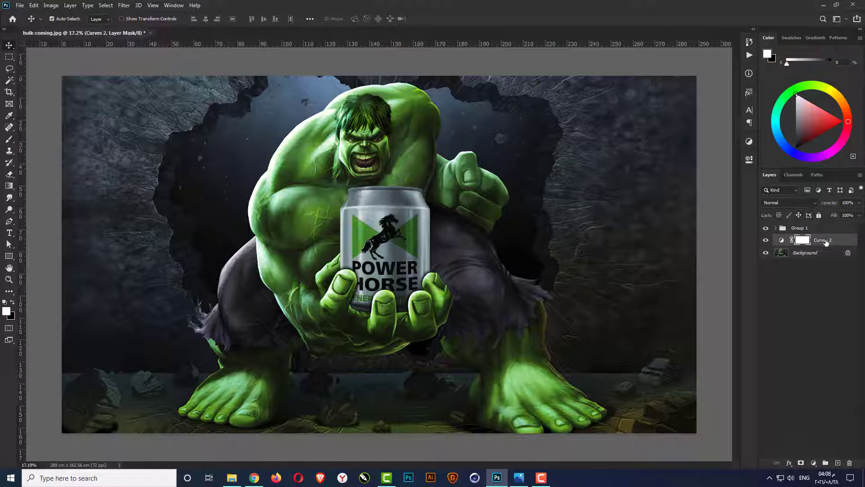
double_click(782, 241)
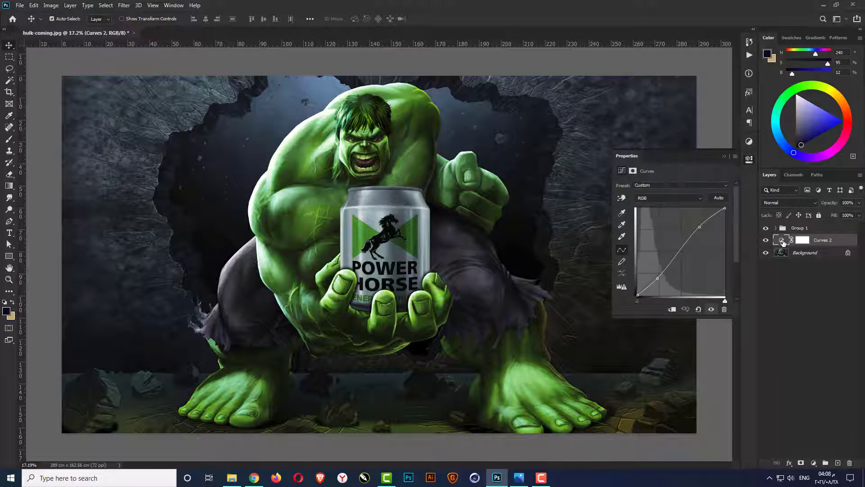
click(673, 310)
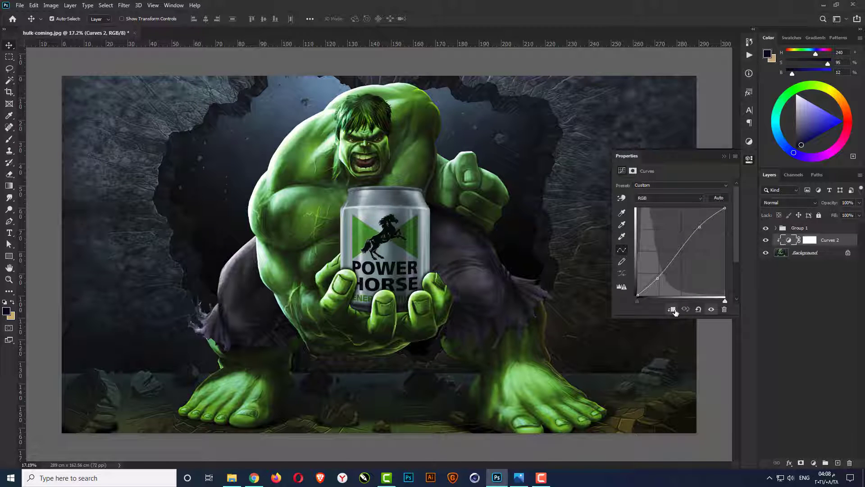
click(723, 156)
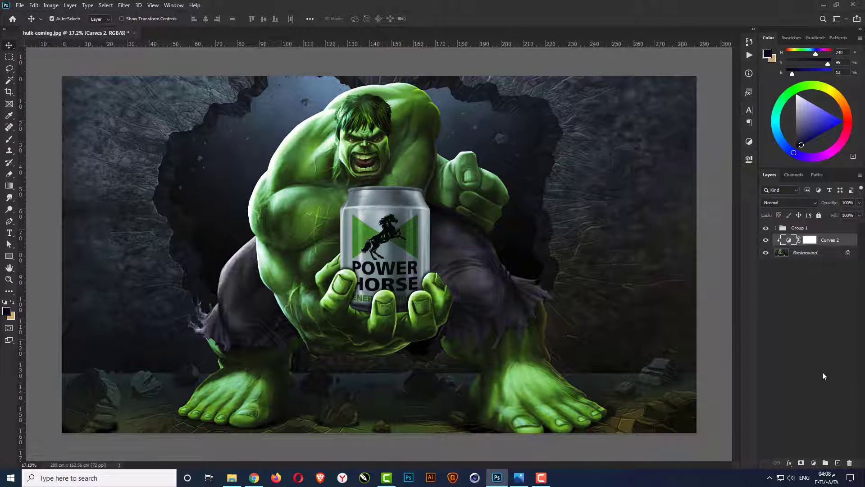
Add a new layer above Curves 2 and start a Pen path at the image's upper border, following the rock hole's edge left of Hulk.
click(837, 463)
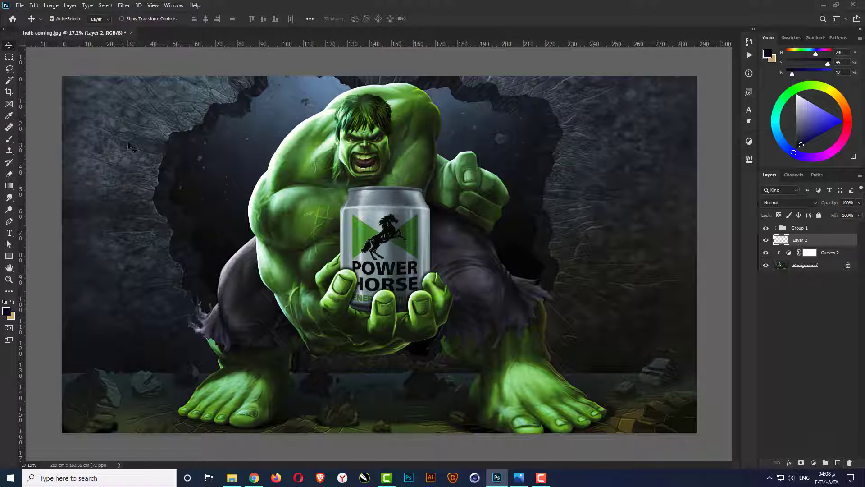
scroll(212, 74, up, 3)
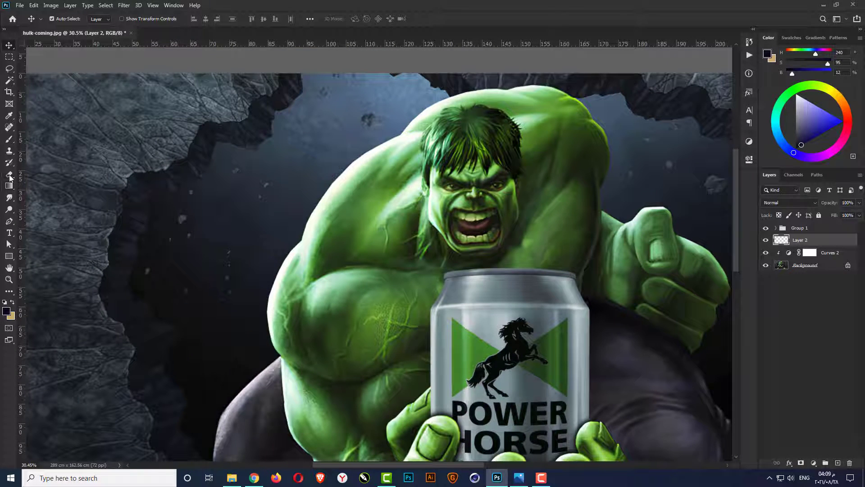
click(10, 220)
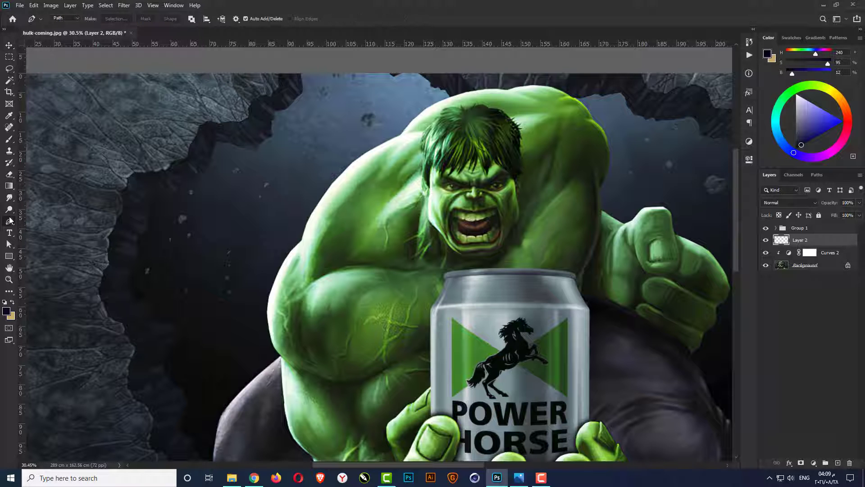
scroll(314, 68, up, 5)
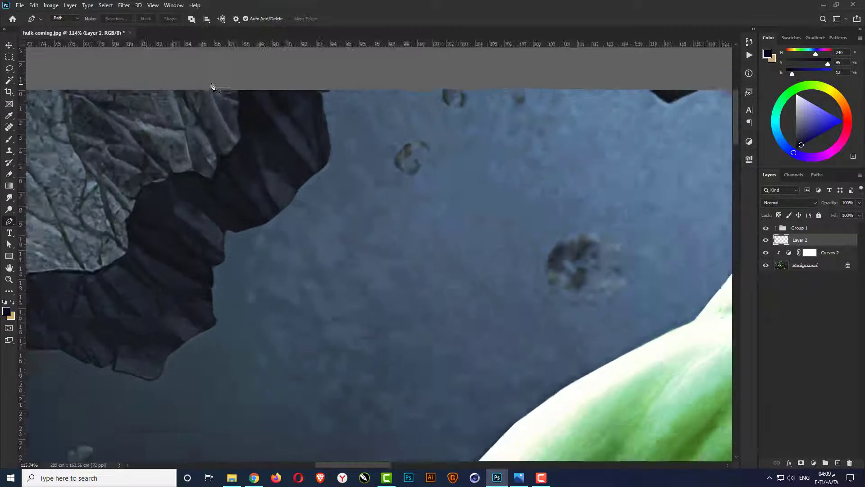
drag(341, 91, 336, 100)
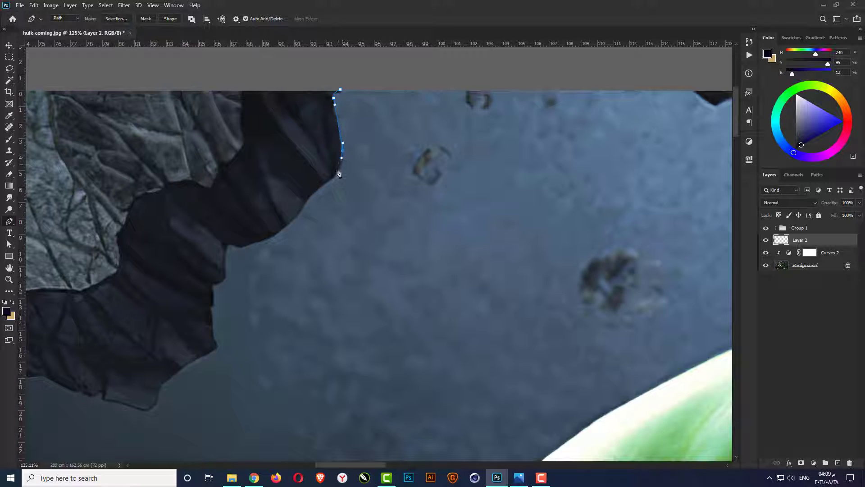
click(313, 192)
click(297, 215)
click(292, 219)
drag(267, 238, 257, 239)
click(237, 249)
click(225, 255)
click(222, 283)
click(213, 284)
click(209, 290)
click(216, 308)
Continue the path around the jagged rock ledge at the hole's upper-left corner to the ledge's inner notch.
scroll(299, 260, down, 2)
scroll(299, 260, up, 2)
click(327, 260)
click(330, 267)
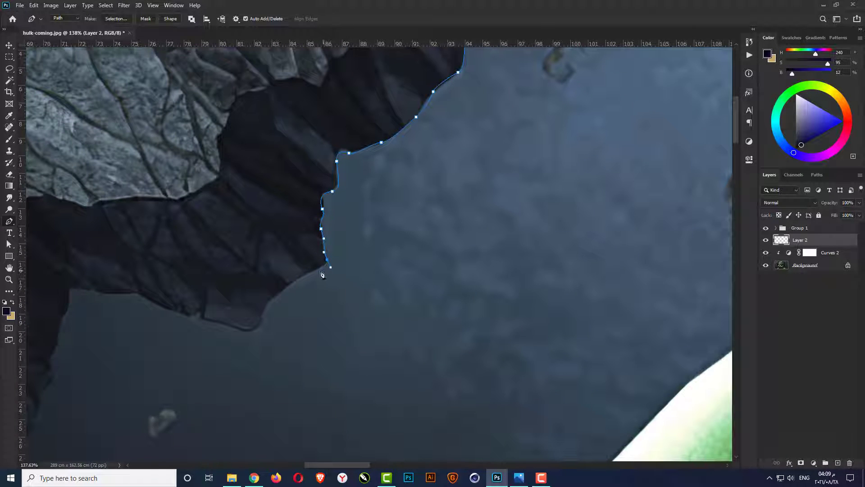
click(306, 273)
click(298, 278)
click(289, 283)
drag(262, 310, 232, 327)
scroll(337, 308, left, 5)
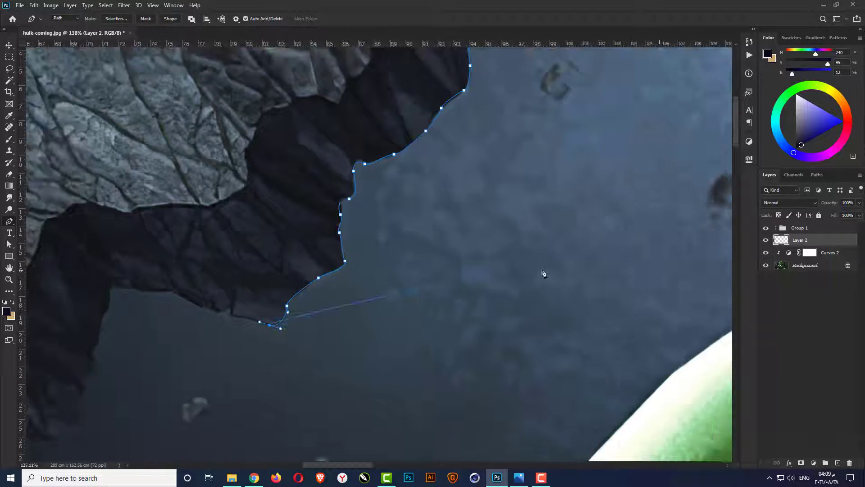
click(337, 308)
drag(325, 302, 310, 306)
drag(271, 281, 230, 277)
click(203, 275)
drag(196, 302, 190, 304)
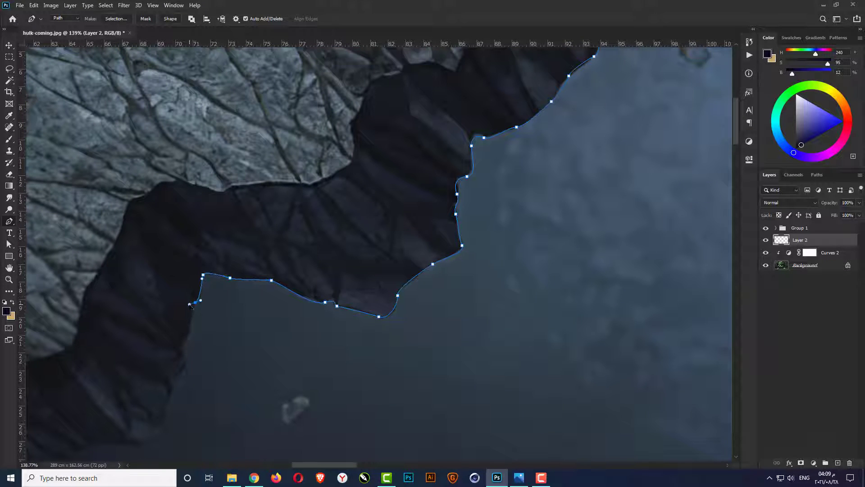
Extend the path down from the notch and around the second rock ledge to the start of the hole's left wall.
drag(194, 342, 368, 170)
click(361, 169)
click(359, 191)
drag(348, 207, 337, 248)
click(318, 273)
click(273, 272)
click(264, 276)
drag(211, 289, 313, 186)
click(346, 180)
click(343, 185)
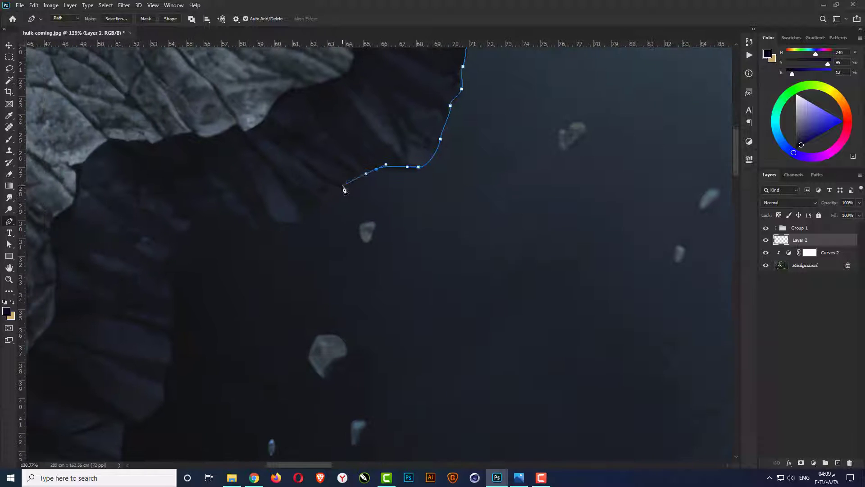
click(338, 191)
click(318, 210)
click(293, 220)
click(261, 212)
click(243, 221)
click(227, 214)
click(211, 217)
click(180, 226)
click(164, 270)
drag(164, 270, 288, 103)
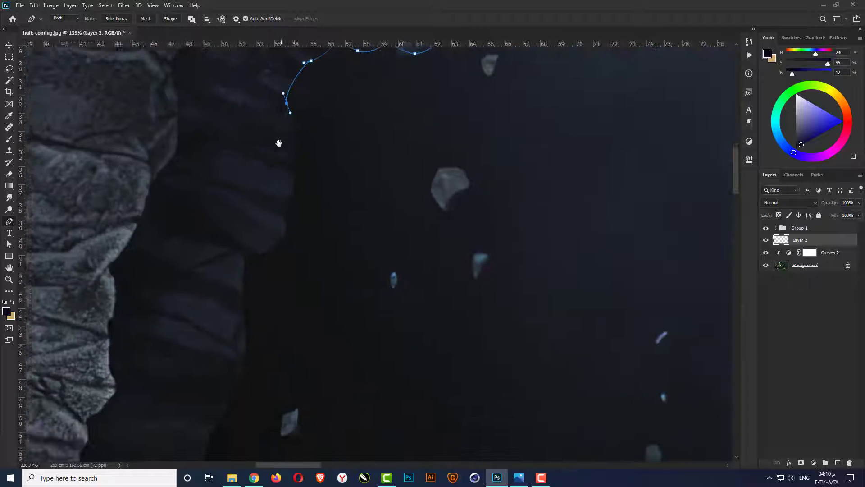
Trace the path down the hole's dark left wall and around the rock bulge below it.
click(290, 112)
click(296, 140)
click(293, 151)
click(289, 162)
click(292, 182)
drag(287, 214, 289, 224)
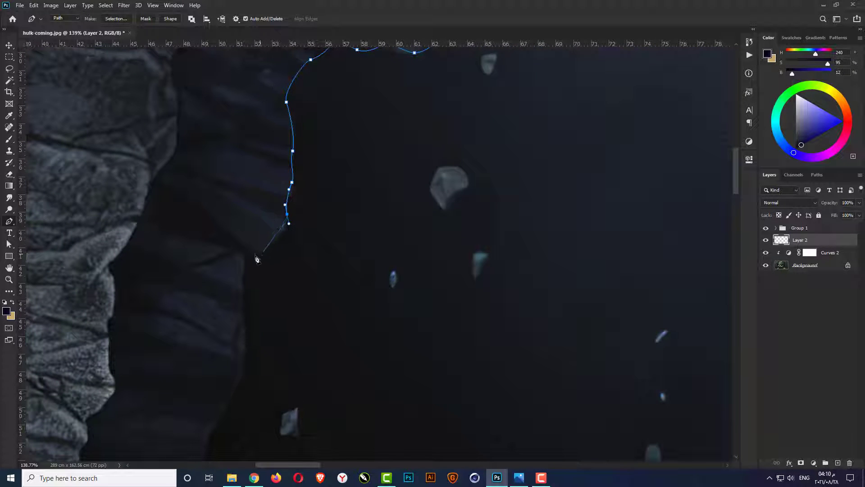
drag(247, 258, 226, 262)
click(245, 284)
drag(244, 317, 257, 131)
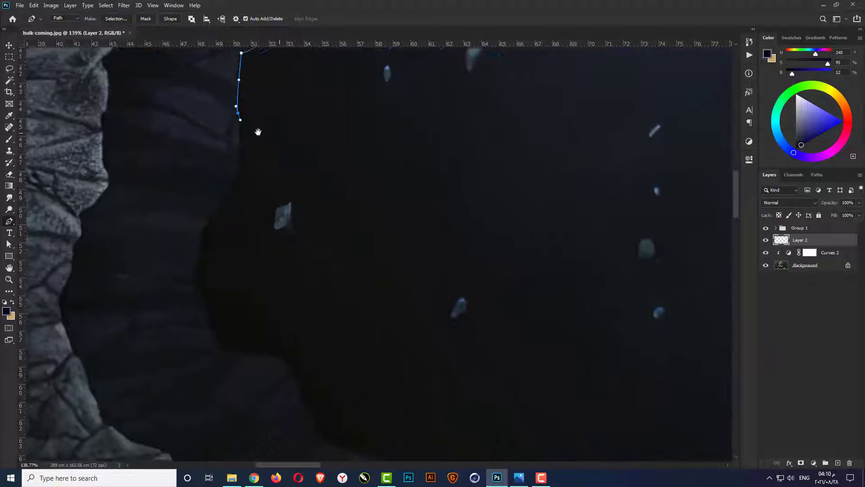
click(235, 153)
click(217, 201)
drag(196, 244, 196, 251)
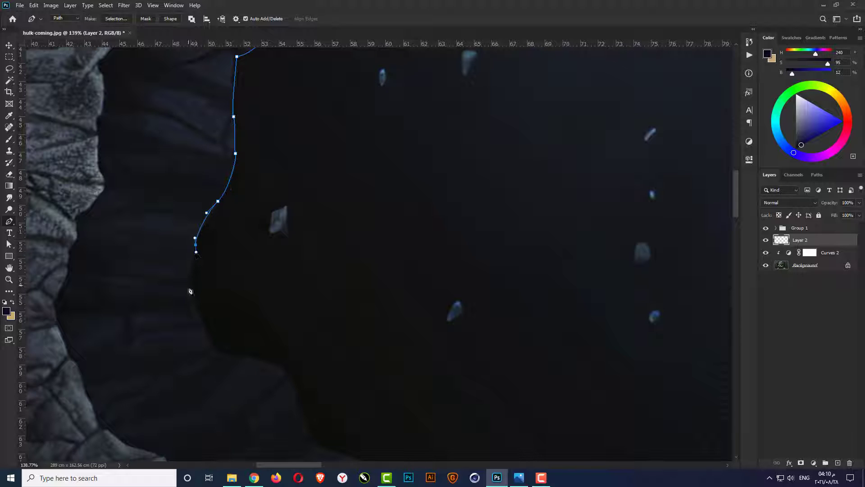
drag(187, 286, 190, 291)
drag(213, 350, 223, 353)
drag(281, 367, 172, 268)
Continue the path along the hole's lower-left rock edge until it nears Hulk's trouser leg.
drag(189, 309, 189, 316)
drag(264, 335, 259, 250)
drag(240, 293, 242, 333)
drag(289, 392, 256, 209)
drag(268, 246, 268, 255)
drag(253, 294, 247, 308)
drag(239, 347, 243, 360)
click(241, 379)
click(280, 401)
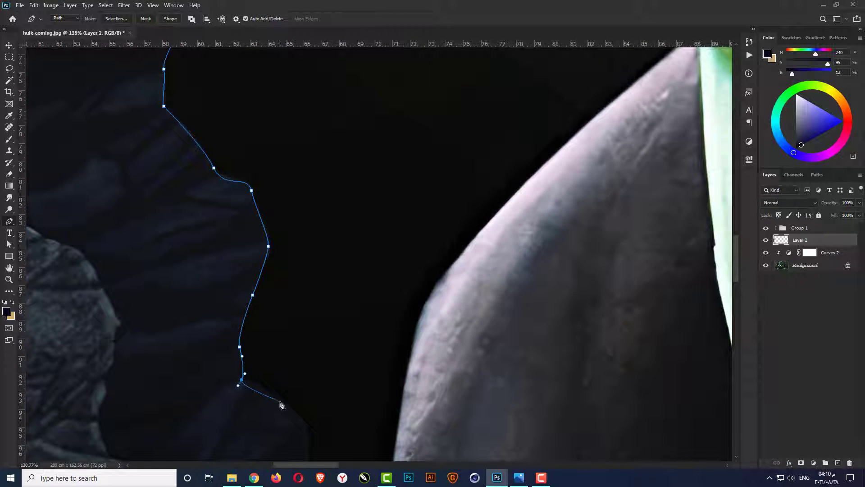
click(291, 418)
click(308, 415)
click(307, 430)
click(306, 445)
drag(265, 410, 188, 227)
click(253, 310)
click(270, 320)
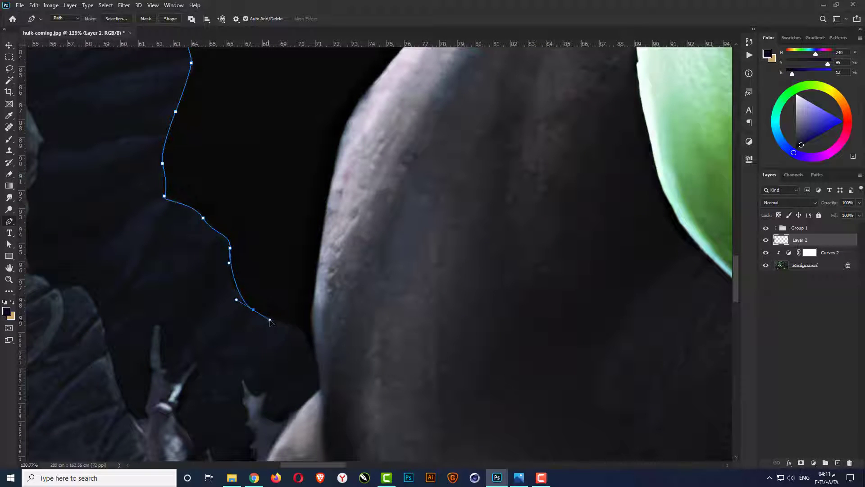
Carry the path from the rock edge up along Hulk's thigh, arm and shoulder outline.
drag(309, 341, 320, 365)
drag(310, 298, 242, 406)
drag(286, 216, 312, 164)
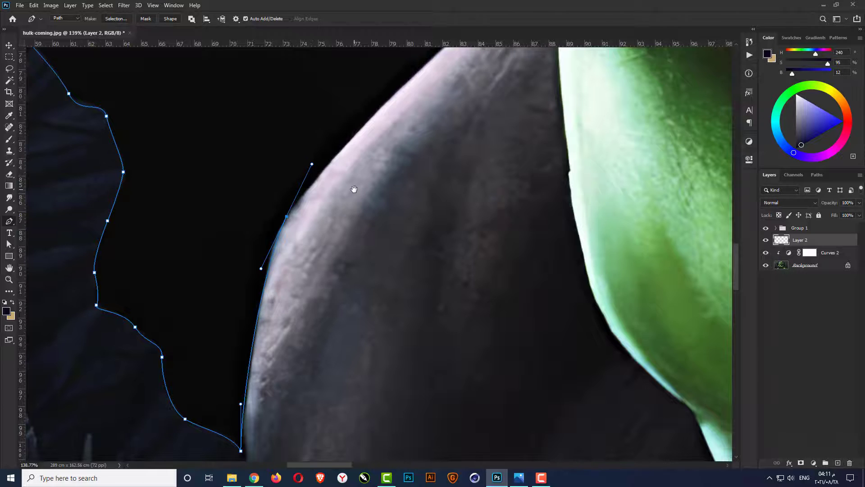
scroll(354, 189, down, 5)
drag(334, 228, 283, 368)
drag(286, 286, 299, 253)
drag(337, 205, 264, 348)
drag(387, 217, 413, 209)
Trace the rock edge above Hulk's shoulder up to the image's upper border and close the path at its starting point.
scroll(413, 208, up, 3)
drag(524, 154, 364, 275)
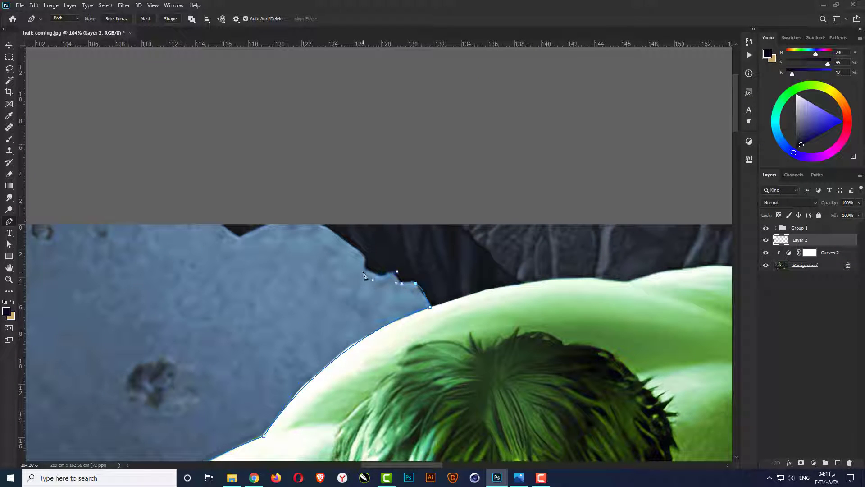
drag(319, 225, 309, 208)
click(236, 236)
drag(211, 222, 212, 208)
scroll(526, 180, down, 2)
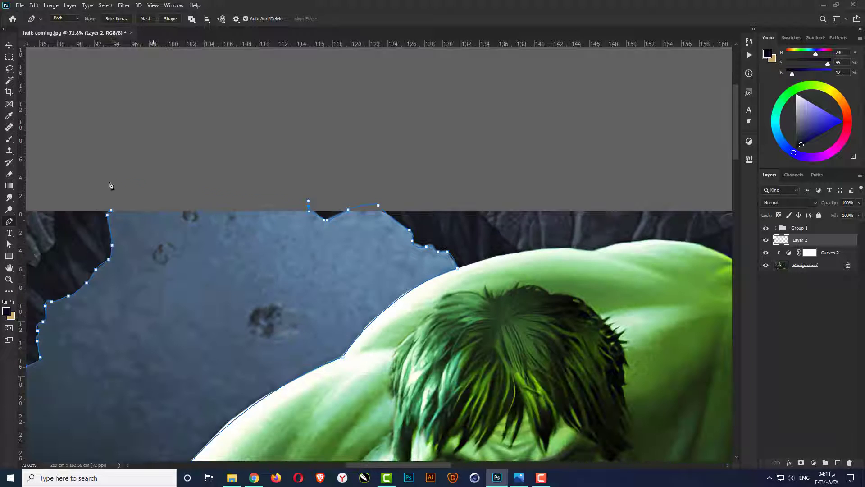
scroll(462, 123, down, 3)
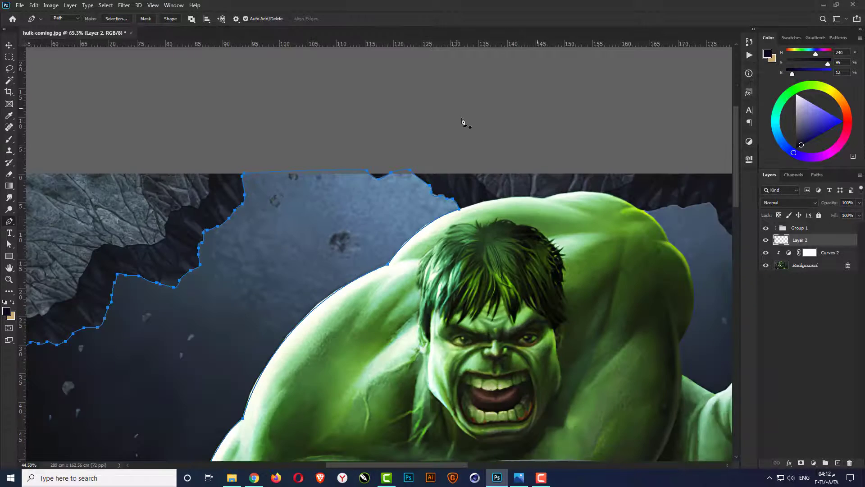
Convert the closed path into a new anti-aliased selection with a feather radius of 0 pixels.
right_click(286, 236)
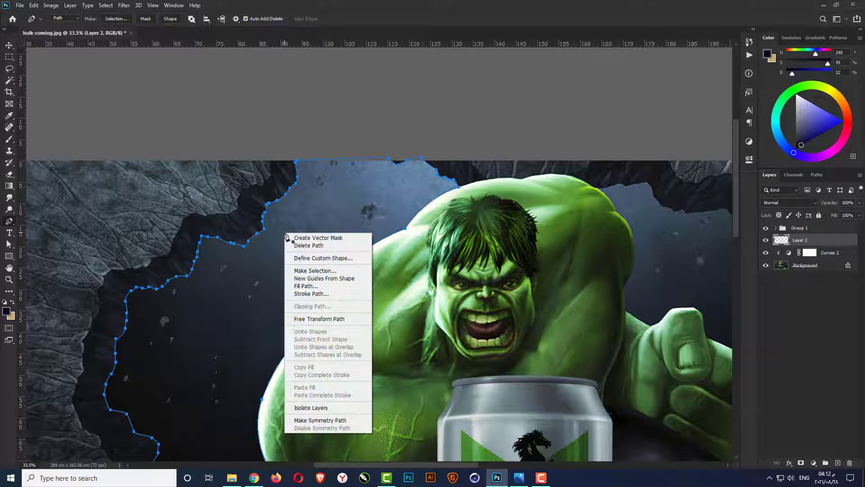
click(314, 271)
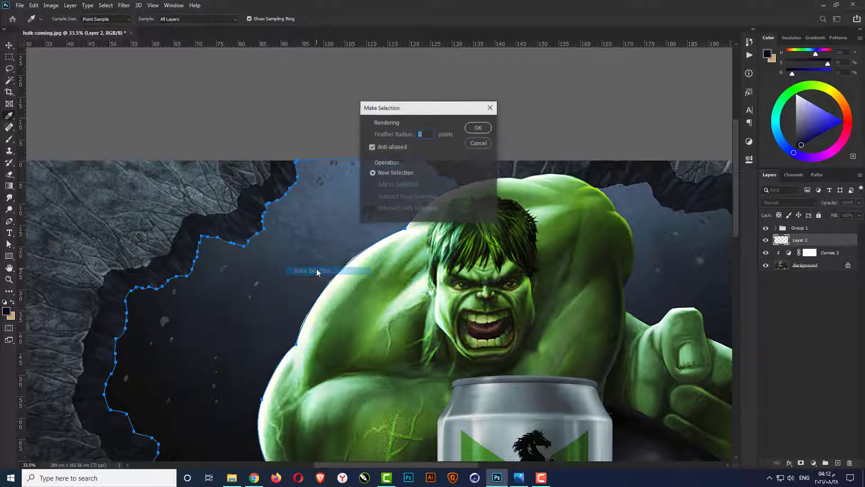
click(481, 130)
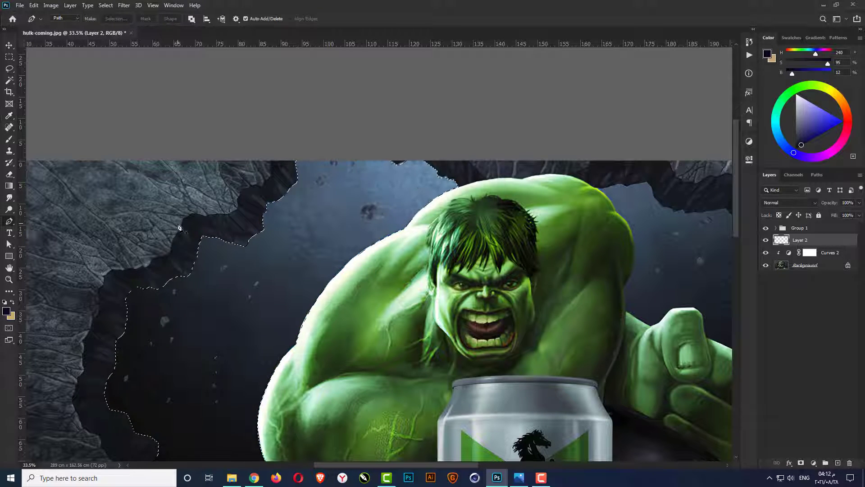
Set the foreground colour to 000000, fill the selection on Layer 2 with it and deselect.
scroll(177, 221, down, 1)
click(6, 311)
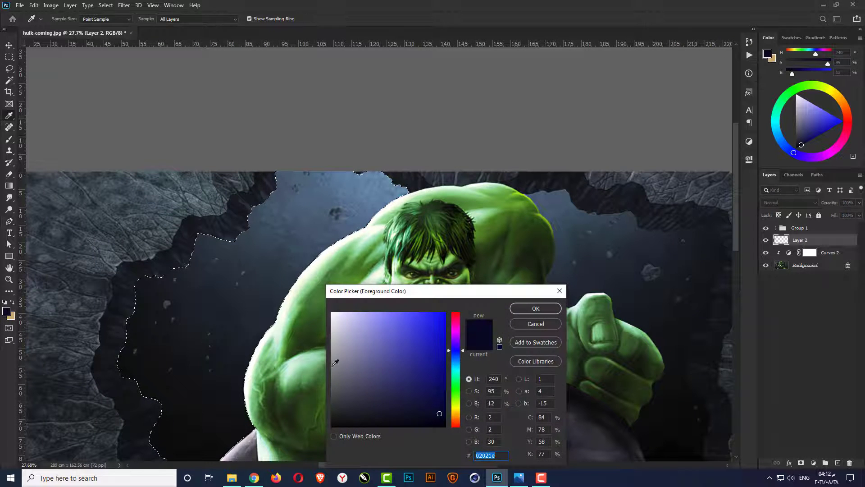
text(000000)
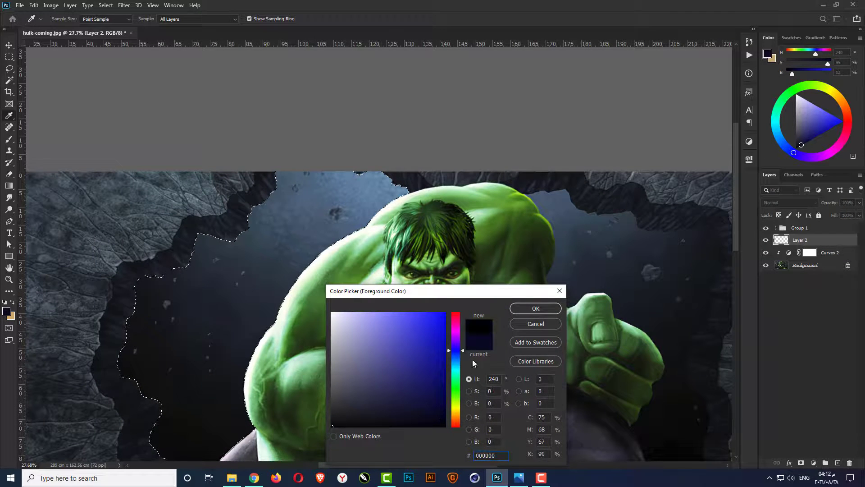
click(536, 308)
key(p)
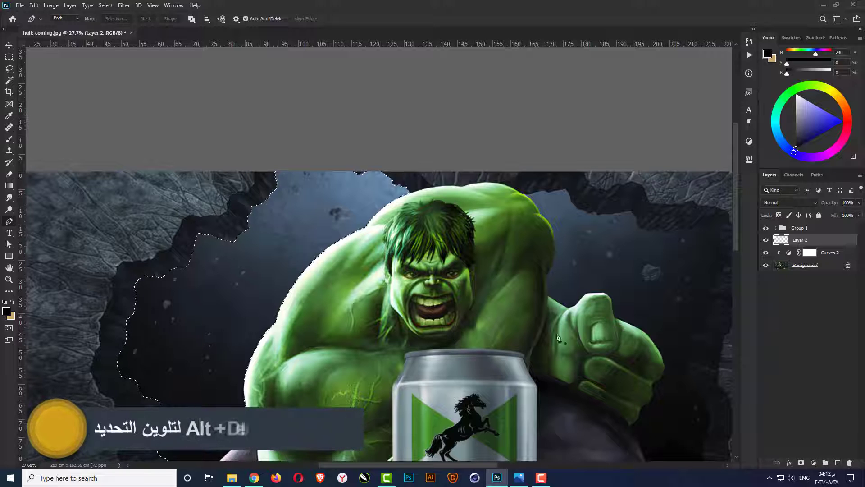
key(alt+Delete)
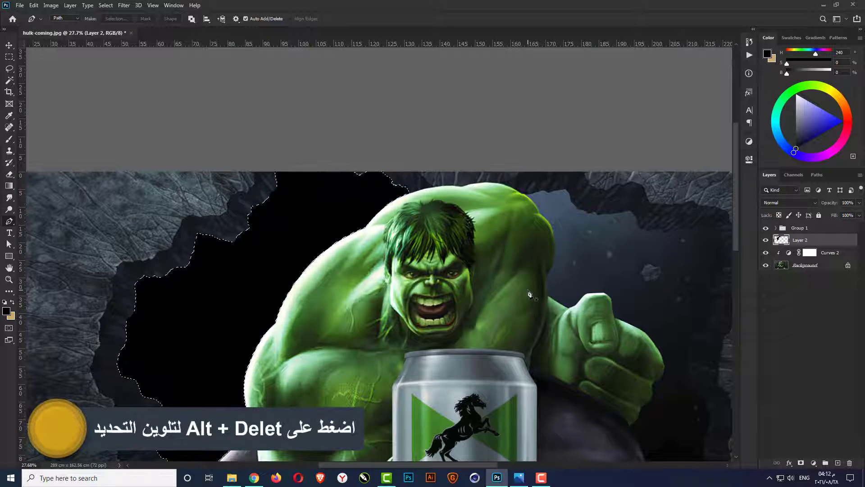
key(ctrl+d)
key(v)
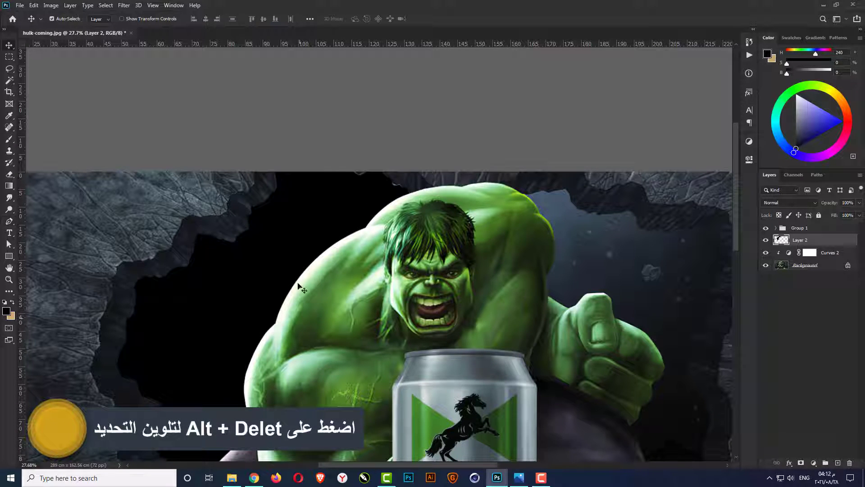
Change the blend mode of Layer 2 to Color Dodge.
key(ctrl+0)
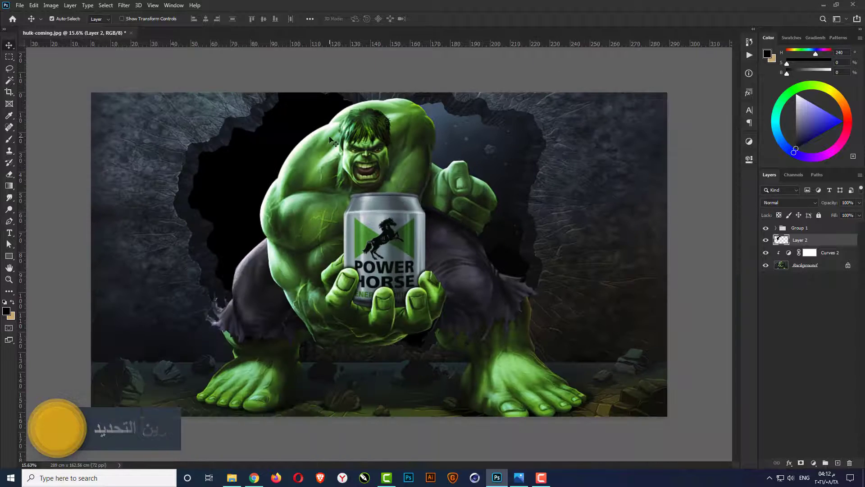
key(ctrl+0)
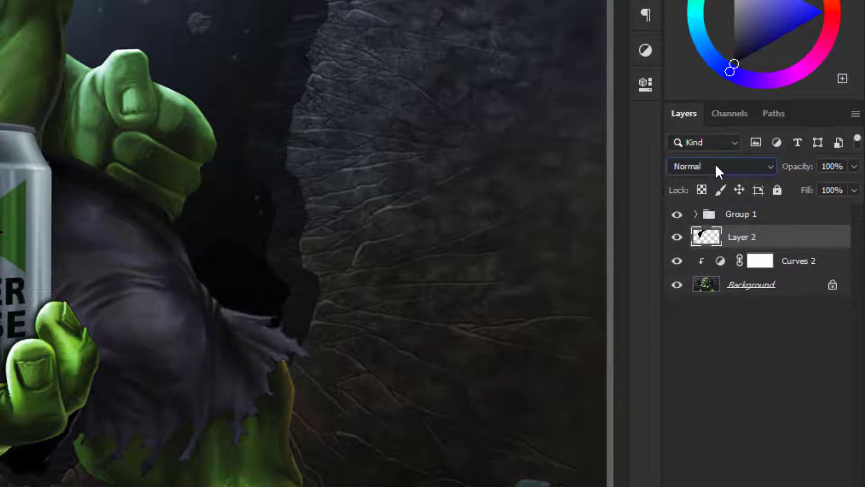
click(716, 167)
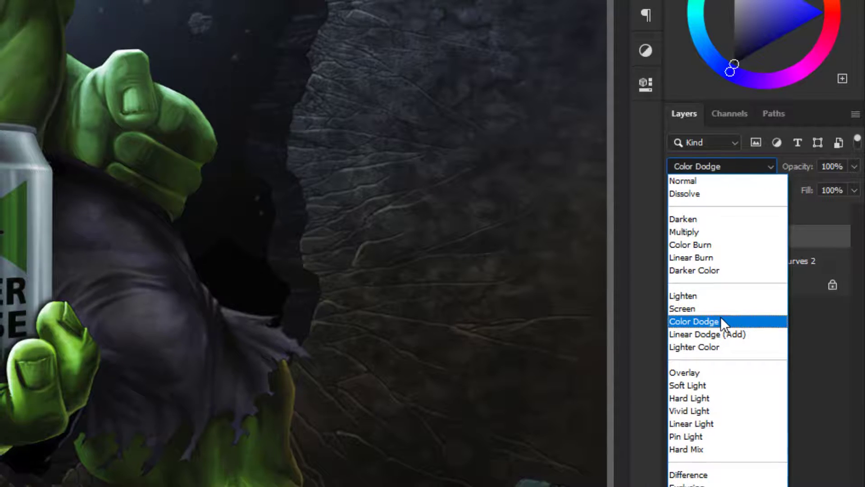
click(721, 319)
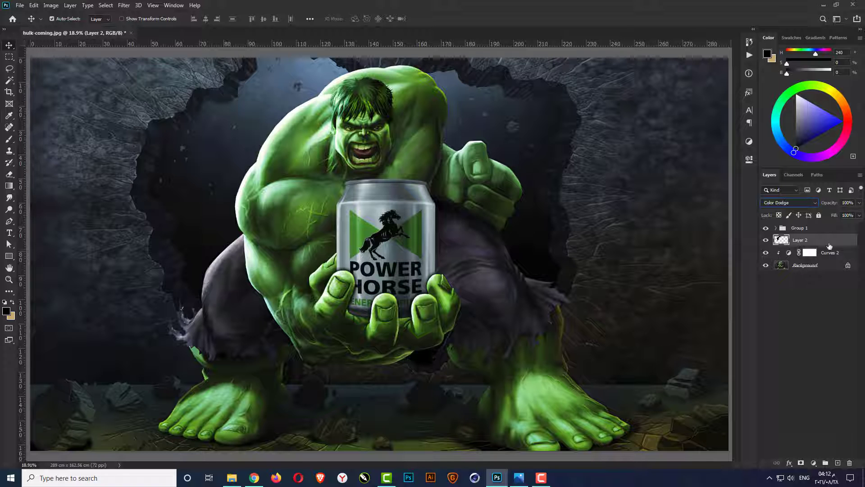
Add a new layer above Layer 2 and clip it to Layer 2.
click(837, 462)
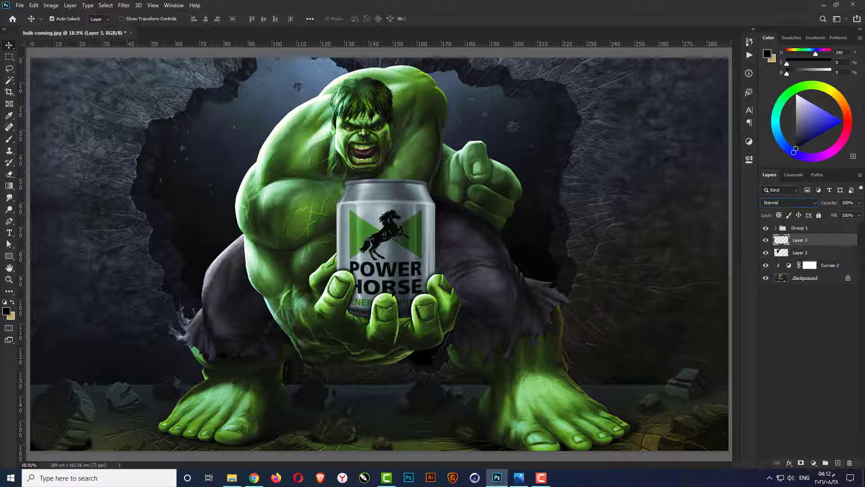
scroll(204, 109, down, 2)
scroll(211, 90, up, 1)
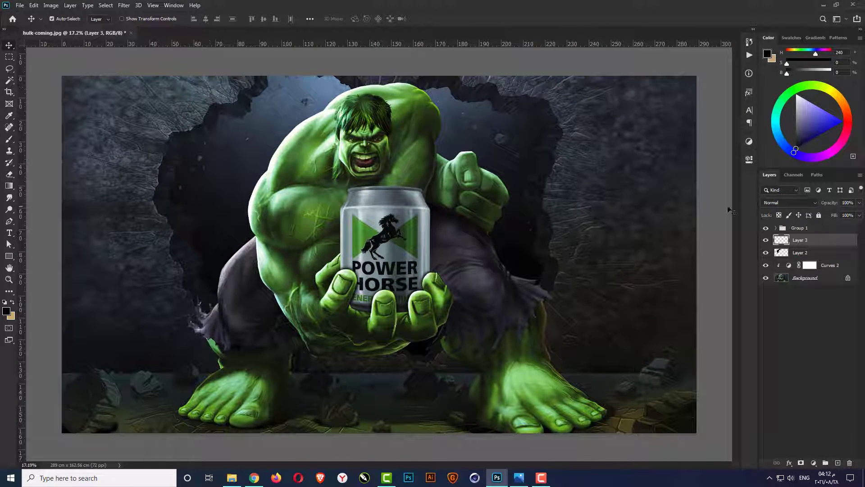
right_click(814, 244)
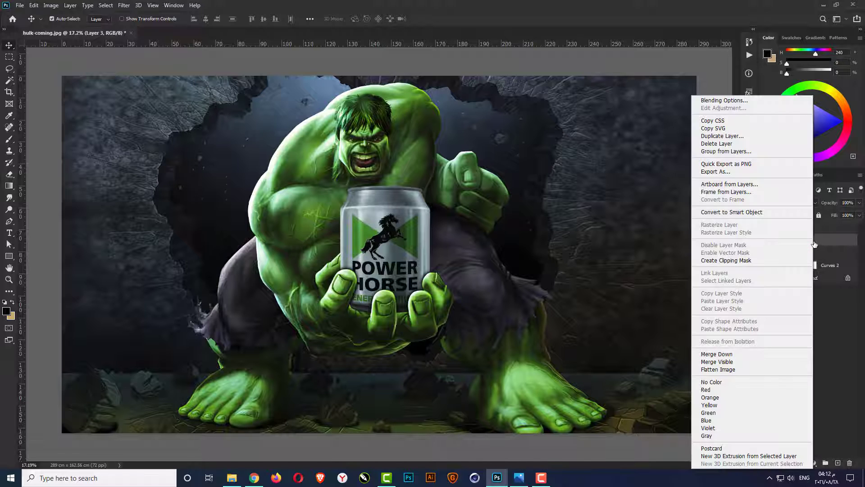
click(722, 259)
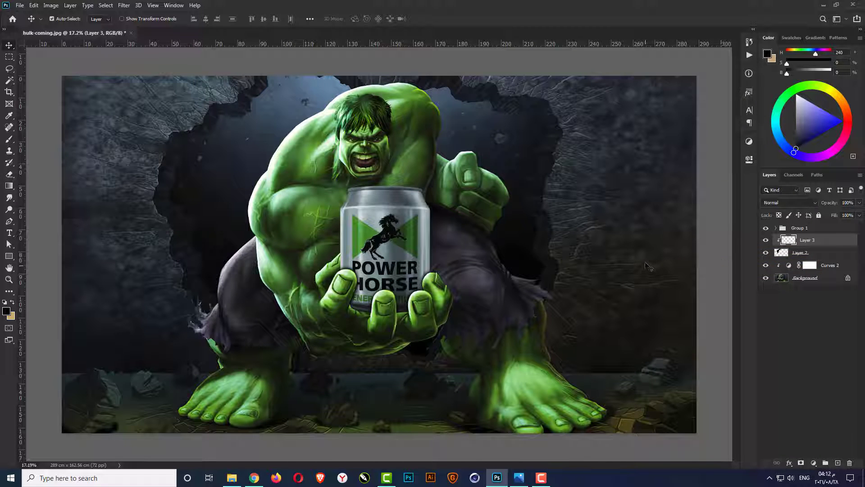
Activate the Brush tool with the lightning brush labelled 229 and set its size to 3500 px.
click(9, 139)
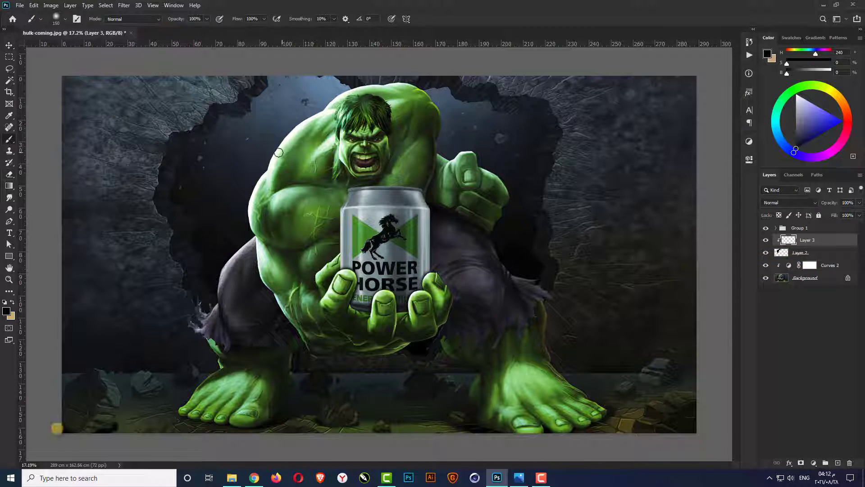
right_click(285, 152)
drag(626, 217, 634, 396)
click(300, 344)
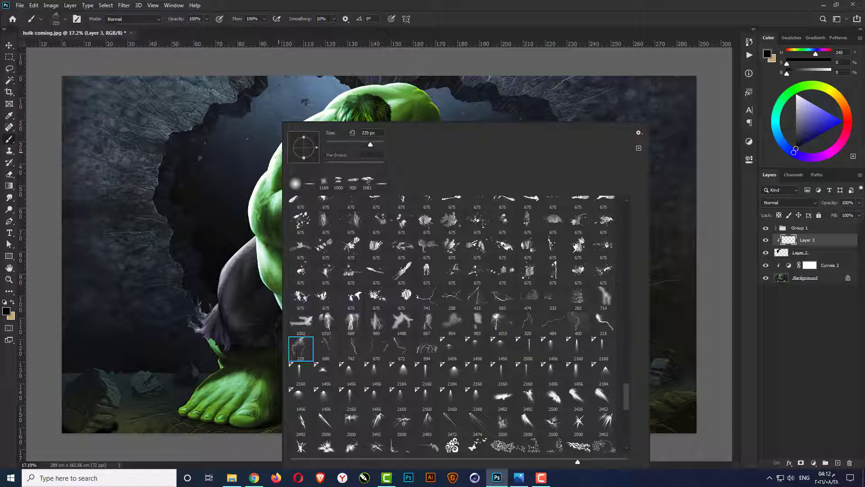
double_click(365, 133)
text(1200)
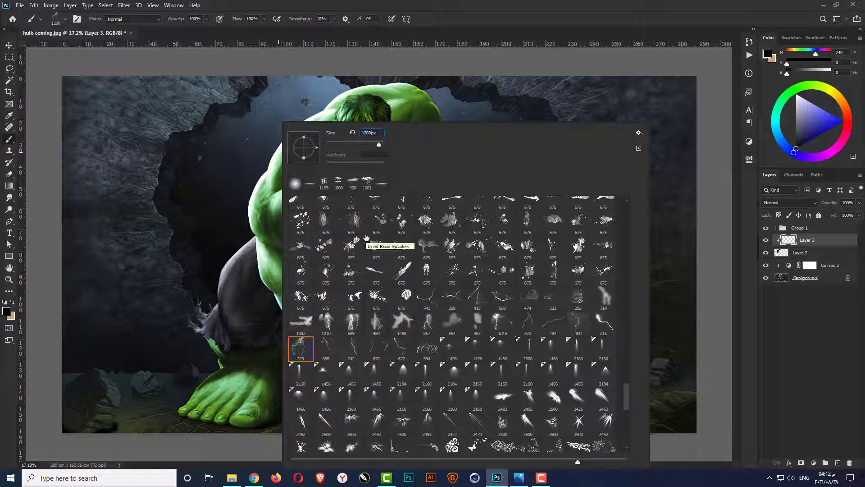
text(250)
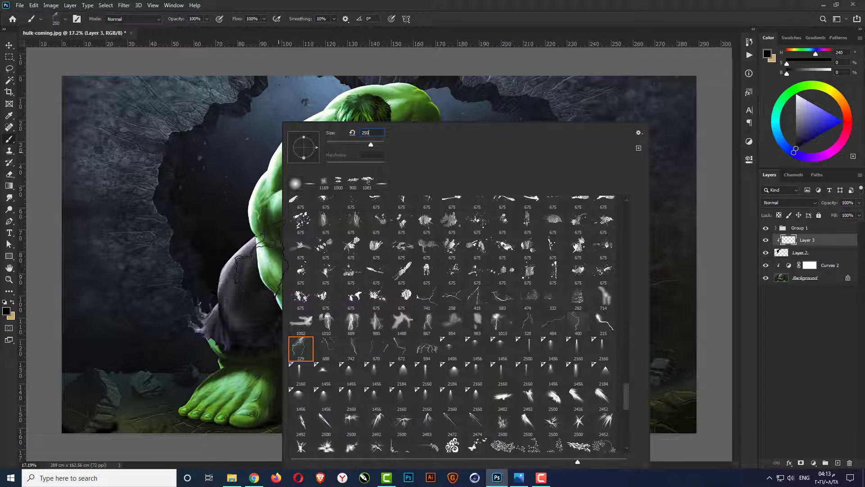
text(03500)
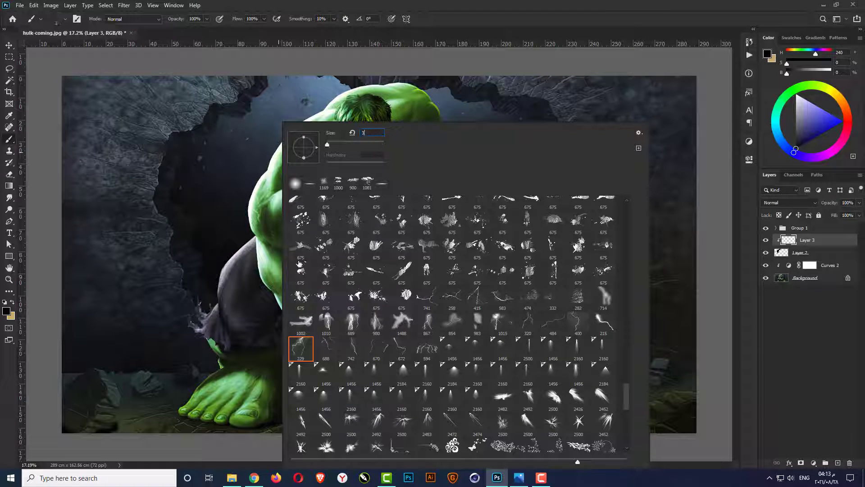
key(Return)
Make white the foreground colour and stamp lightning on Layer 3 in the wall opening beside Hulk's head.
scroll(331, 306, down, 1)
scroll(333, 306, down, 1)
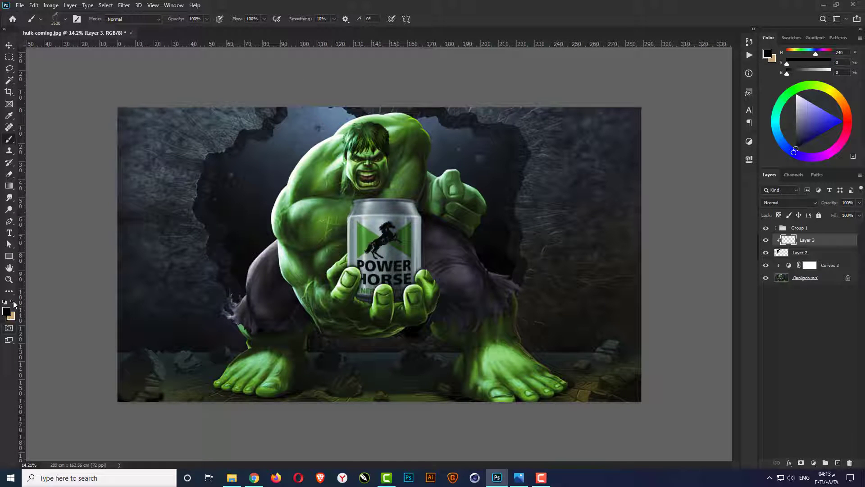
click(12, 316)
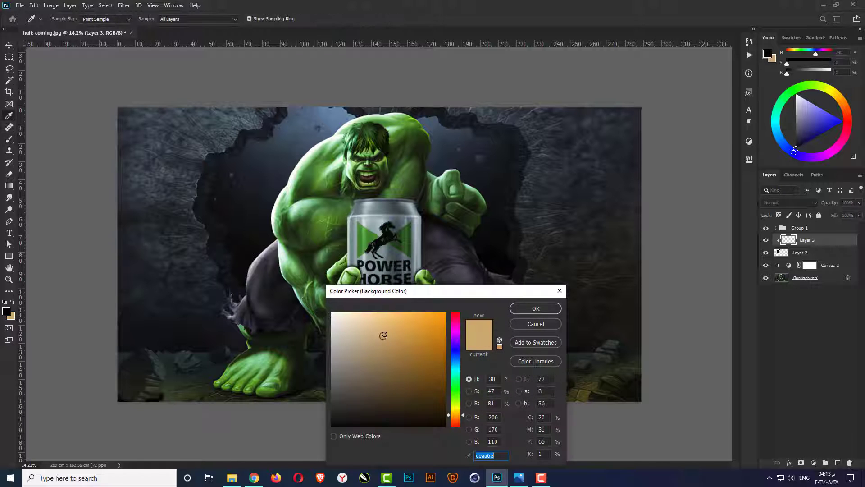
click(537, 309)
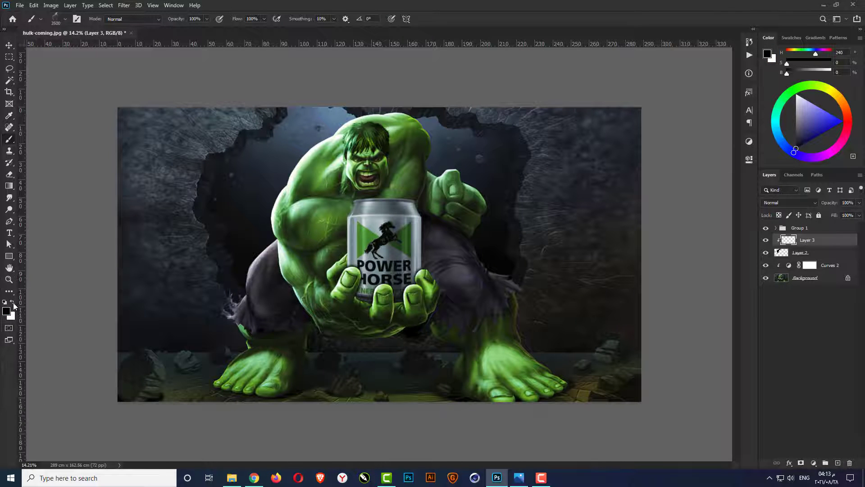
key(x)
click(288, 130)
scroll(236, 321, down, 1)
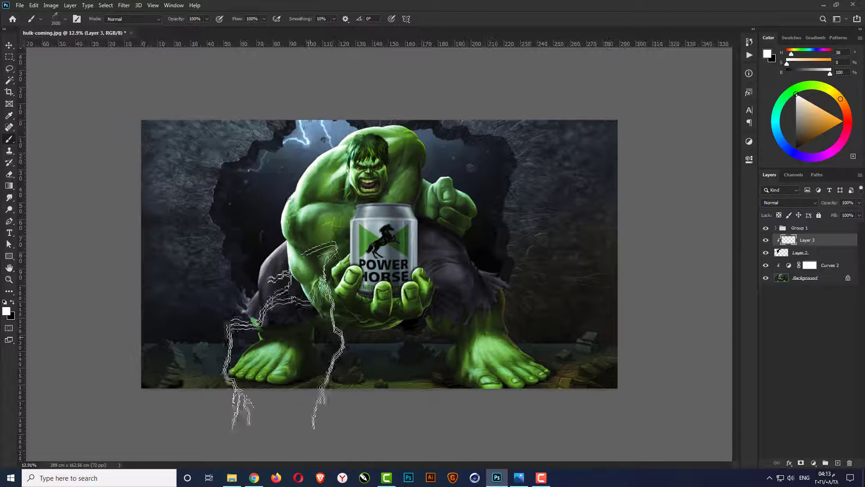
Choose the lightning brush labelled 688 at 3000 px and stamp another bolt in the opening beside Hulk's shoulder.
right_click(288, 288)
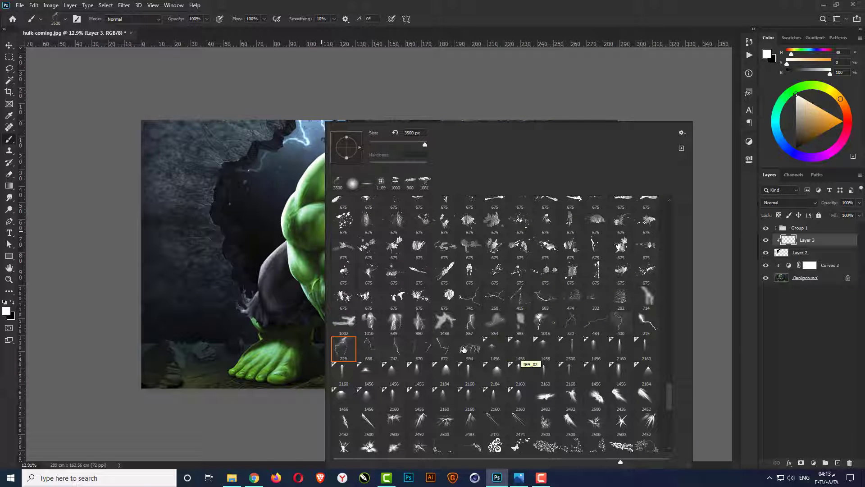
click(369, 347)
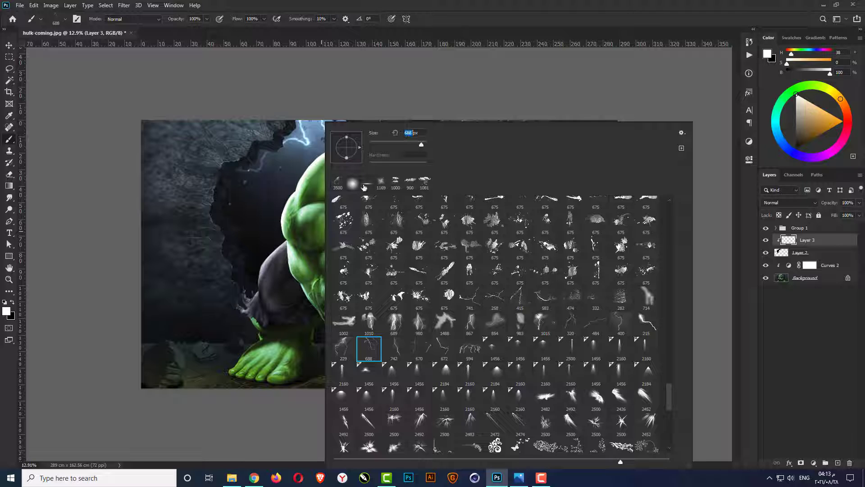
text(3000)
key(Return)
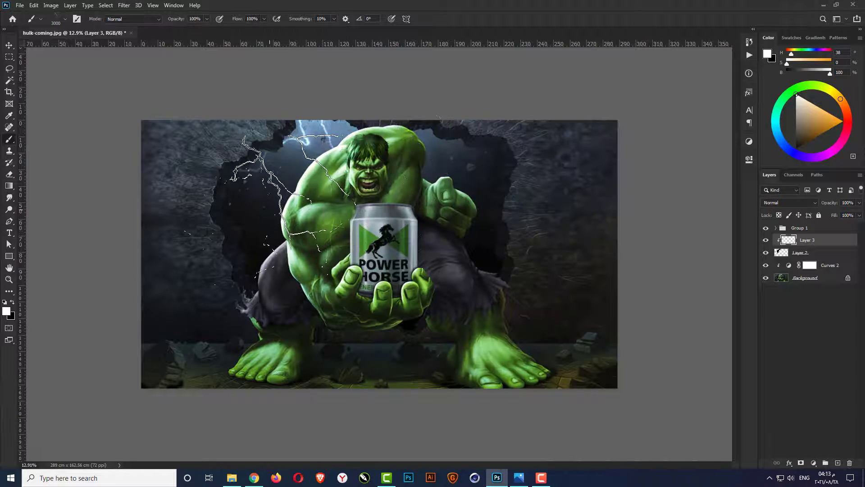
key(ctrl+plus)
Stamp a lightning burst near the outer edge of the opening with the brush labelled 1015 at 3000 px.
right_click(266, 126)
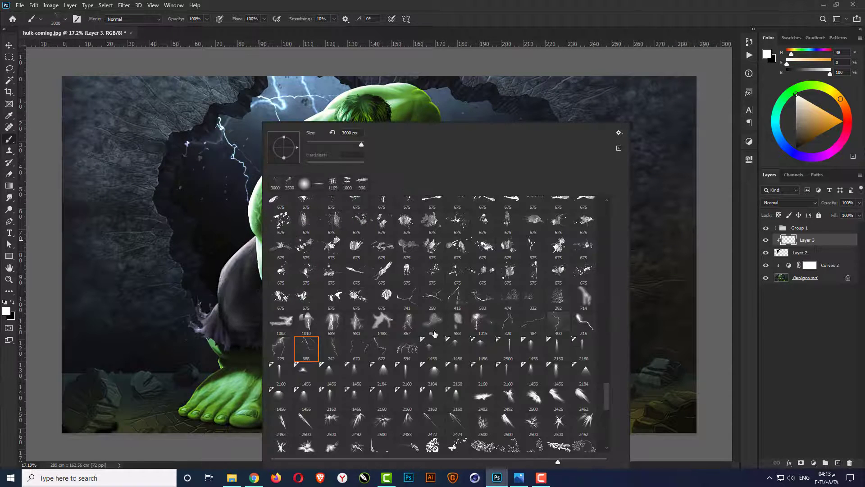
click(481, 323)
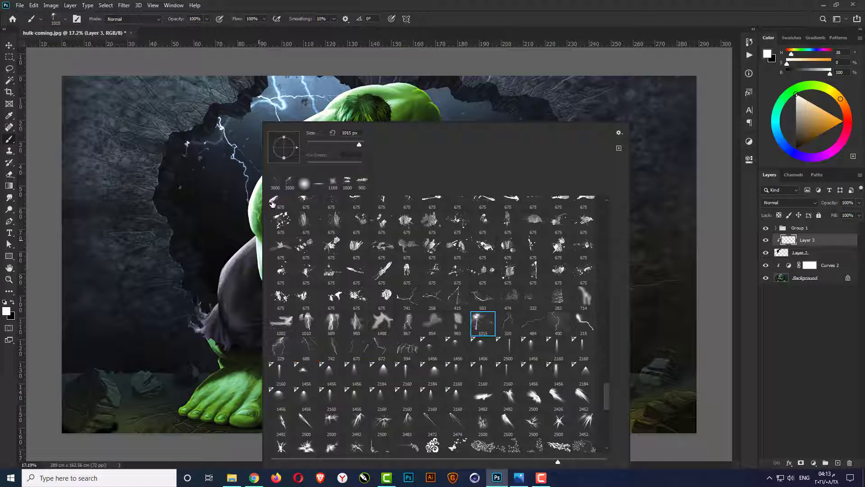
text(3000)
key(Return)
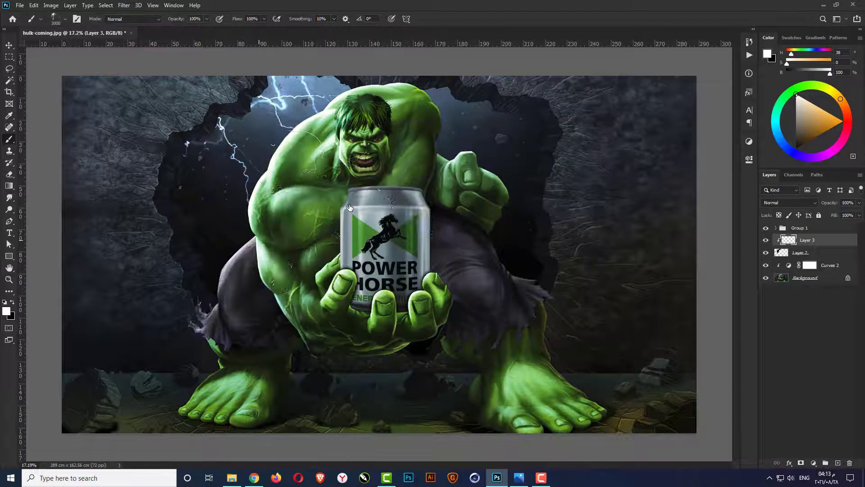
key(ctrl+minus)
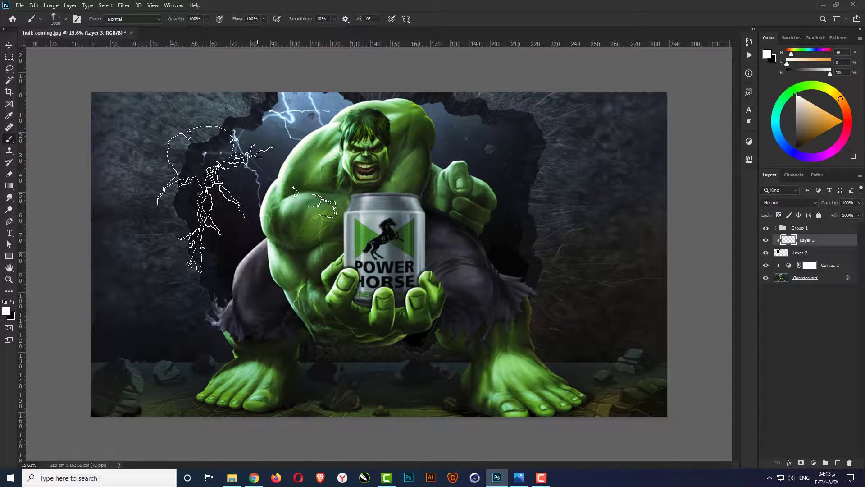
click(255, 215)
key(ctrl+minus)
Add more lightning between the opening's edge and Hulk's shoulder with the brush labelled 320 at 3500 px.
right_click(375, 121)
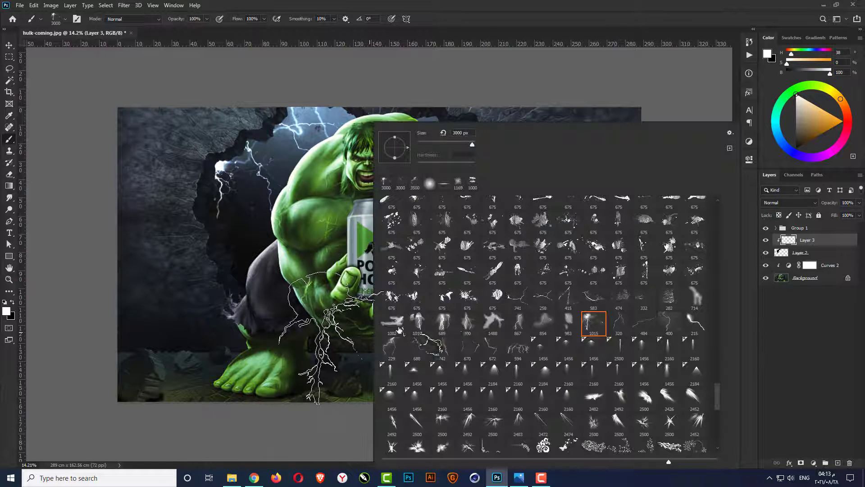
click(621, 322)
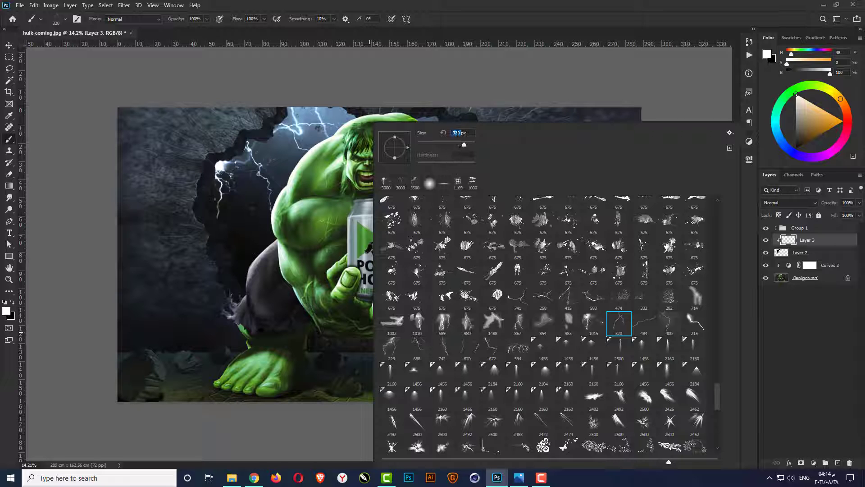
text(0)
key(Return)
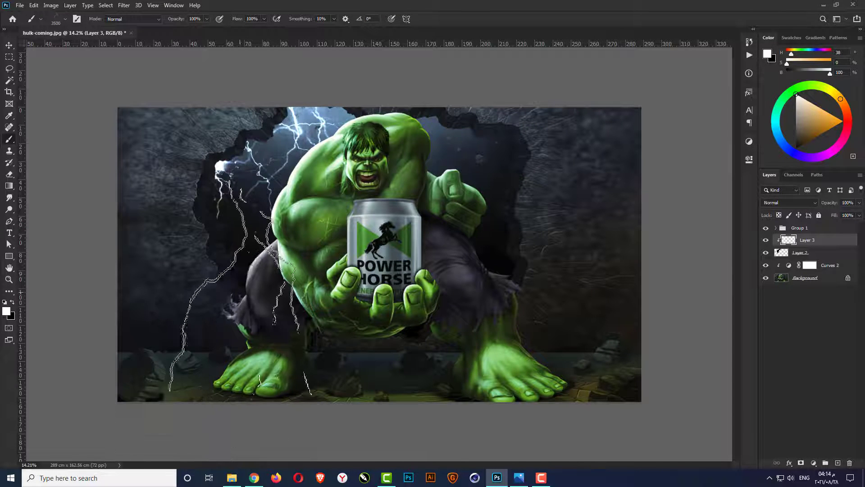
Stamp dense lightning in the opening behind Hulk's shoulder with the brush labelled 867 at 3500 px.
right_click(275, 129)
click(419, 322)
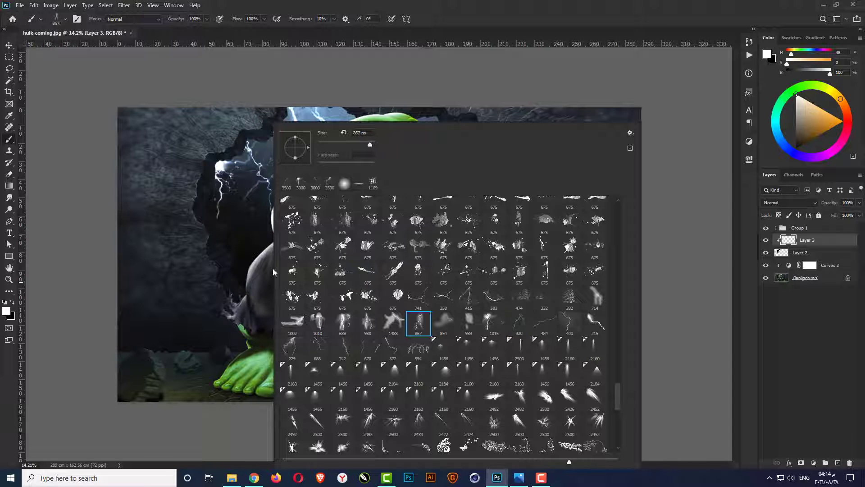
text(3500)
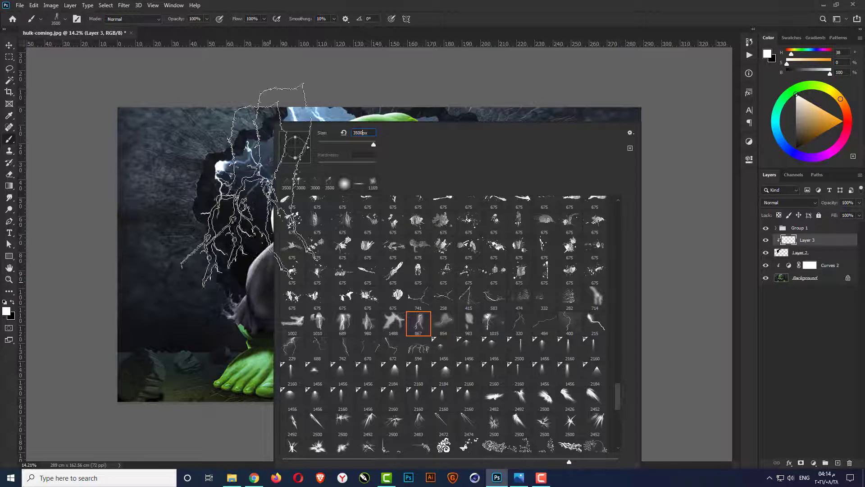
click(356, 79)
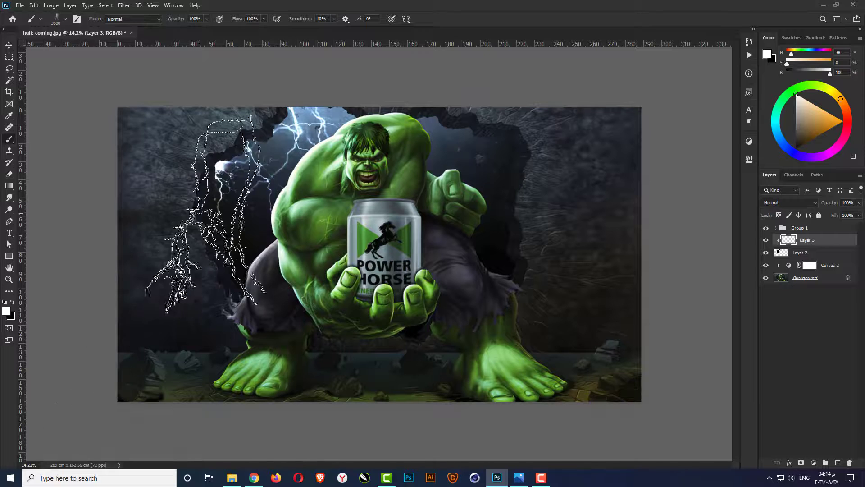
click(255, 190)
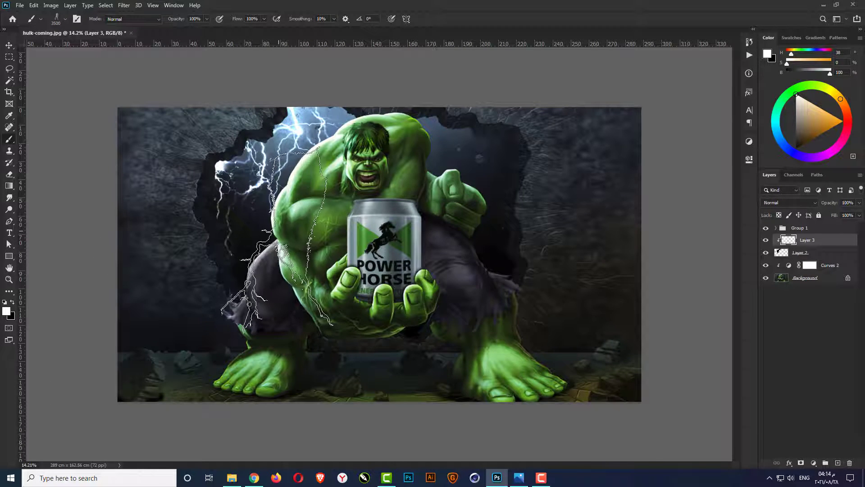
Stamp a small bolt in the lower part of the opening beside Hulk's arm with the brush labelled 741 at 1500 px.
right_click(280, 239)
click(426, 296)
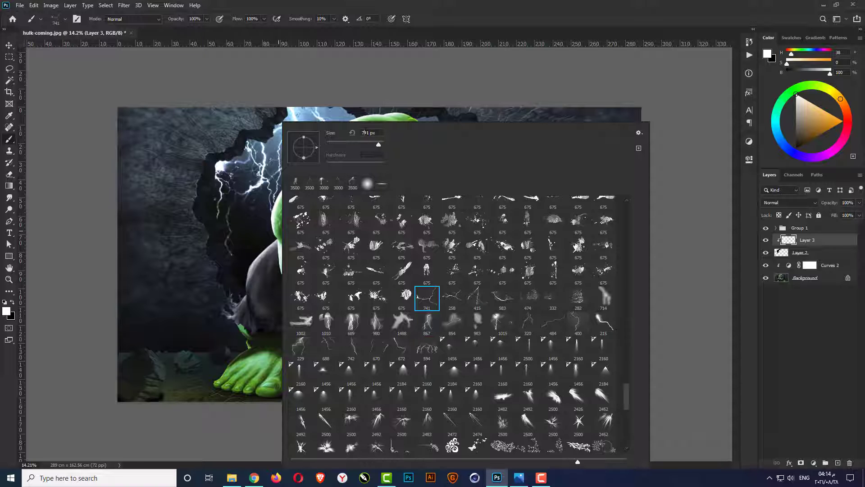
key(Return)
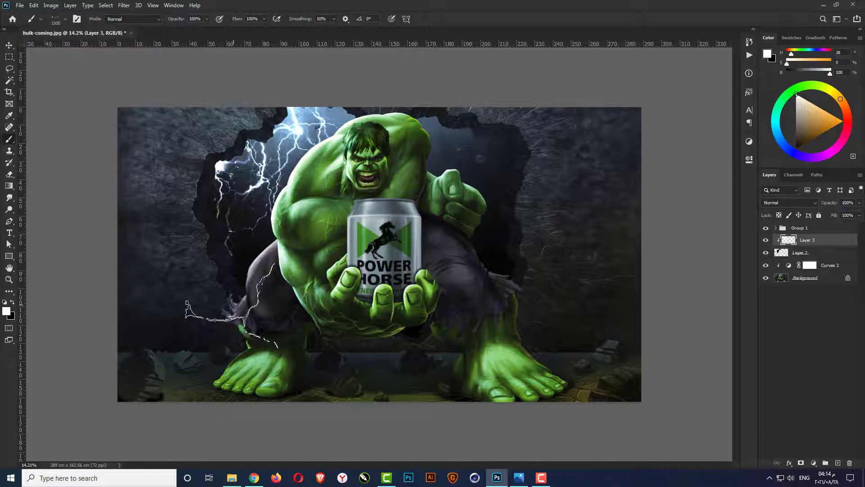
Choose the lightning brush labelled 688 at 2000 px and add a fine bolt low in the opening near its outer edge.
right_click(238, 299)
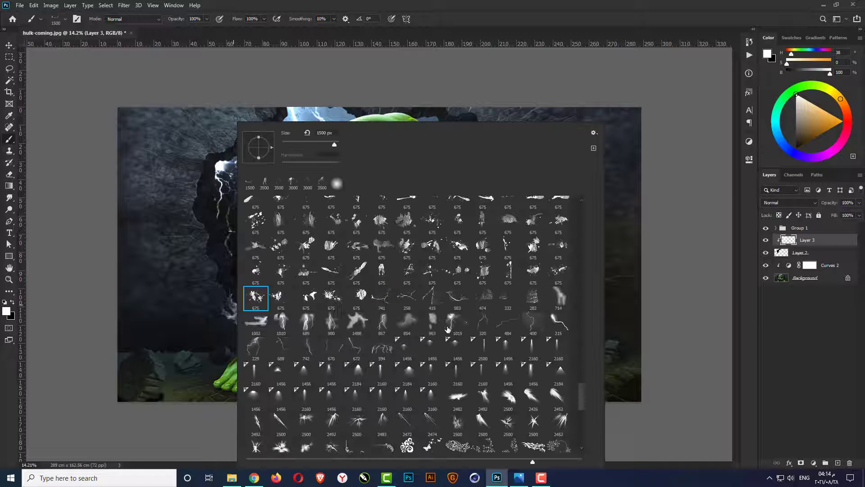
click(281, 346)
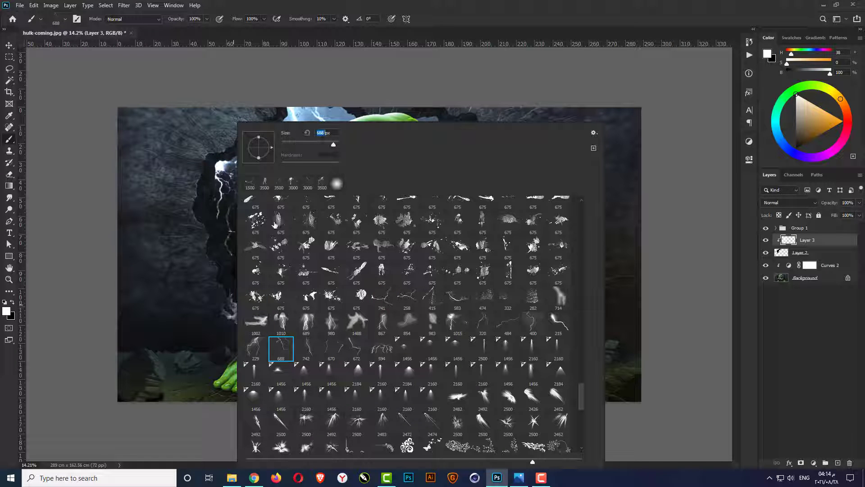
text(2000)
key(Return)
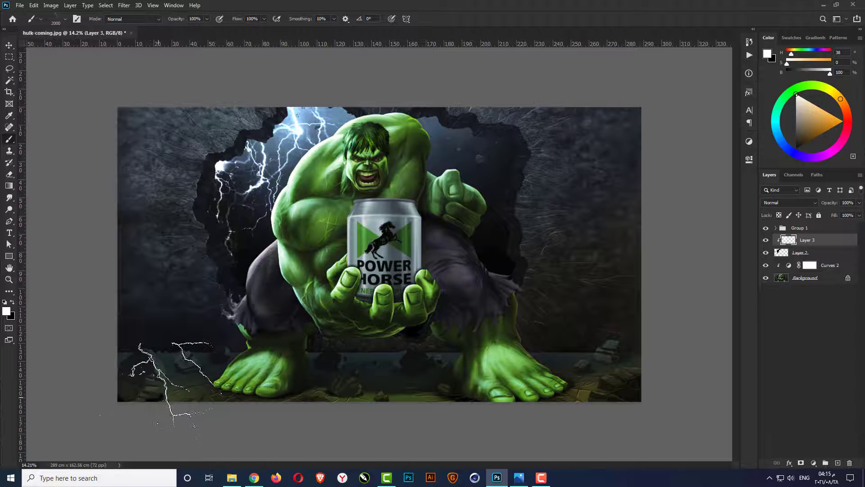
Hide and show Layer 2 again to compare the background with and without the lightning.
scroll(541, 270, up, 1)
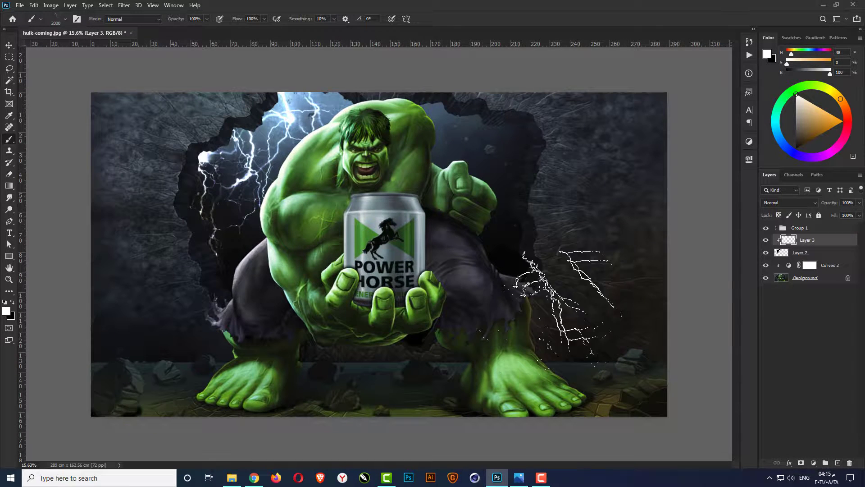
click(766, 254)
click(766, 253)
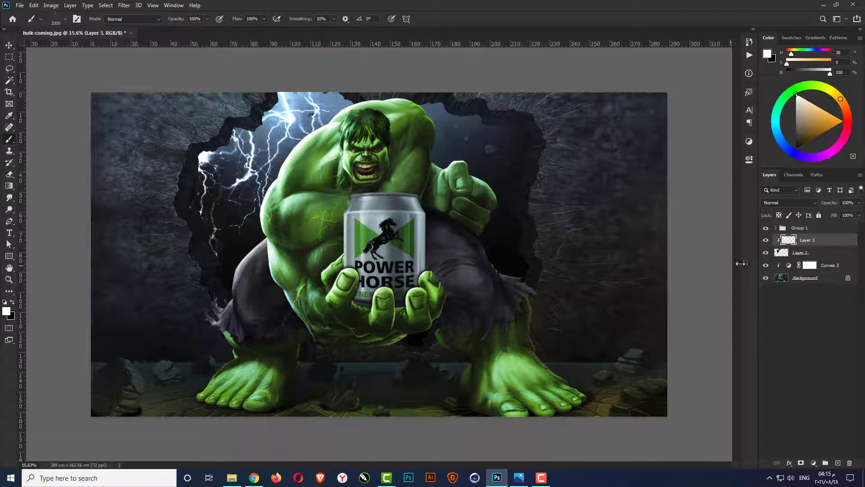
Add a new layer above Curves 2 and begin a Pen path down Hulk's shoulder and upper arm where they border the dark opening.
click(830, 266)
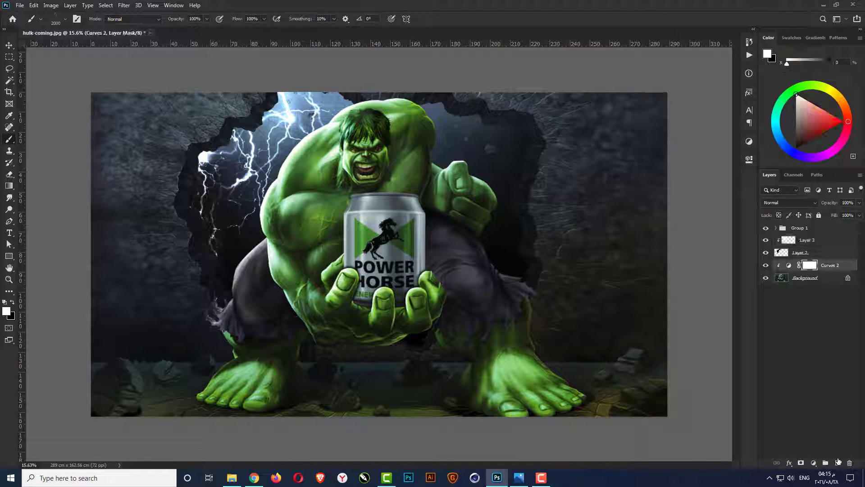
click(838, 463)
click(8, 223)
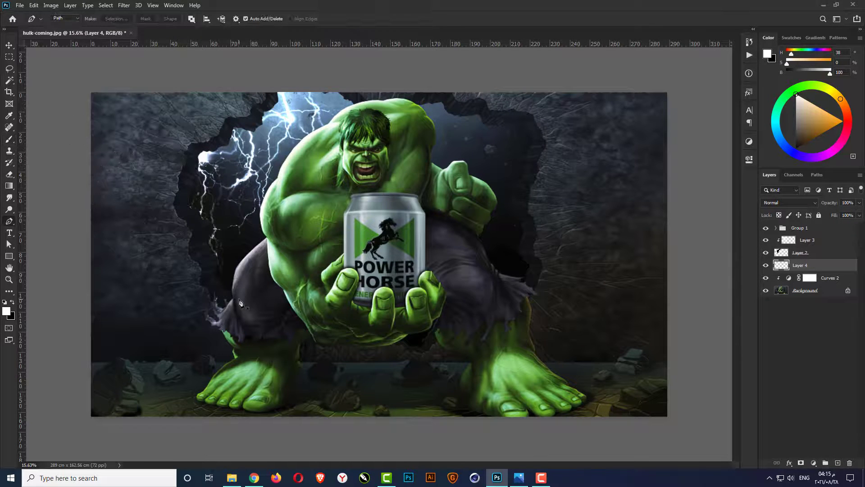
scroll(458, 93, up, 10)
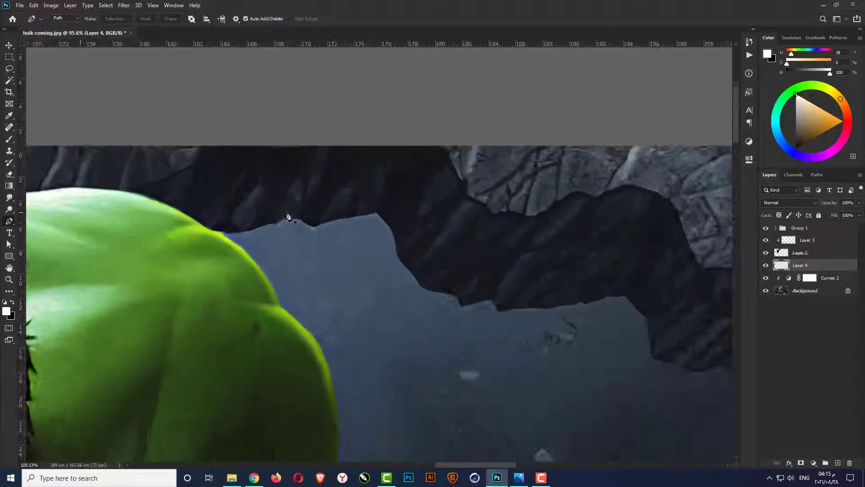
scroll(288, 217, up, 2)
click(201, 241)
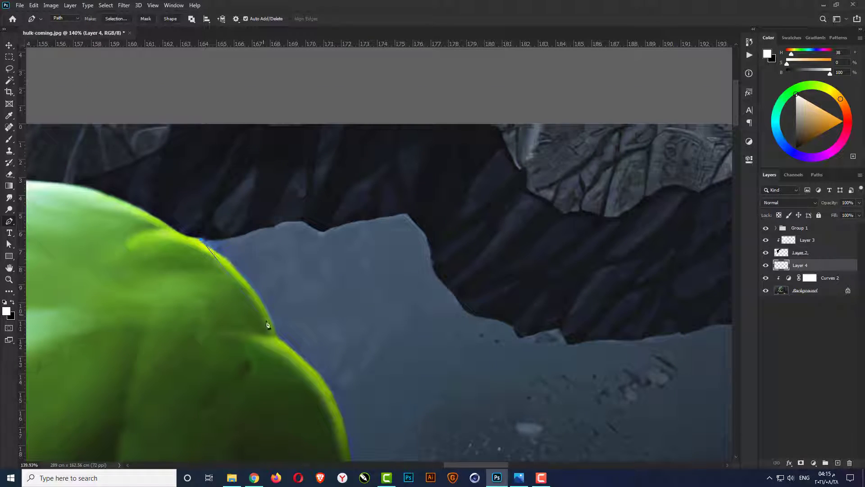
drag(284, 352, 279, 193)
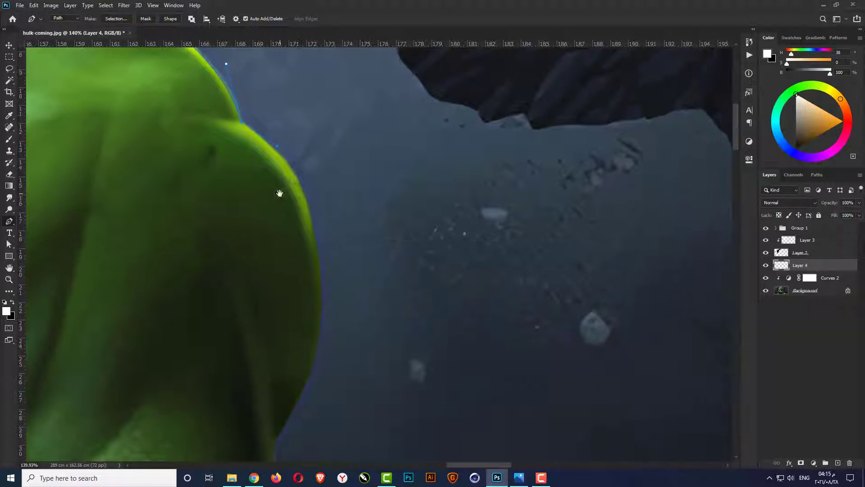
drag(315, 244, 364, 188)
drag(318, 324, 302, 366)
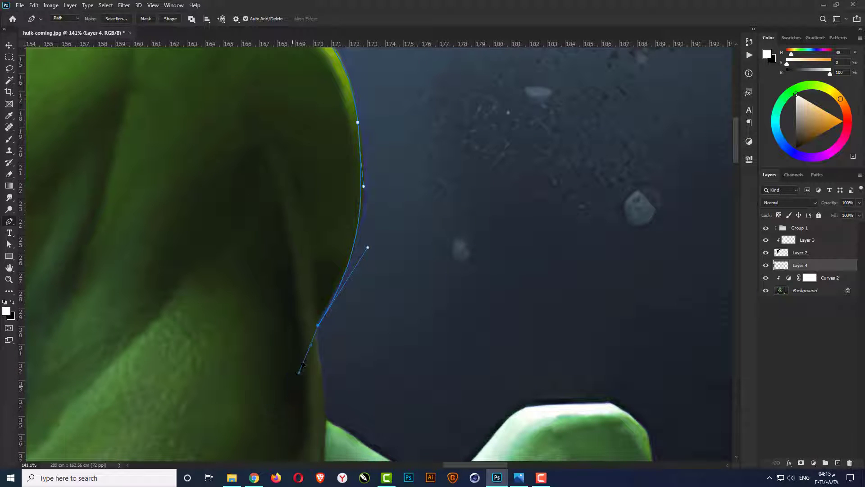
Continue the path from the base of the upper arm along the back of the raised hand to the foot of the thumb.
scroll(321, 354, down, 5)
scroll(342, 347, up, 5)
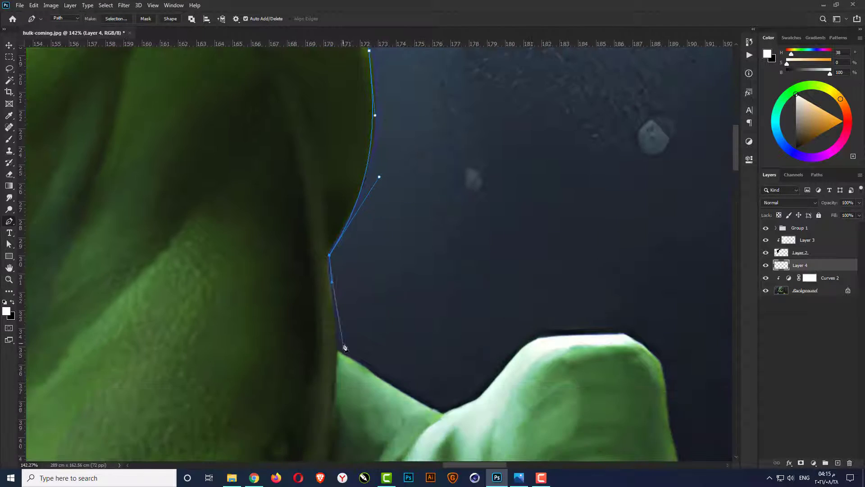
drag(337, 348, 333, 369)
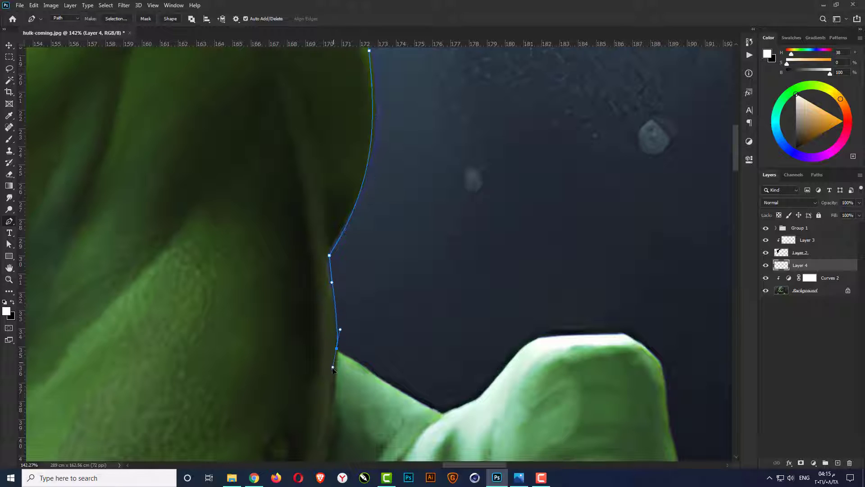
click(361, 363)
drag(442, 414, 466, 424)
click(479, 398)
Trace the path over the tip of the raised thumb and down its outer side to the adjoining knuckle.
scroll(515, 393, right, 5)
scroll(515, 392, down, 3)
drag(341, 243, 365, 241)
drag(418, 239, 426, 244)
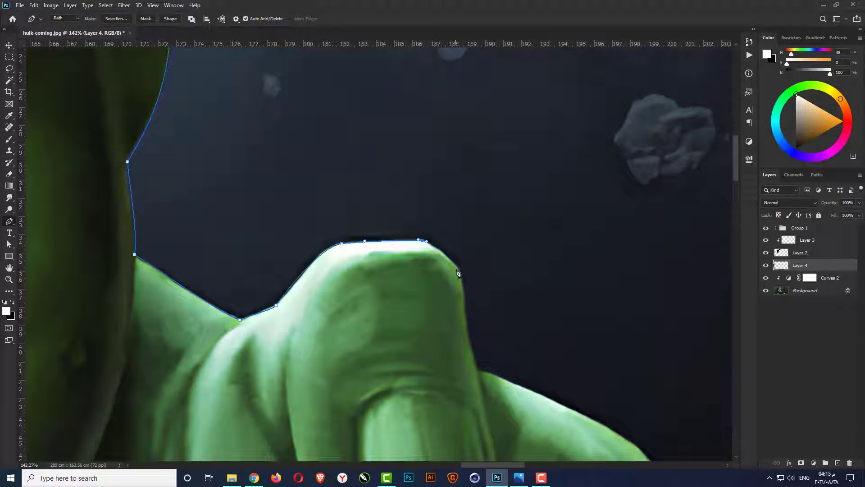
drag(464, 280, 465, 283)
drag(478, 369, 328, 168)
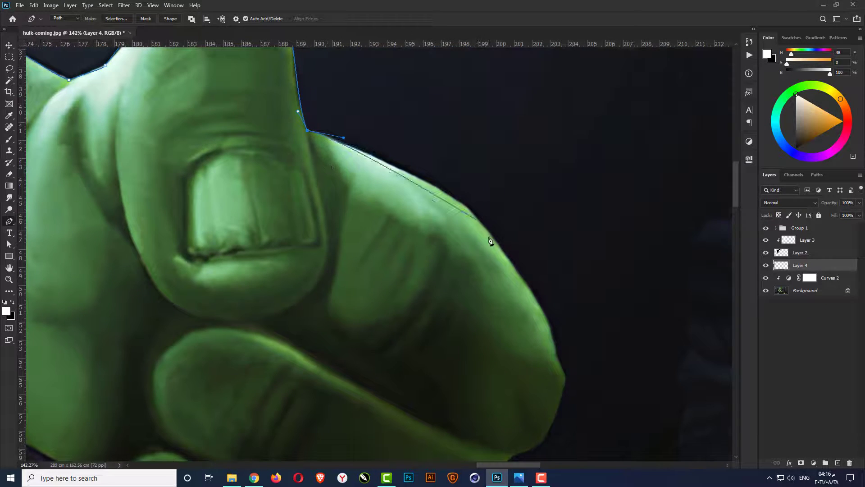
Carry the path around the outer contour of the curled fingers down to where the fist meets the trousers.
drag(495, 239, 531, 295)
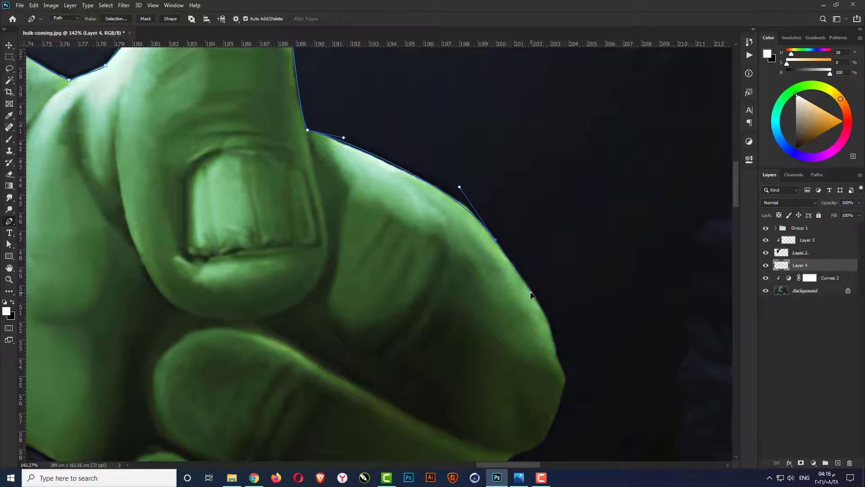
drag(481, 312, 421, 177)
drag(505, 239, 500, 273)
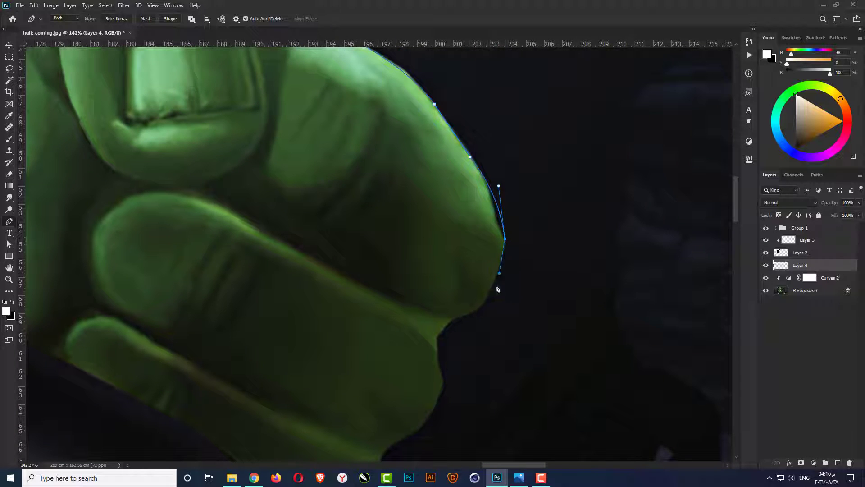
drag(474, 312, 457, 319)
drag(436, 367, 402, 276)
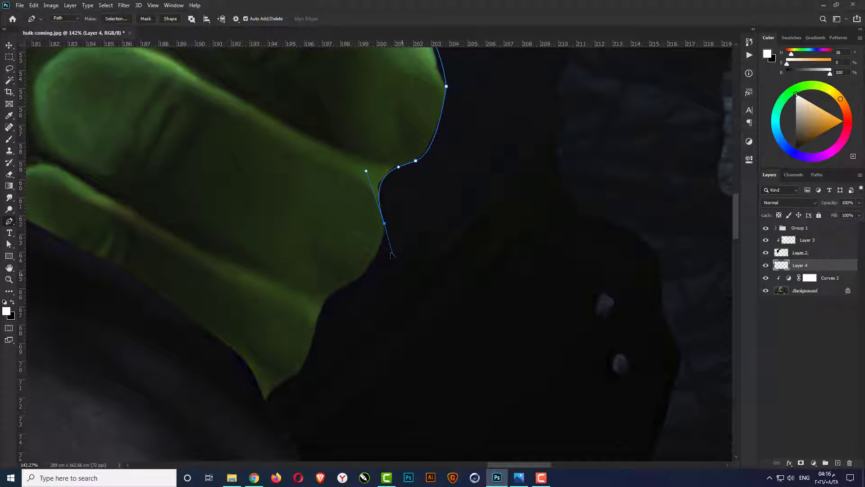
drag(346, 285, 324, 296)
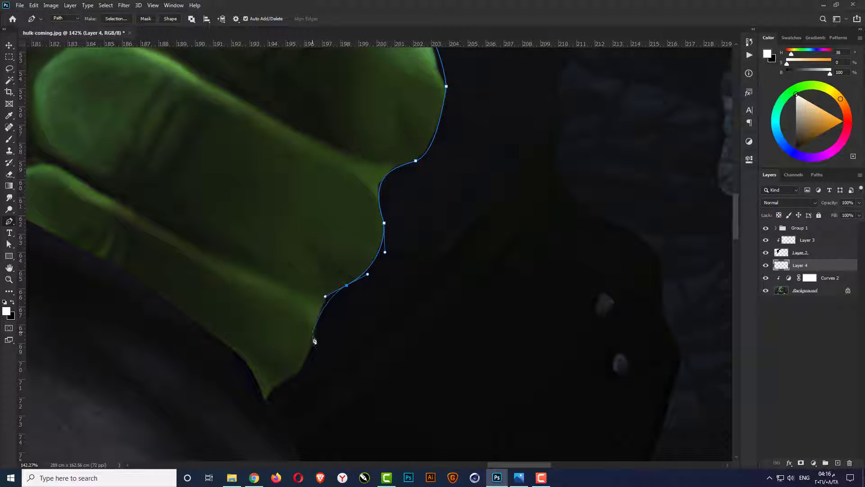
drag(313, 339, 310, 359)
drag(278, 384, 197, 124)
Trace the upper edge of the trousers from below the fist to the lower outer corner of the opening.
drag(326, 353, 362, 458)
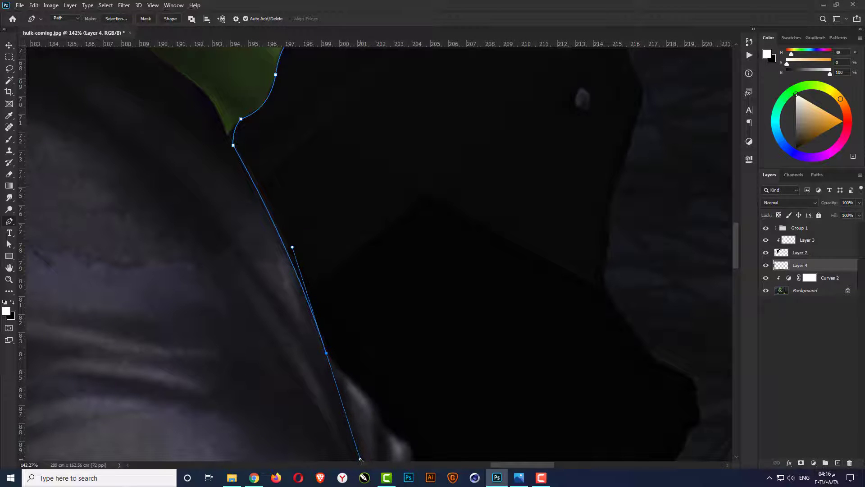
click(356, 380)
drag(382, 416, 255, 241)
drag(318, 266, 344, 291)
drag(569, 312, 567, 275)
Turn the path upward along the inner rock edge from the trousers to the bulge beside the two small stones.
drag(590, 247, 592, 242)
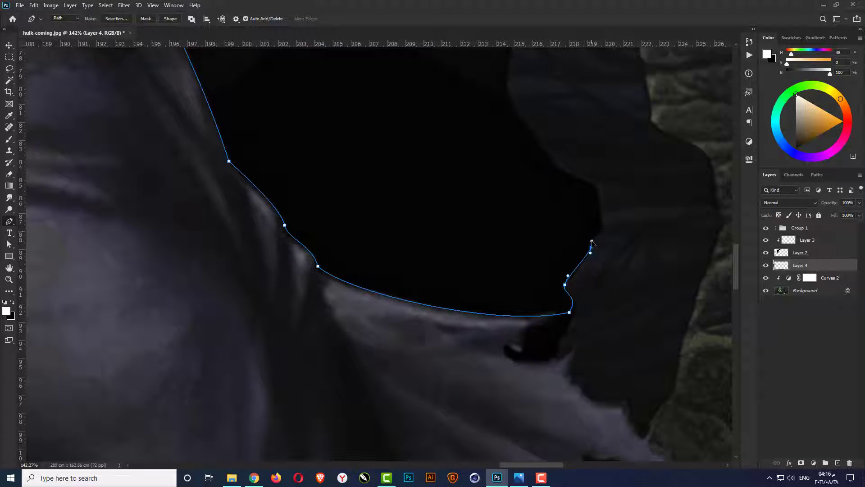
click(598, 188)
drag(543, 148, 543, 136)
drag(508, 164, 383, 392)
drag(384, 300, 387, 266)
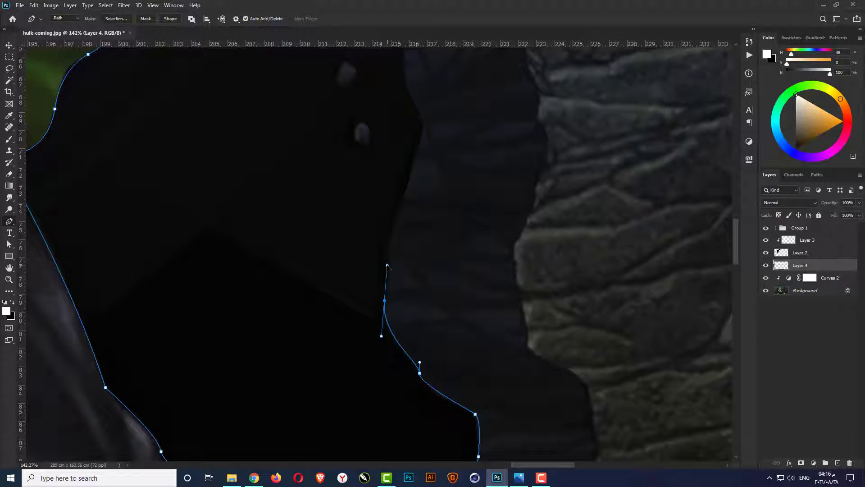
drag(405, 183, 396, 332)
drag(415, 279, 426, 263)
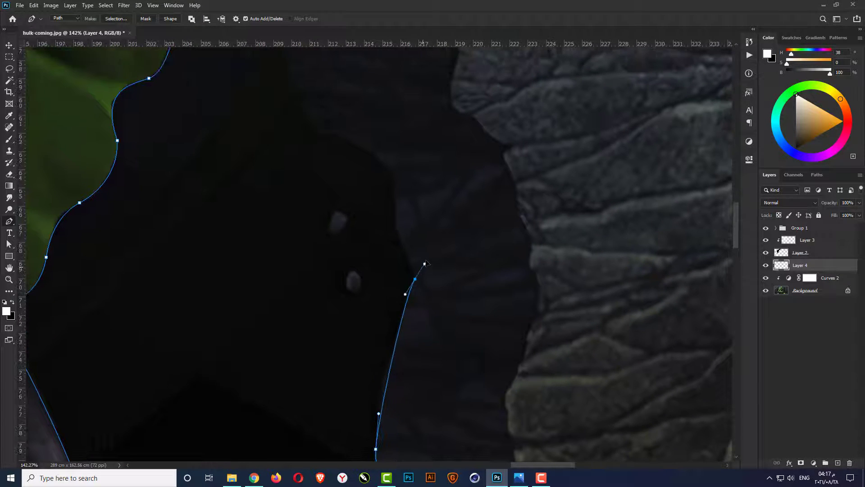
Follow the rock edge with the path around the rounded hollow above the two small stones and up beside the fist.
drag(395, 213, 396, 195)
drag(319, 132, 248, 128)
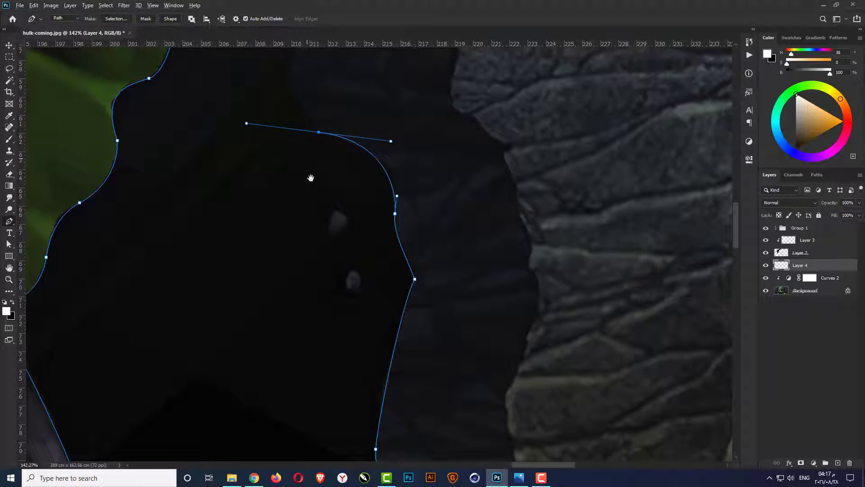
drag(308, 156, 340, 419)
scroll(330, 296, down, 3)
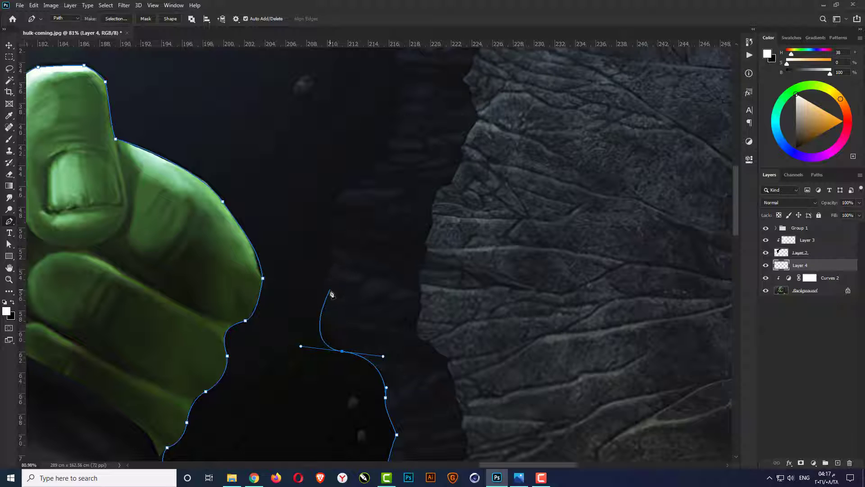
drag(325, 311, 329, 303)
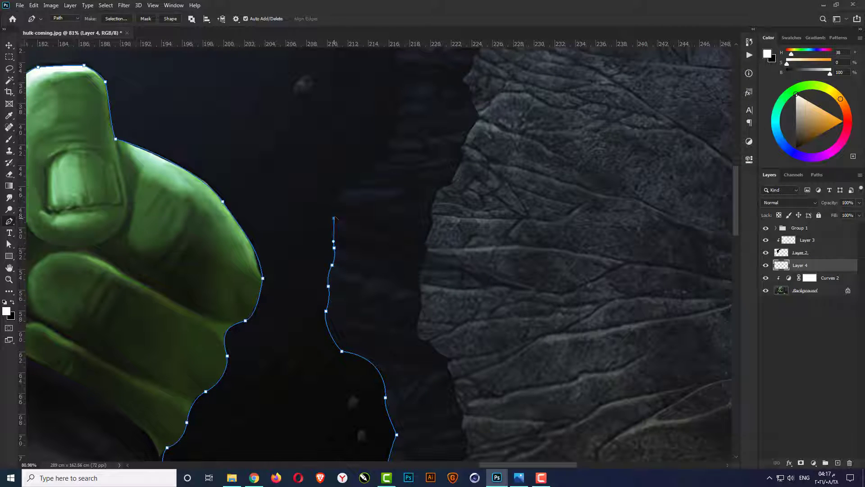
Extend the path up the jagged side wall of the opening to just below its upper outer corner.
drag(359, 194, 380, 412)
drag(413, 360, 420, 347)
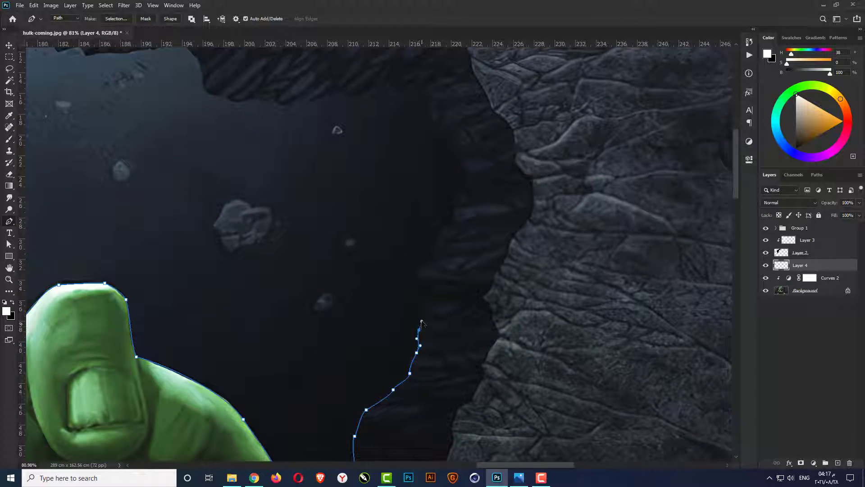
drag(418, 267, 437, 338)
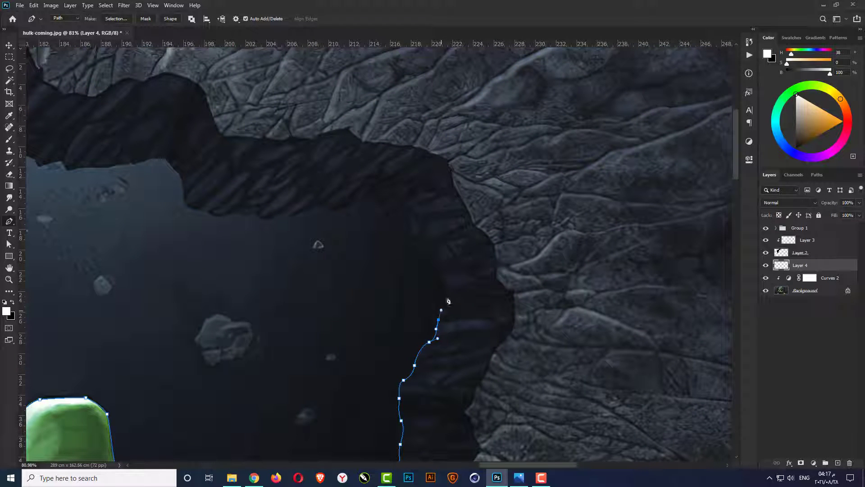
drag(448, 294, 445, 284)
scroll(396, 220, up, 3)
Trace around the opening's upper outer corner and back along its ceiling to the foot of the first deep notch.
drag(412, 226, 346, 178)
drag(282, 205, 247, 200)
drag(198, 212, 204, 203)
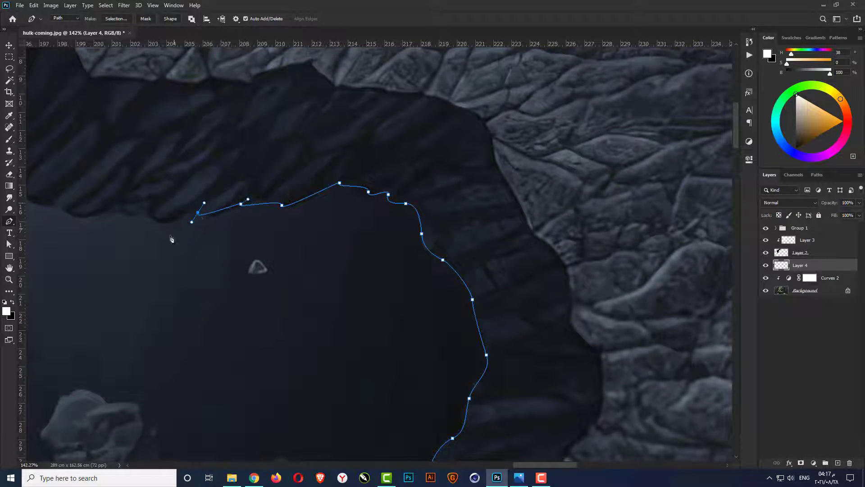
drag(167, 237, 437, 321)
drag(379, 324, 342, 315)
drag(300, 297, 300, 276)
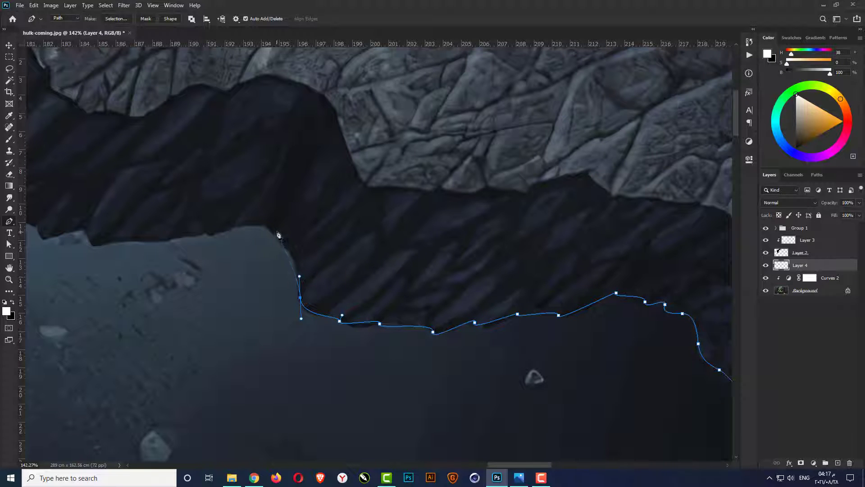
Continue the path along the ceiling's rock edge through the first notch and up the side of the recess nearest Hulk's shoulder.
drag(269, 226, 253, 221)
drag(200, 240, 176, 249)
drag(145, 274, 462, 366)
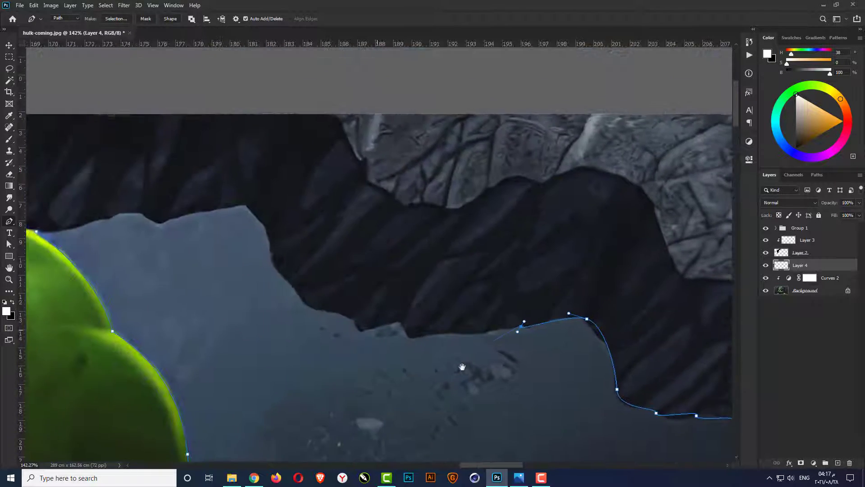
drag(433, 336, 418, 332)
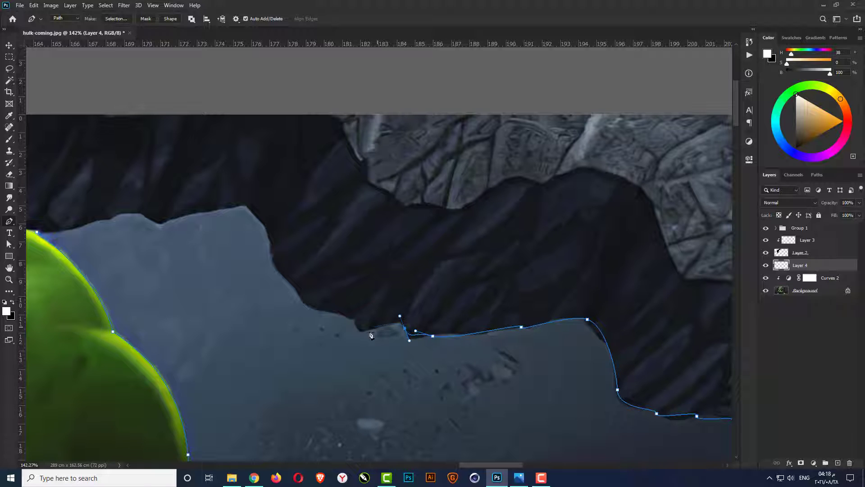
drag(360, 330, 351, 318)
click(295, 290)
drag(273, 261, 273, 254)
Trace the top of the last recess and close the path at its starting point on Hulk's shoulder.
drag(214, 272, 352, 437)
click(404, 403)
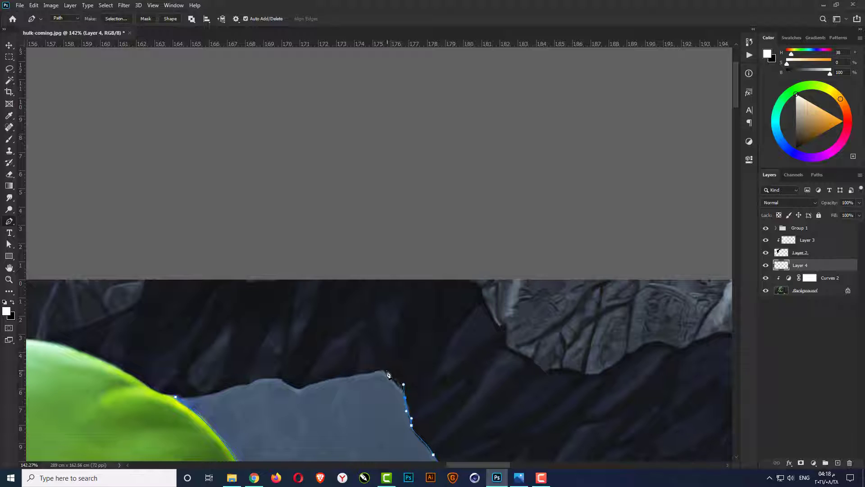
drag(385, 371, 378, 370)
drag(179, 400, 167, 395)
Convert the closed path to a selection, fill it with black on Layer 4, and deselect.
drag(312, 430, 234, 167)
right_click(410, 293)
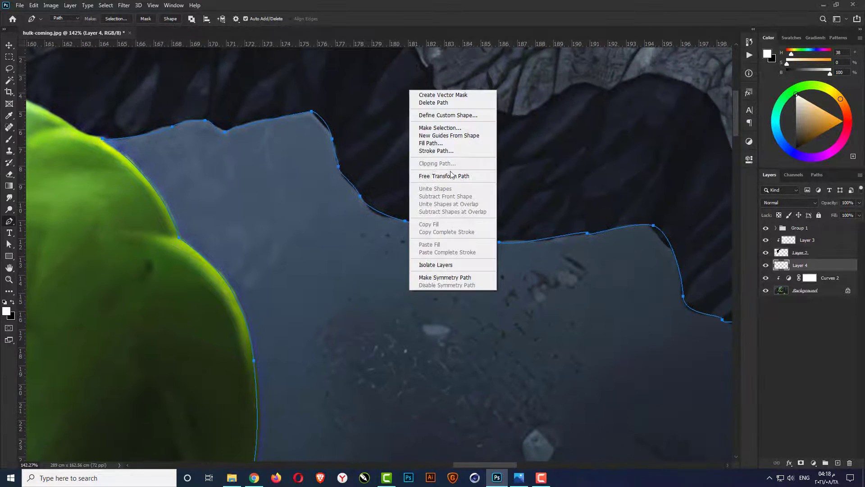
click(459, 129)
click(475, 130)
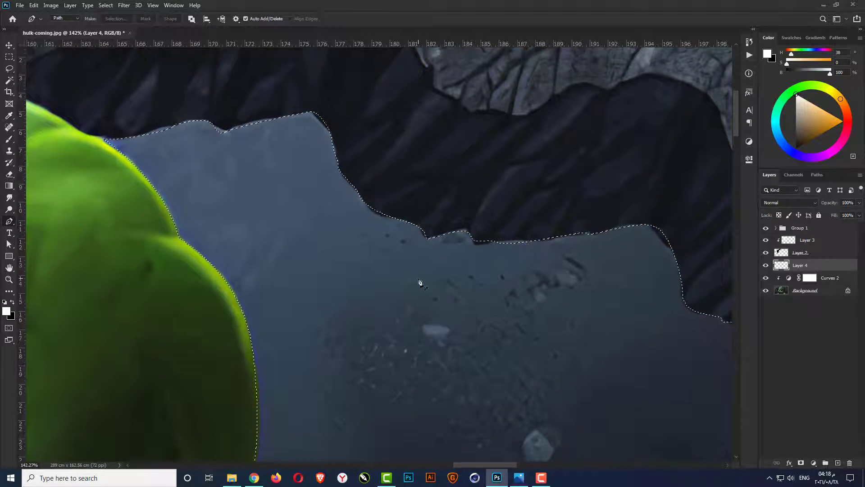
key(ctrl+BackSpace)
key(ctrl+d)
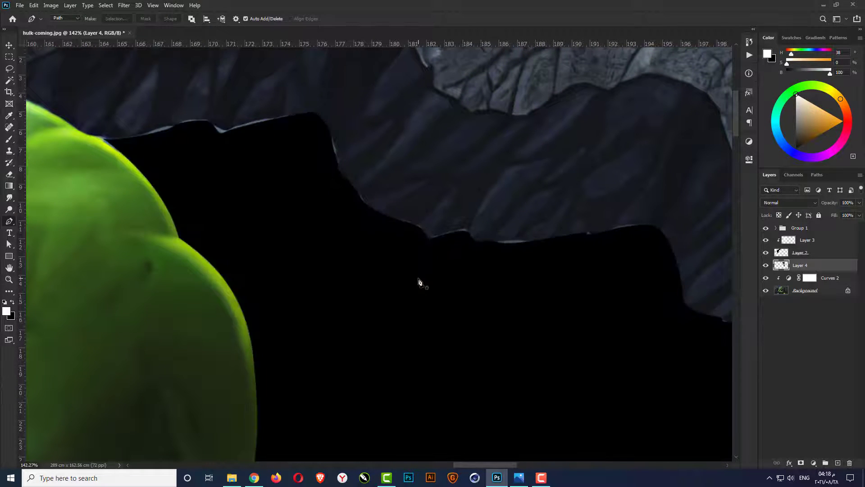
Set Layer 4's blend mode to Color Dodge and fit the whole image in view.
key(v)
click(796, 203)
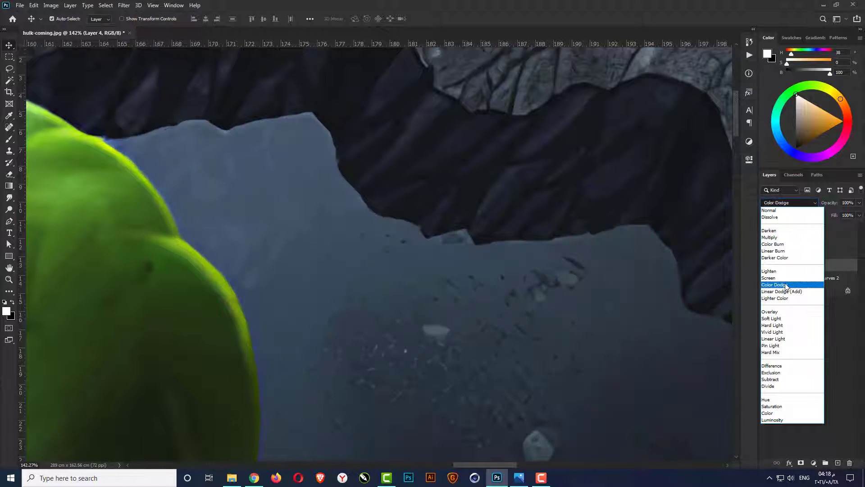
click(785, 285)
key(ctrl+0)
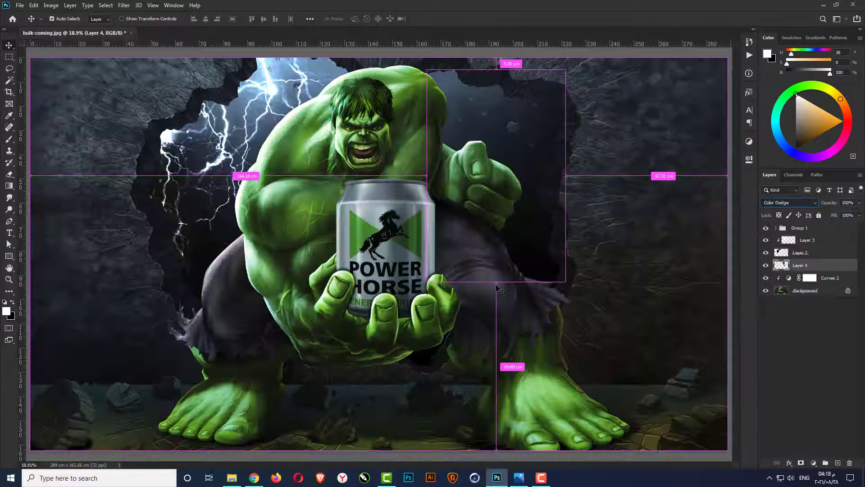
Add a new layer above Layer 4, clip it to Layer 4, and switch to the Brush tool for painting lightning.
key(ctrl+shift+alt+n)
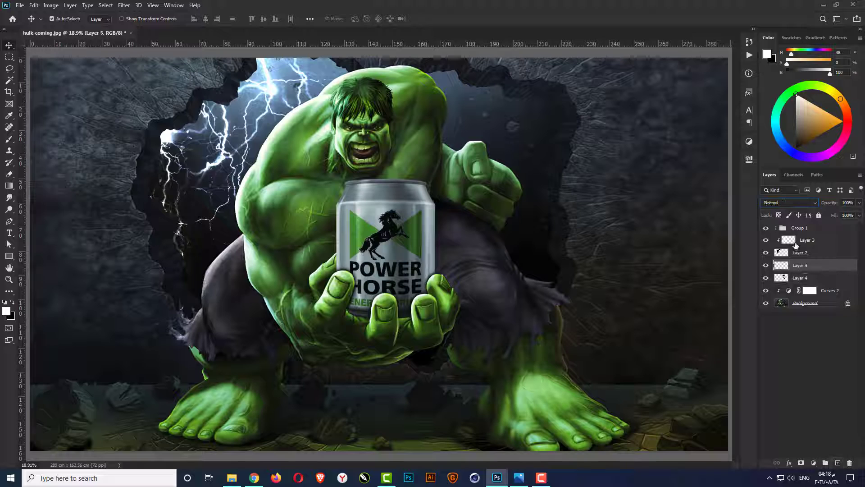
right_click(802, 266)
click(752, 263)
click(8, 141)
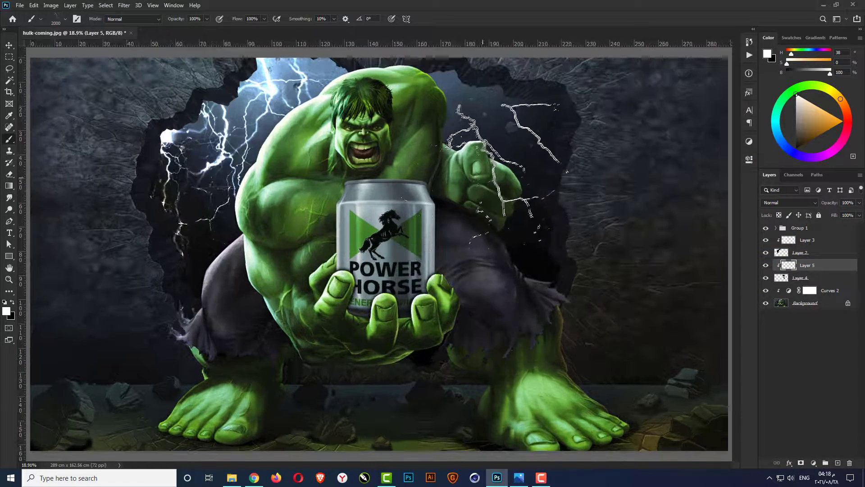
Stamp a lightning bolt in the opening beside Hulk's pointing hand with the 320 lightning brush at 3500 px.
right_click(491, 213)
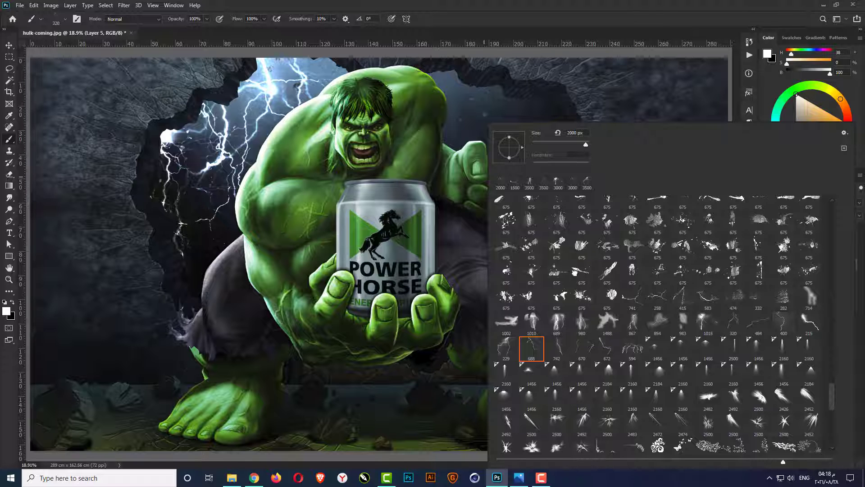
double_click(570, 132)
text(3500)
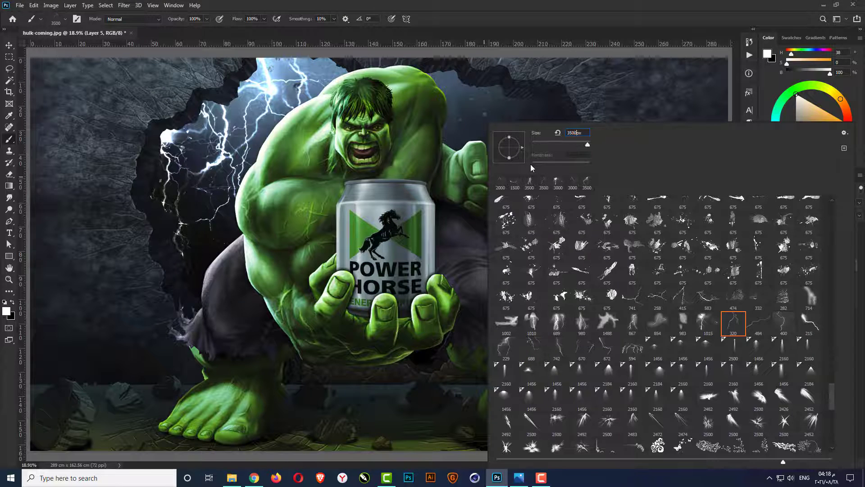
key(Return)
scroll(377, 261, down, 1)
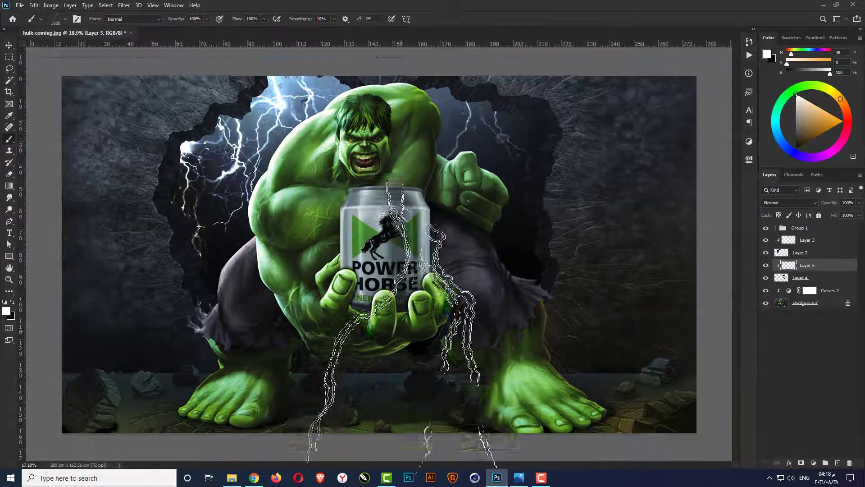
Add more lightning beside Hulk's pointing hand using the 229 lightning brush at 3000 px.
right_click(448, 306)
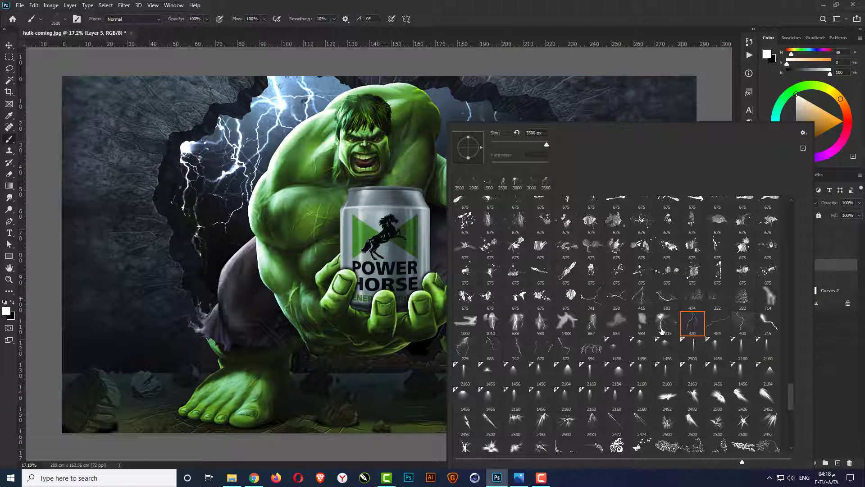
click(467, 347)
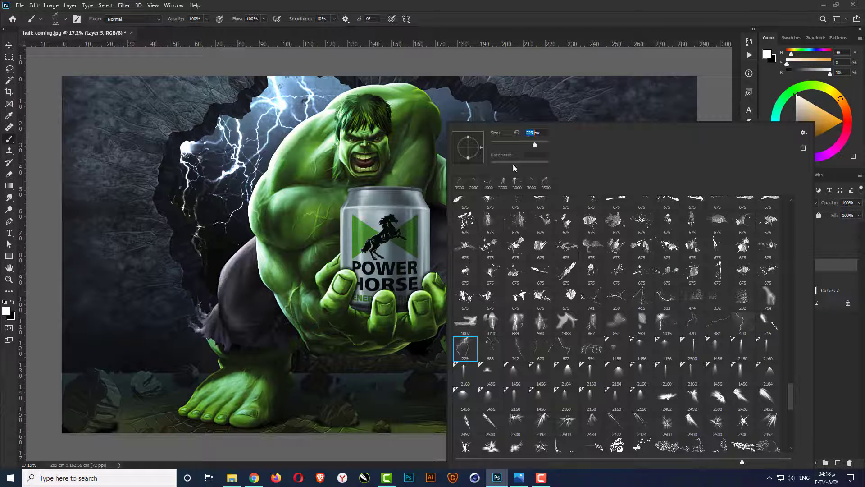
text(3000)
key(Return)
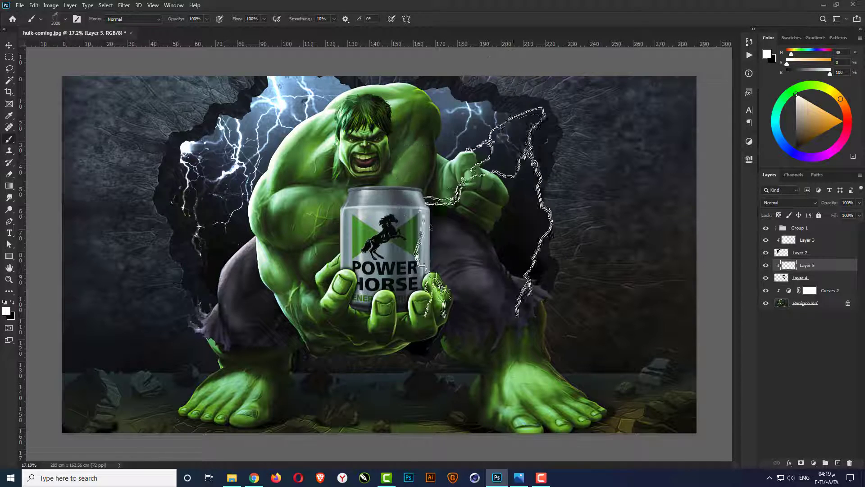
Stamp a branching bolt near the opening's outer edge with the 980 lightning brush at 2000 px and a -38° angle.
right_click(541, 302)
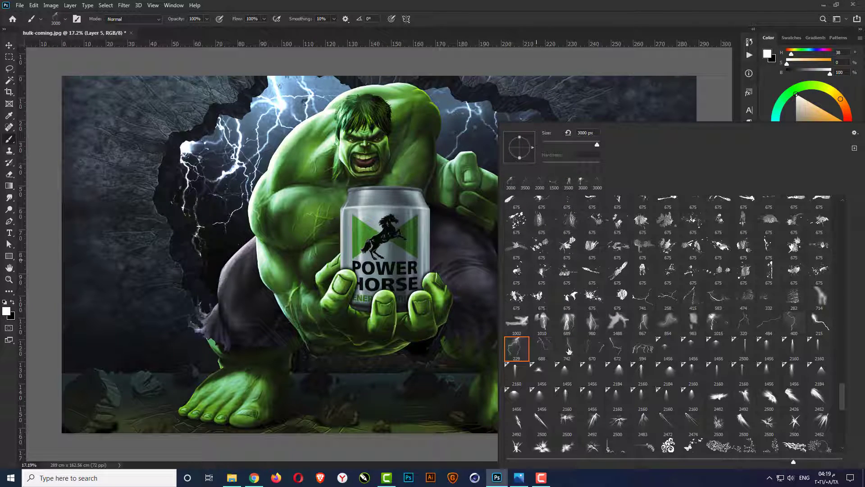
click(592, 322)
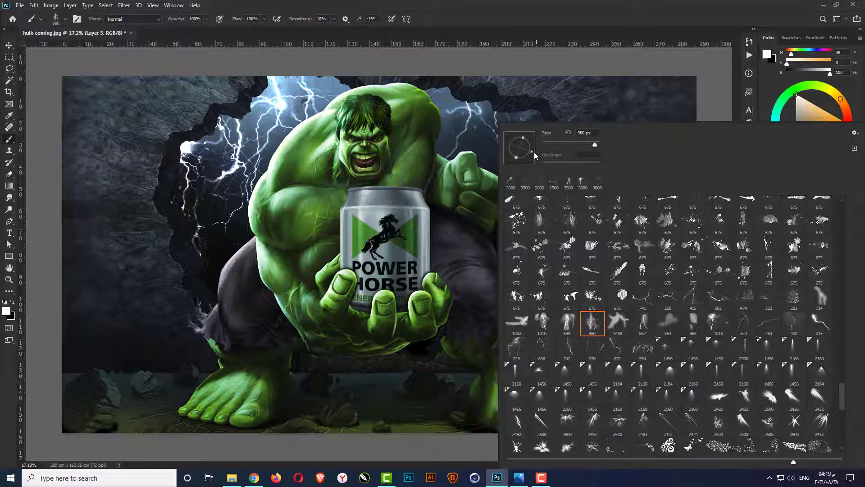
drag(531, 155, 529, 155)
text(2000)
key(Return)
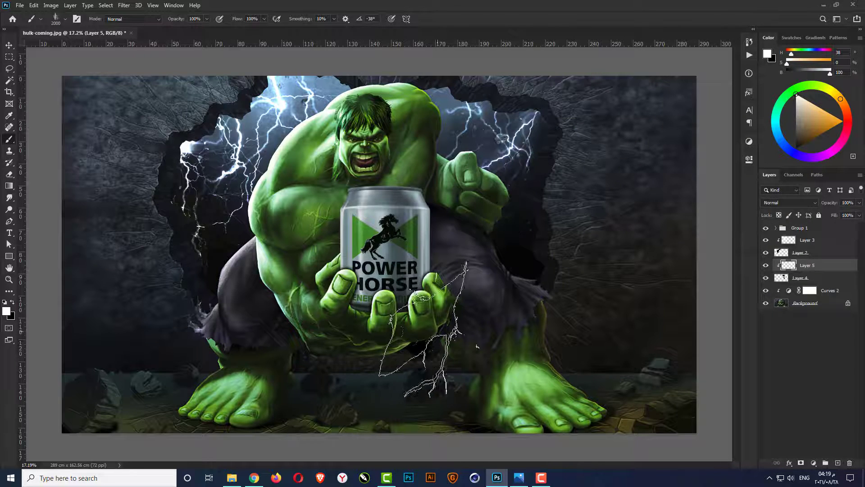
Rotate the 2000 px branching lightning brush to 14° and stamp it in the opening above Hulk's pointing hand.
scroll(380, 253, down, 1)
right_click(450, 160)
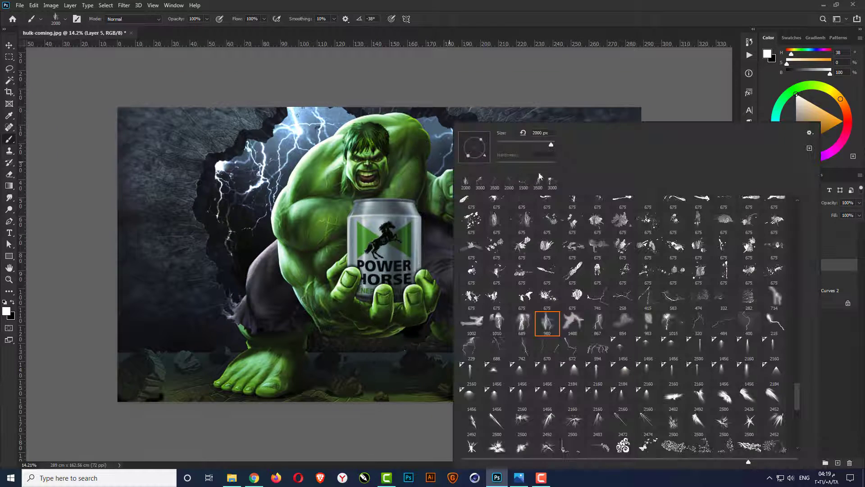
click(406, 84)
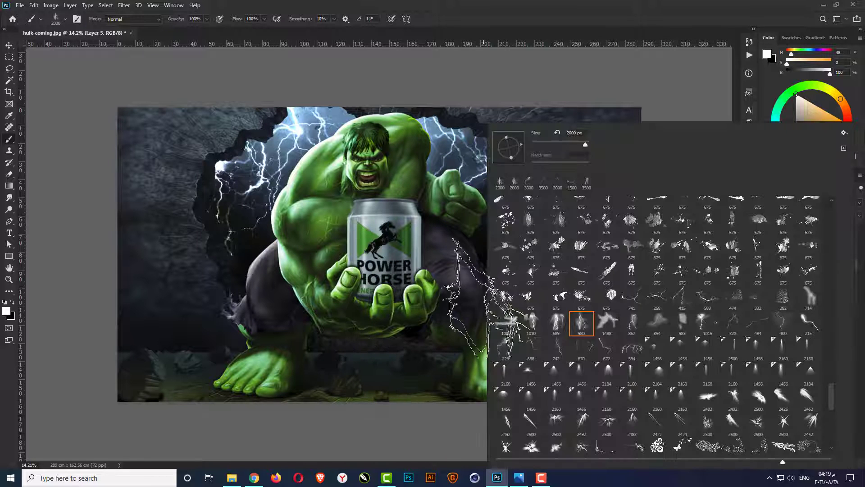
Stamp lightning in the same opening with the 688 brush at 2000 px and -49°, then switch to the Move tool.
right_click(479, 301)
click(531, 348)
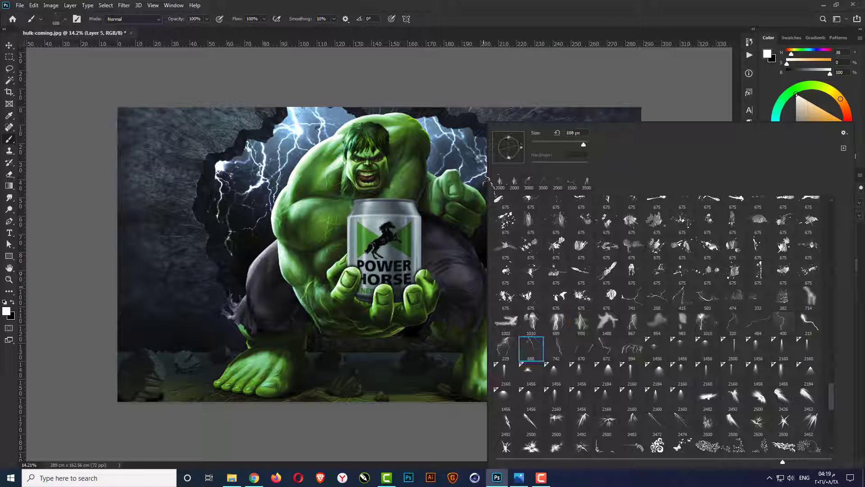
drag(523, 146, 519, 159)
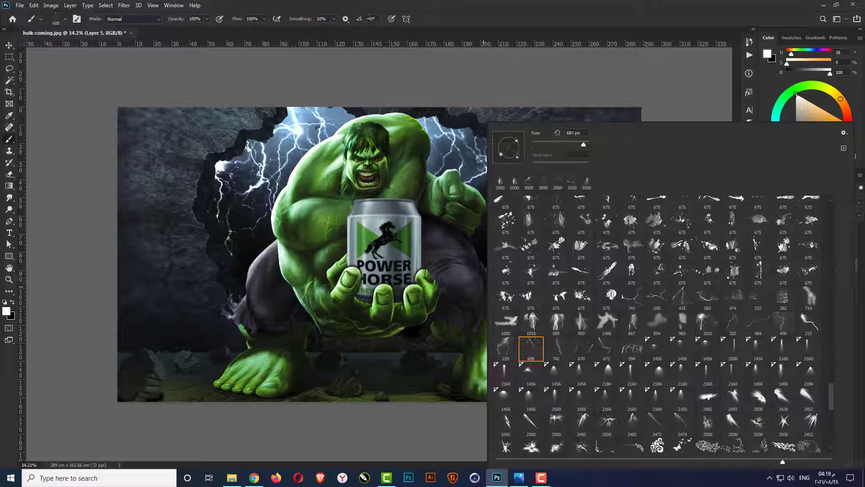
text(2000)
key(Return)
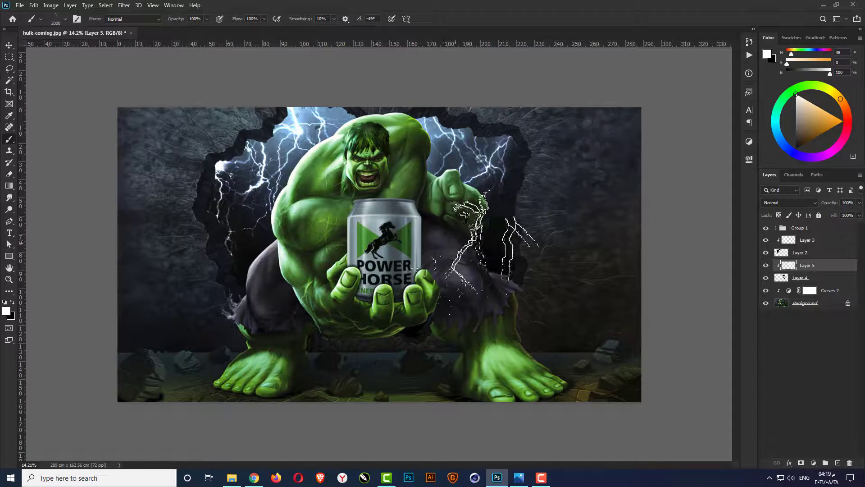
scroll(401, 214, up, 2)
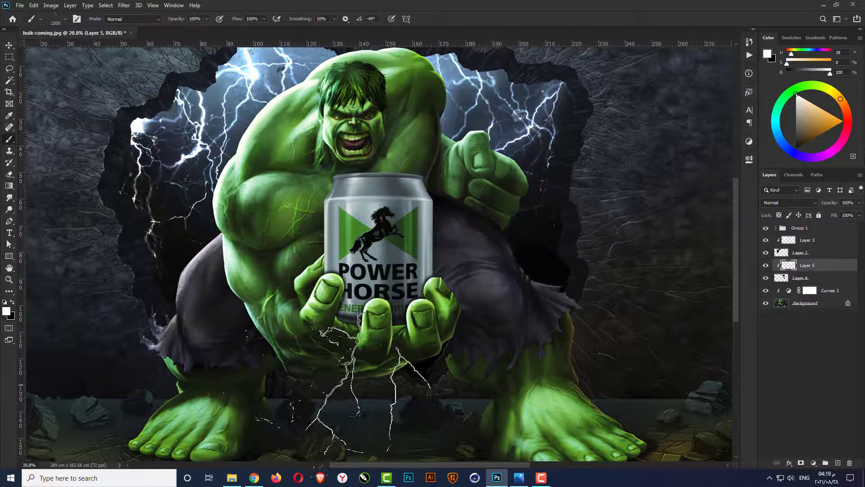
scroll(383, 343, down, 2)
click(262, 323)
key(v)
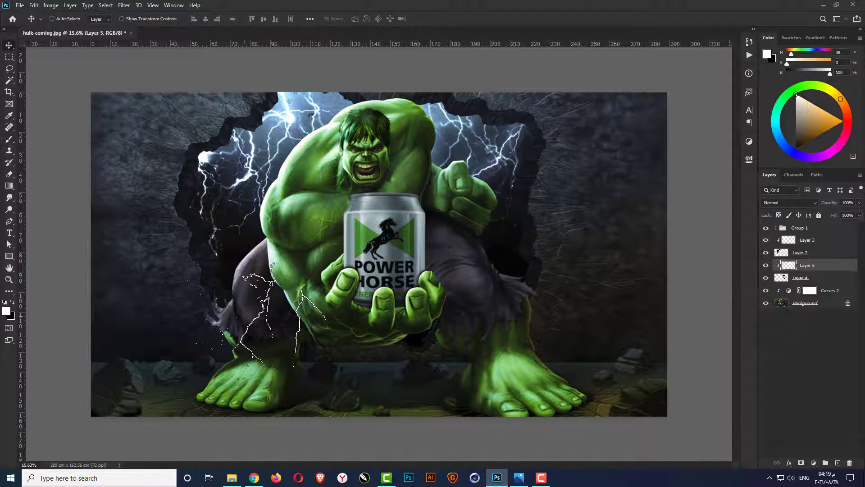
scroll(279, 315, up, 1)
key(ctrl+z)
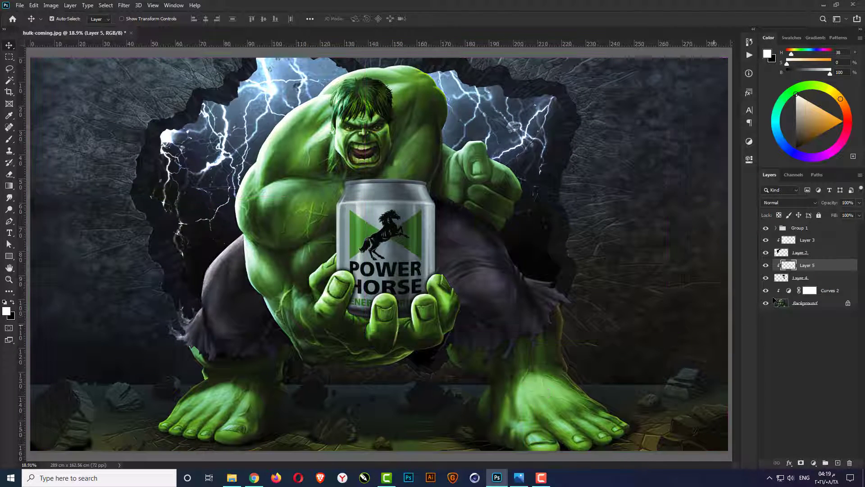
Group Layer 3, Layer 2, Layer 5 and Layer 4 together.
click(815, 242)
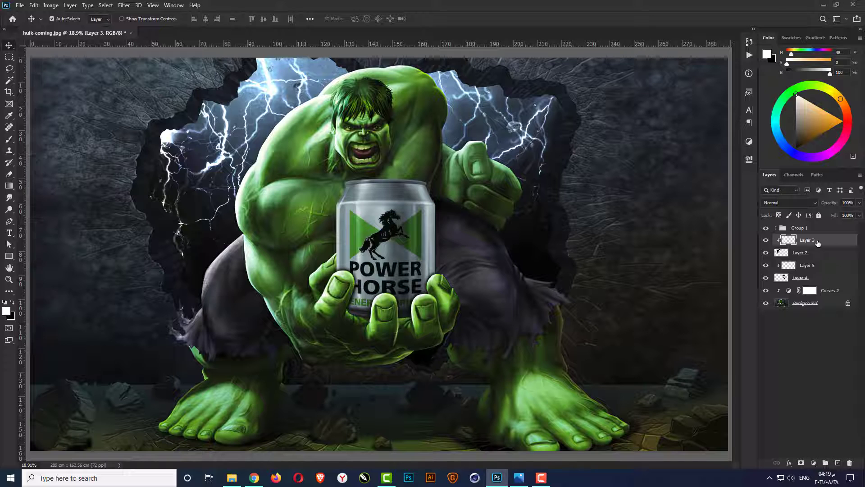
shift+click(823, 280)
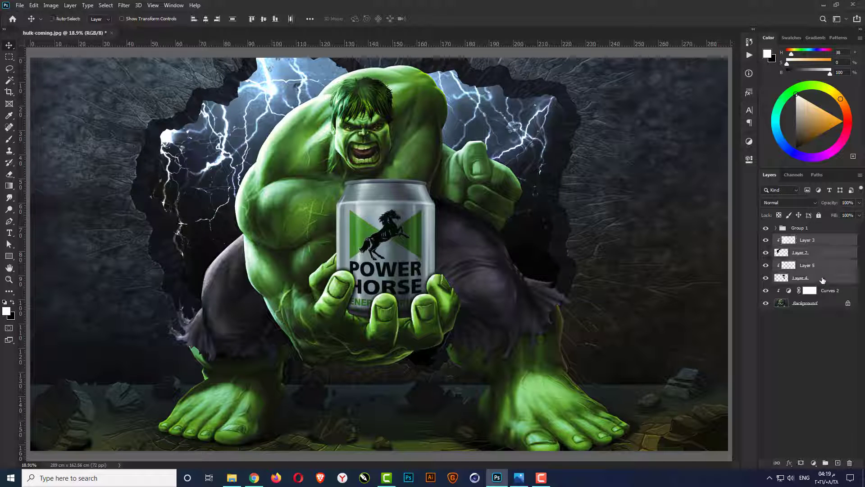
key(ctrl+g)
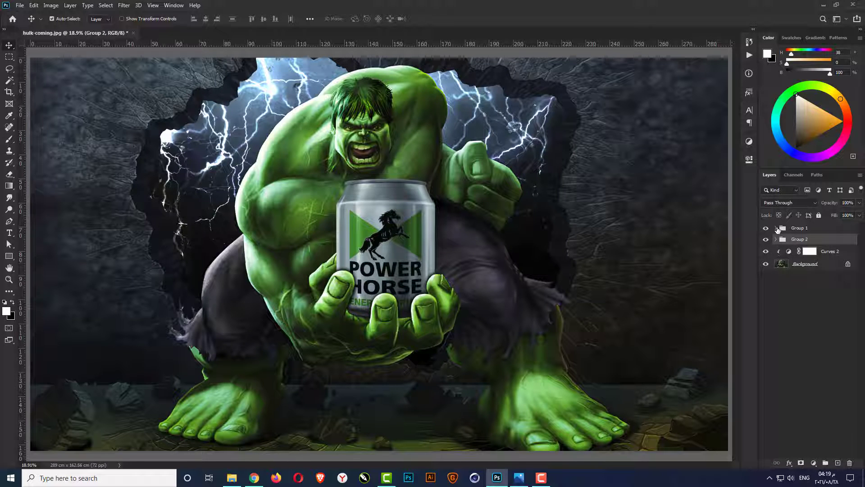
Add a clipped Levels adjustment above the POWER can layer in Group 1 with the white input level at 230.
click(776, 229)
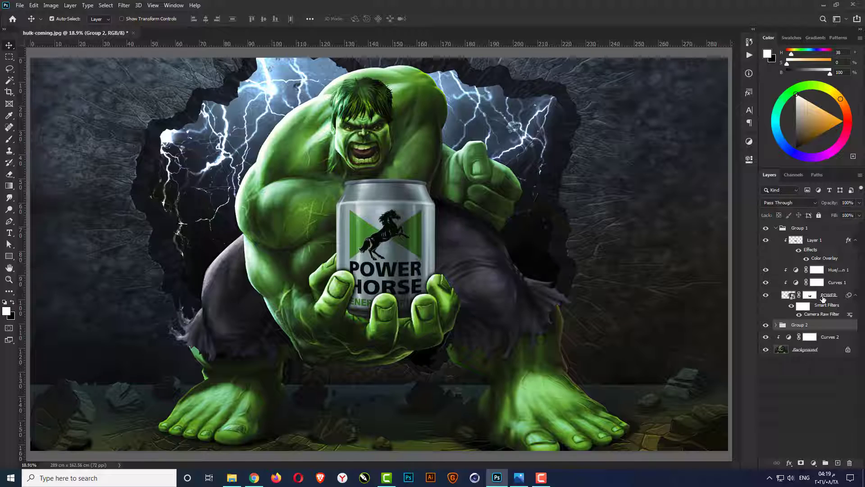
click(823, 297)
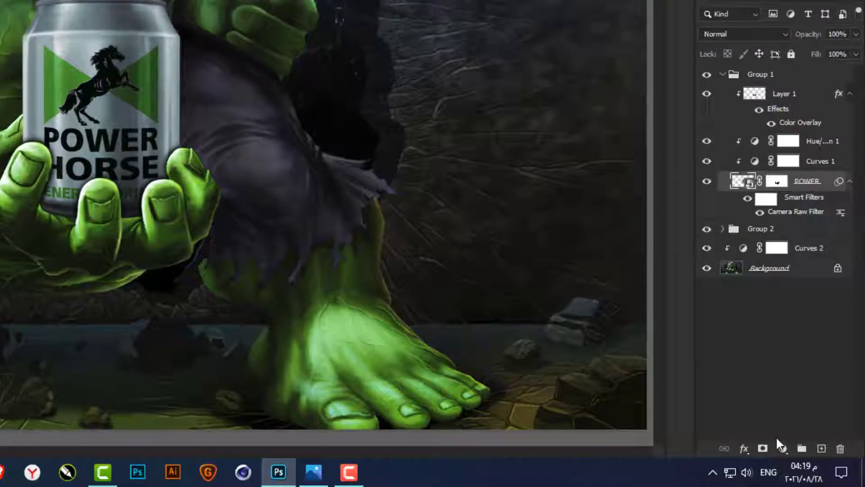
click(813, 463)
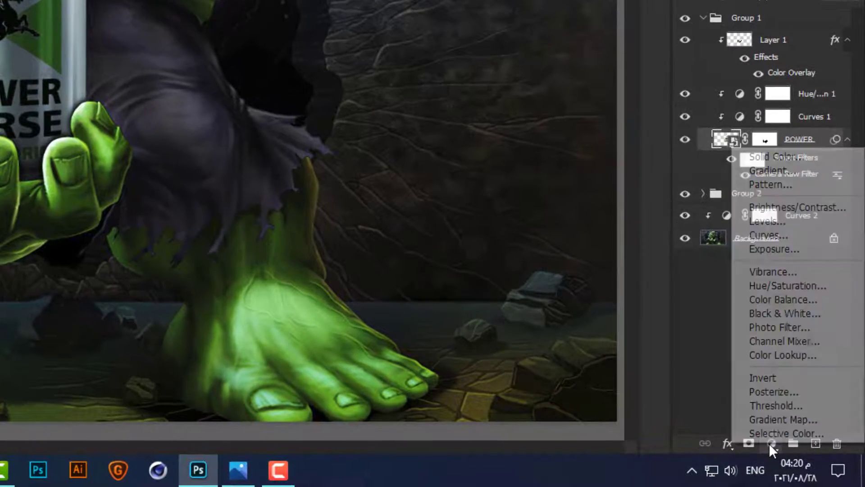
click(778, 221)
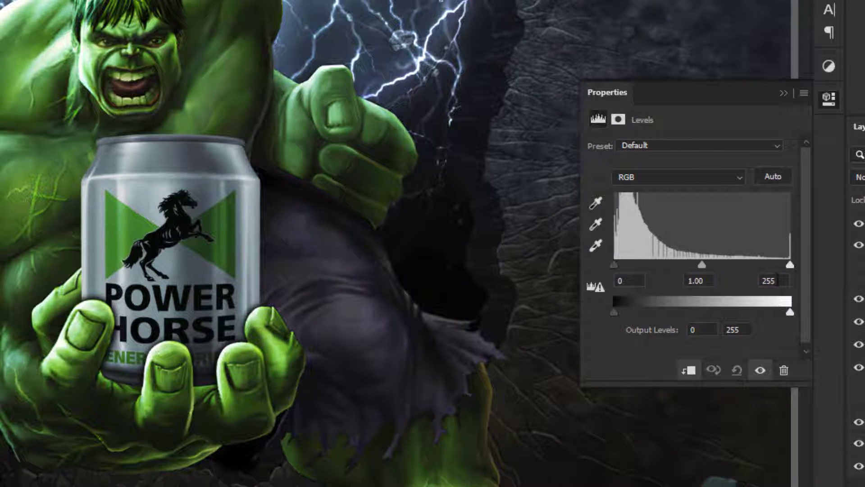
text(230)
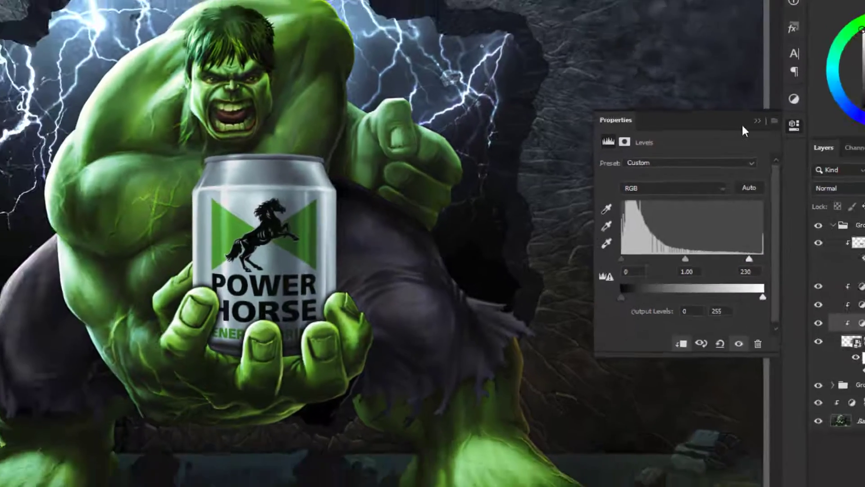
click(783, 93)
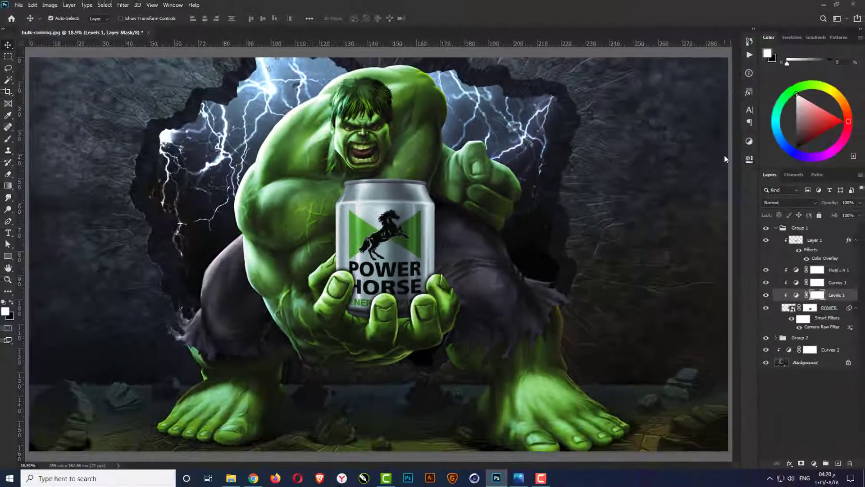
Add a new layer above Group 2 and move it into Group 1 directly beneath the POWER can layer.
key(ctrl+minus)
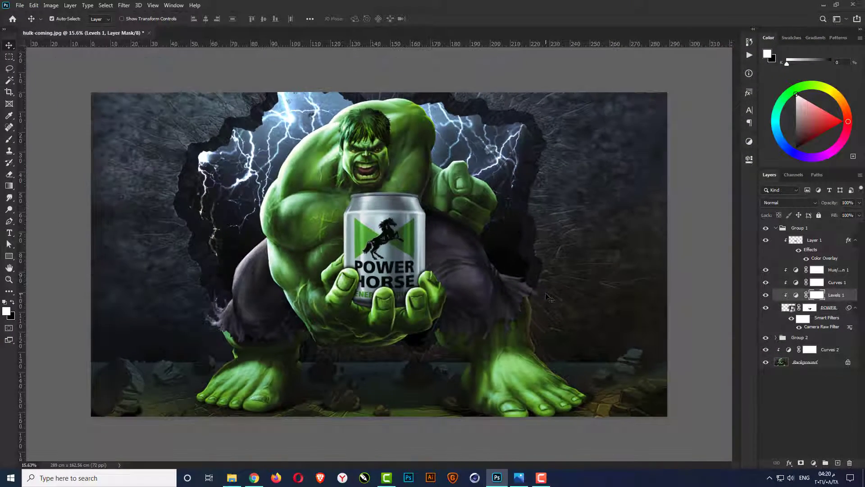
scroll(388, 307, up, 8)
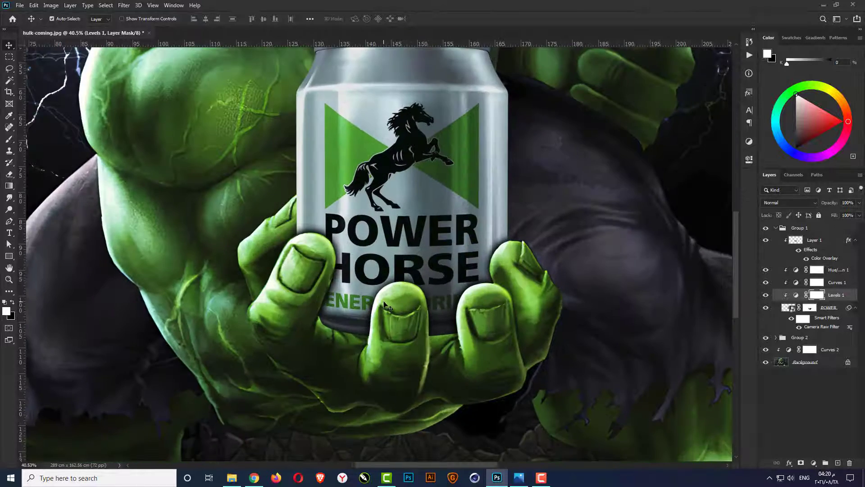
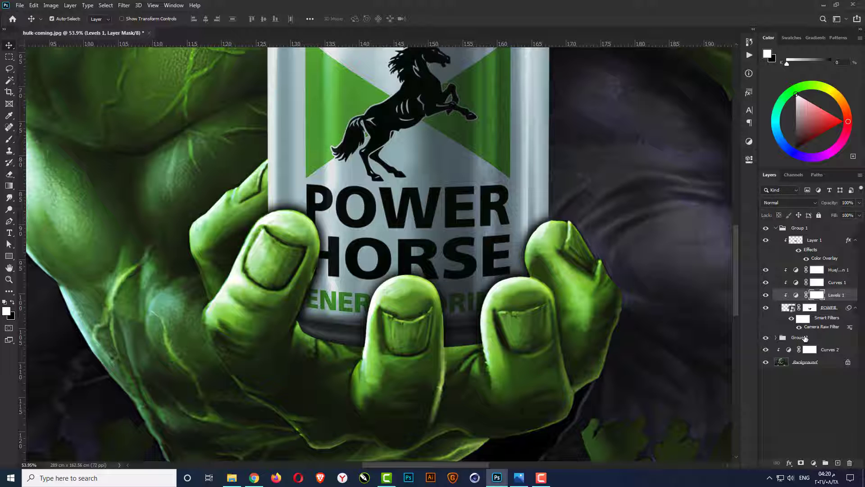
click(805, 337)
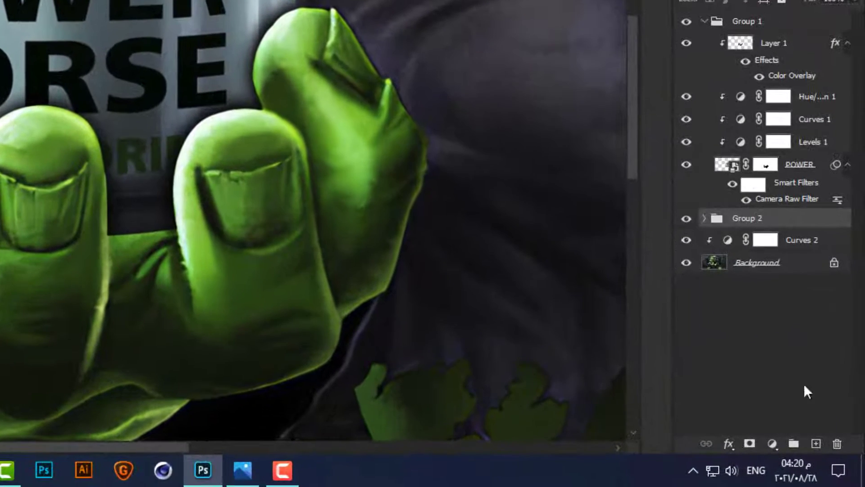
click(817, 444)
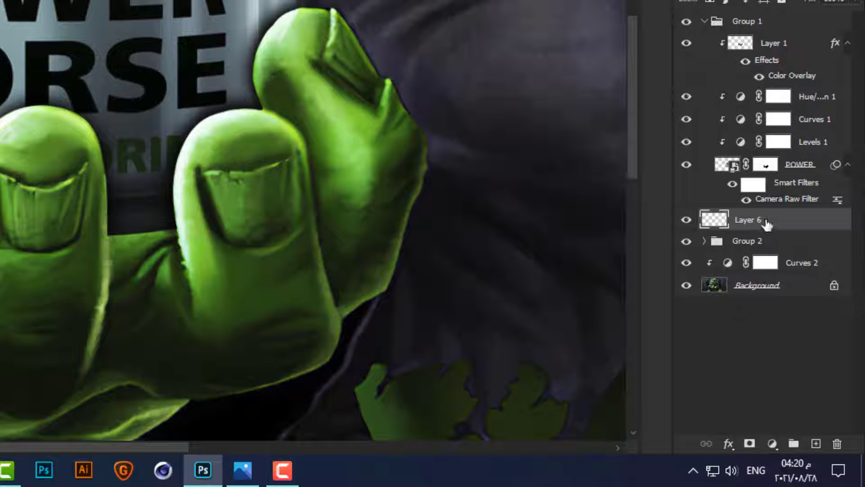
drag(768, 216, 691, 208)
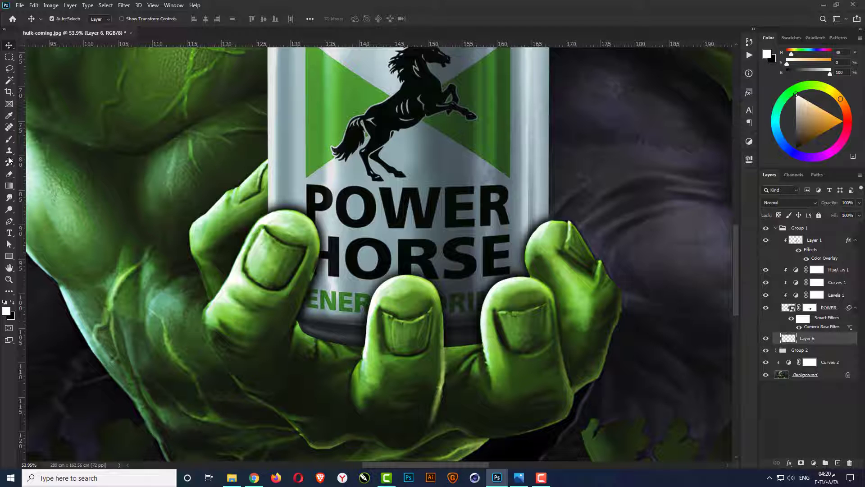
Set up the Brush tool with the soft round tip at 300 px and make black the foreground colour.
click(8, 141)
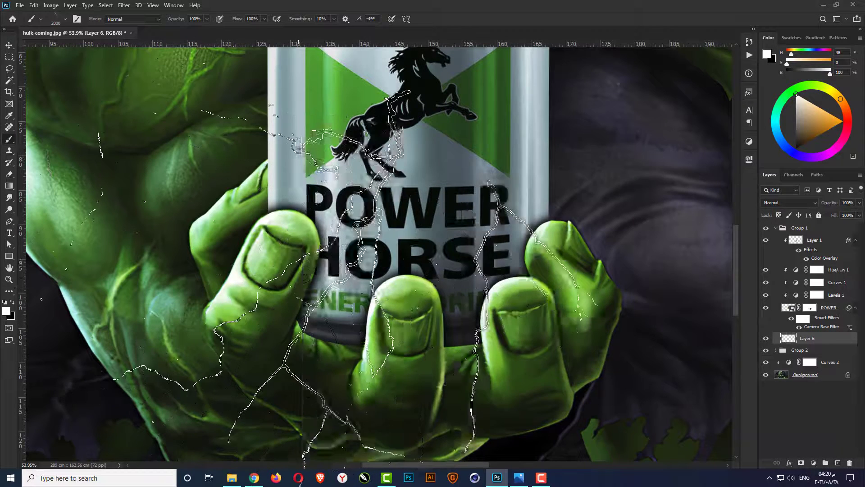
right_click(349, 263)
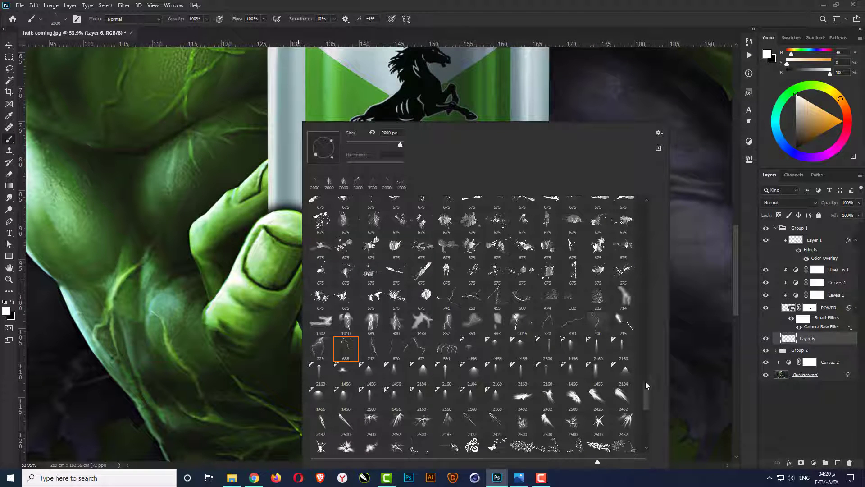
drag(645, 381, 643, 205)
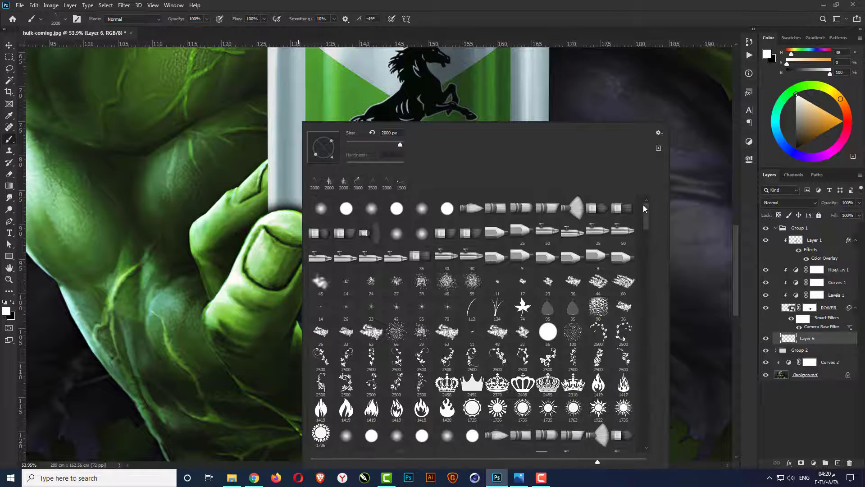
click(320, 208)
text(2)
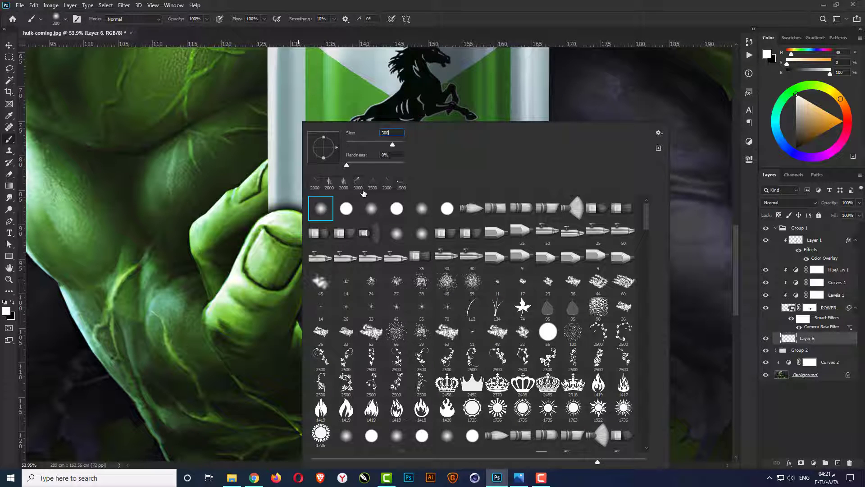
text(300)
key(Return)
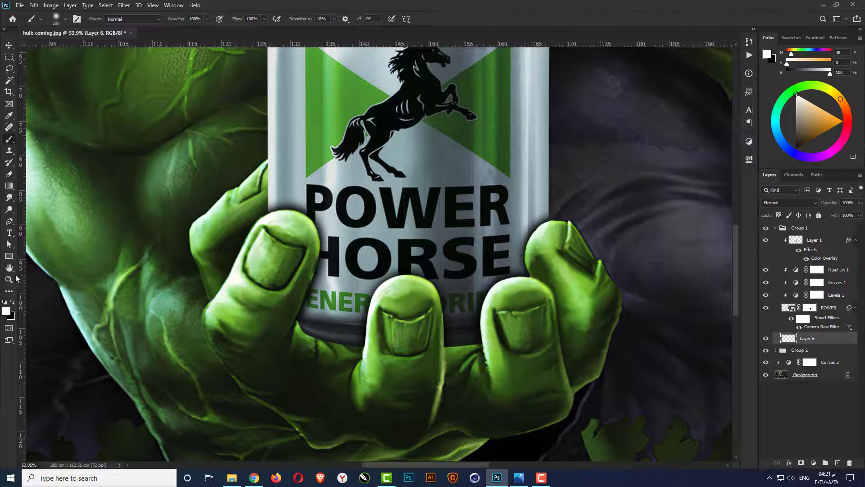
click(14, 303)
Reduce the brush to 200 px and paint a black shadow under the can's base between the index and middle fingers.
scroll(309, 357, up, 3)
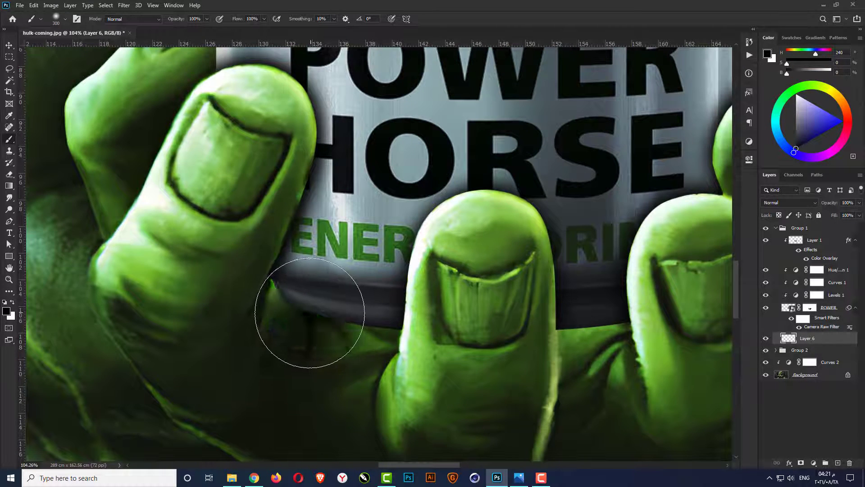
right_click(305, 315)
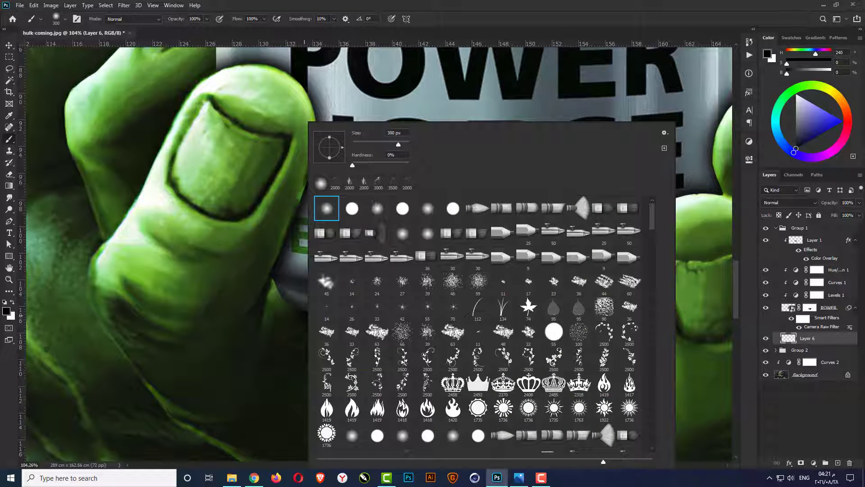
text(200)
key(Return)
mouse_move(282, 300)
mouse_down()
mouse_move(318, 319)
mouse_move(380, 328)
mouse_up()
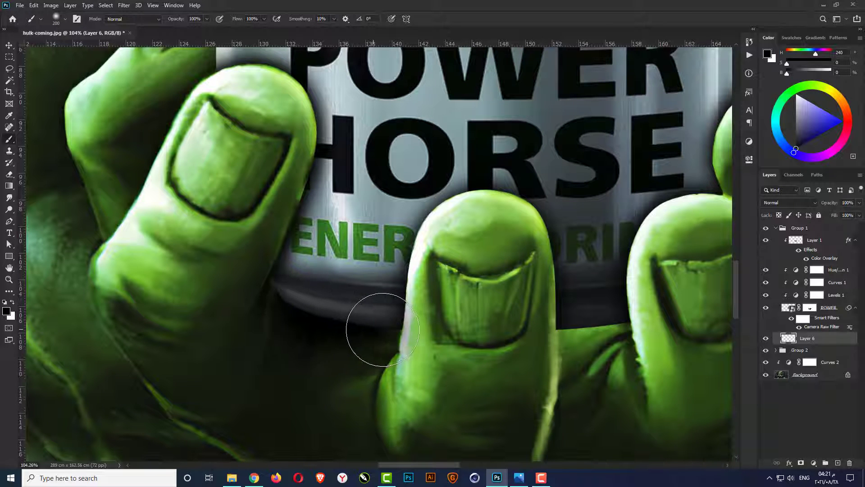
click(392, 331)
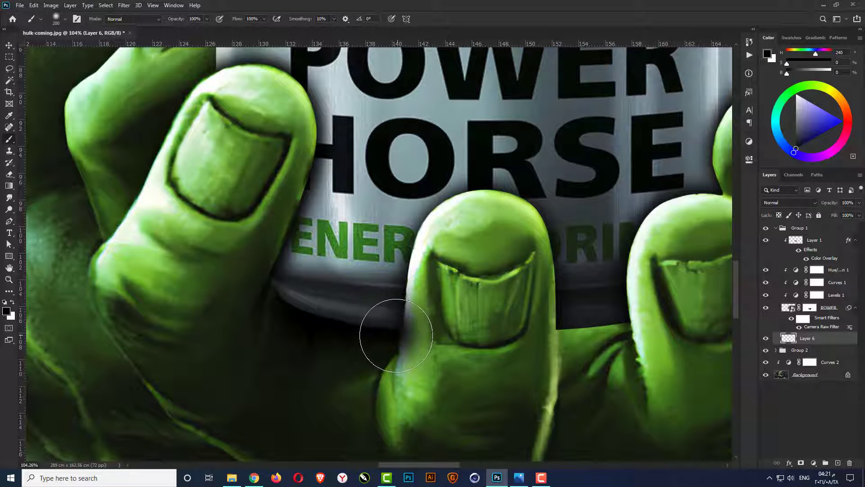
Paint the black shadow under the can's base in the gap between the middle and ring fingers on Layer 6.
scroll(207, 332, down, 2)
scroll(470, 385, up, 3)
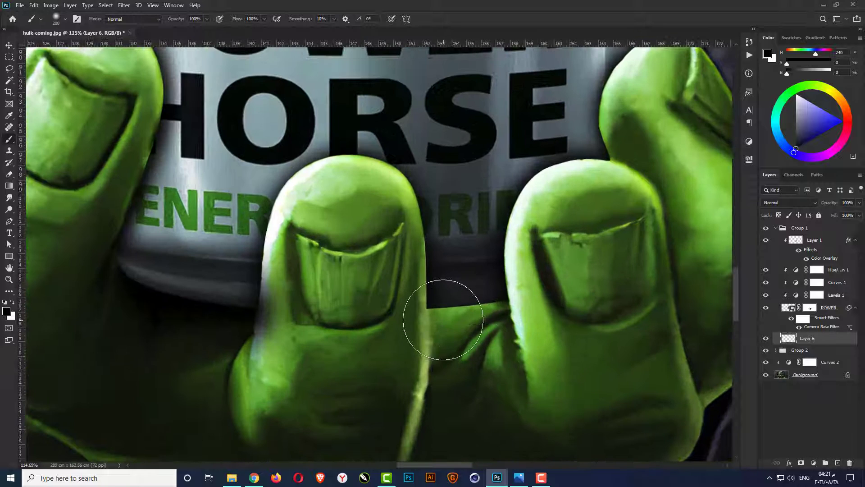
click(449, 309)
mouse_move(470, 319)
mouse_down()
mouse_move(492, 309)
mouse_move(491, 324)
mouse_up()
scroll(272, 370, down, 2)
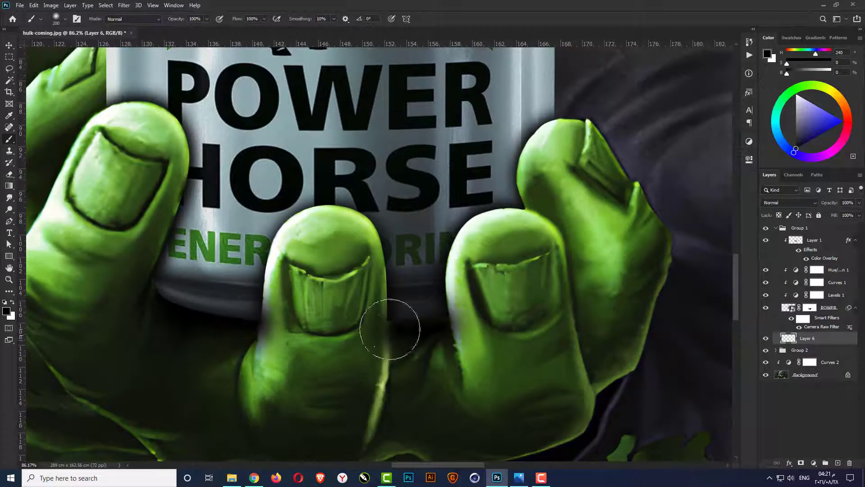
drag(409, 330, 450, 331)
scroll(335, 402, down, 3)
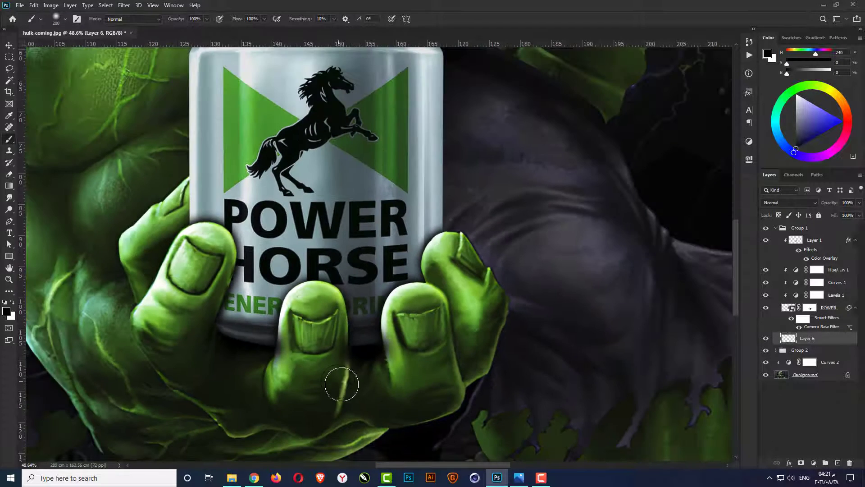
Erase the shadow that spills onto the middle and ring fingers using the Eraser at 100 px.
scroll(343, 372, up, 2)
click(9, 175)
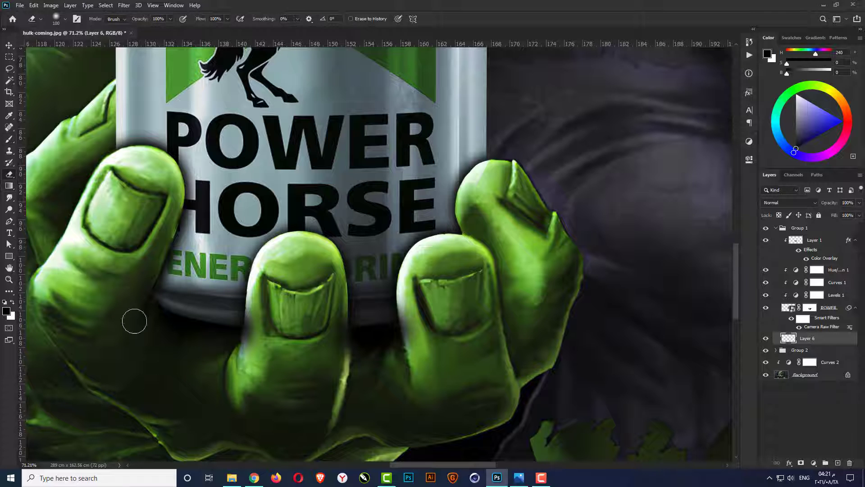
scroll(326, 380, up, 4)
drag(323, 339, 325, 248)
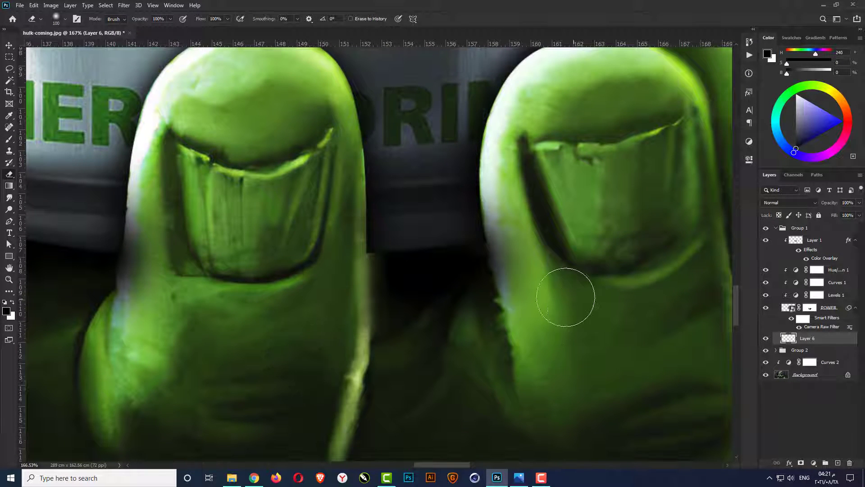
mouse_move(564, 294)
mouse_down()
mouse_move(531, 206)
mouse_move(548, 300)
mouse_up()
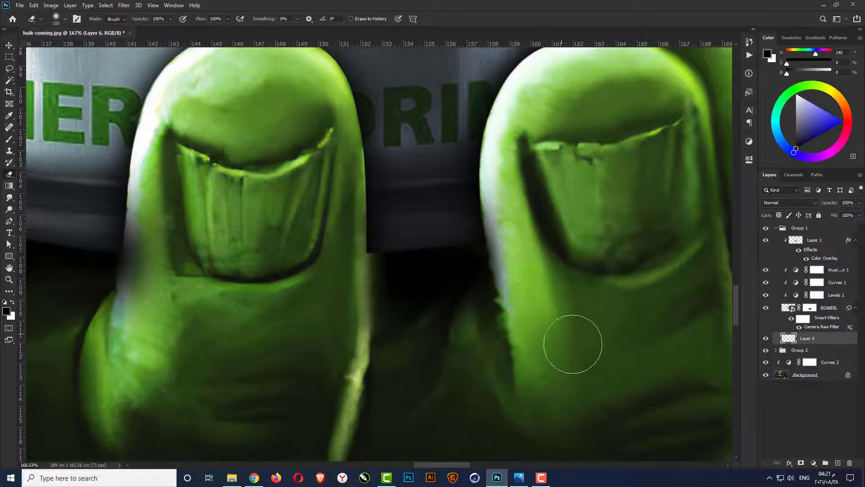
scroll(585, 343, down, 2)
mouse_move(293, 316)
mouse_down()
mouse_move(297, 264)
mouse_move(289, 288)
mouse_move(300, 337)
mouse_move(338, 374)
mouse_up()
scroll(361, 388, down, 1)
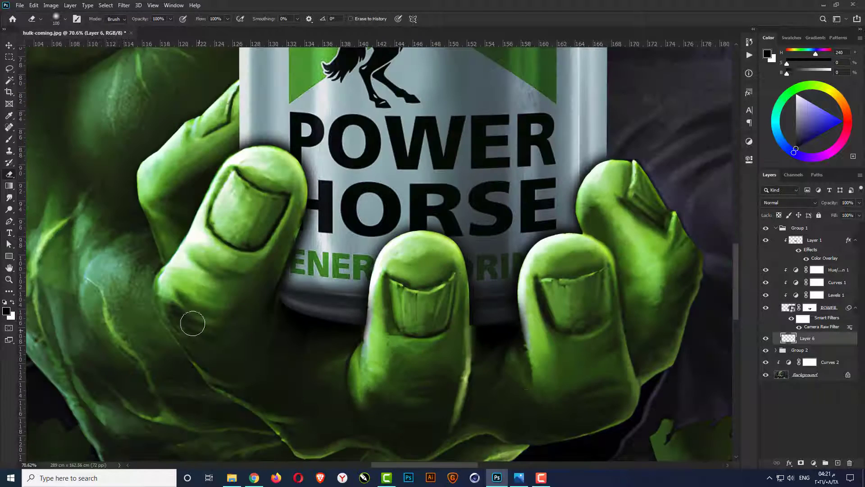
scroll(227, 308, up, 1)
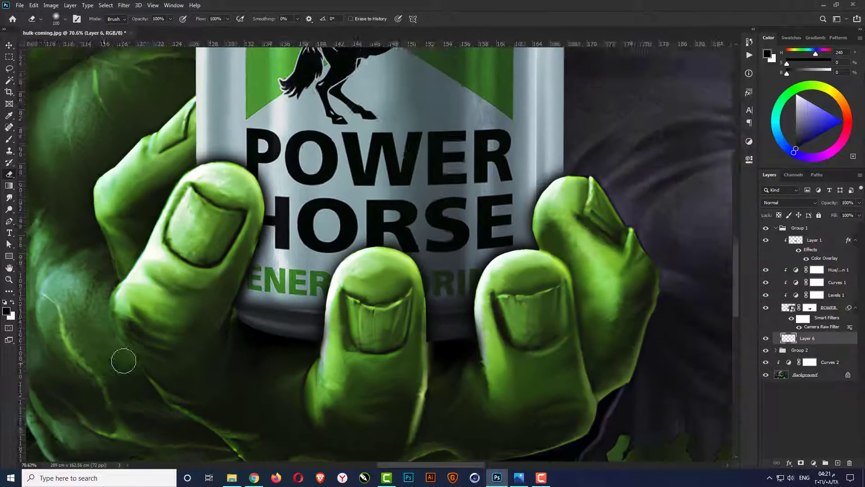
scroll(303, 373, down, 3)
scroll(303, 372, down, 1)
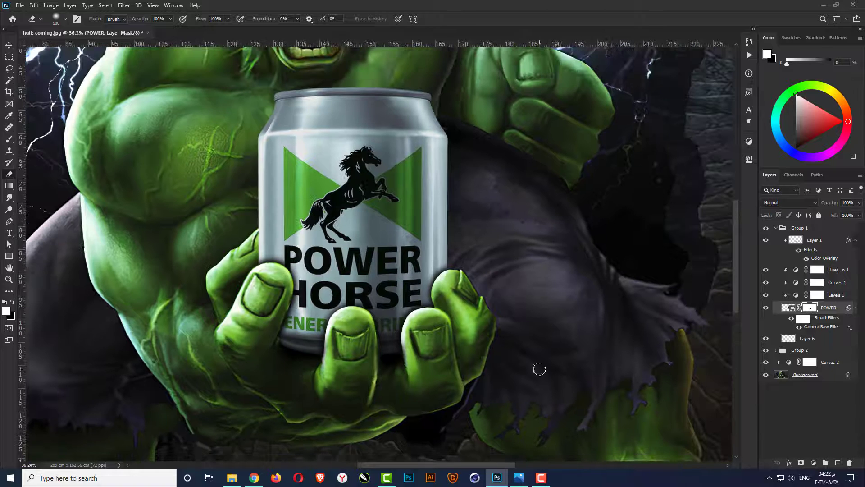
Set Layer 6's blend mode to Multiply, then collapse Group 1 and fit the whole image on screen.
click(807, 339)
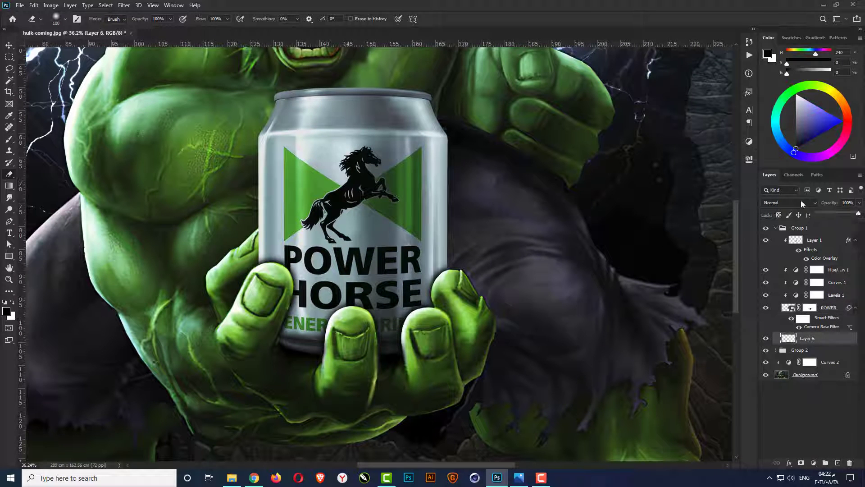
click(801, 202)
click(791, 237)
click(800, 397)
click(775, 228)
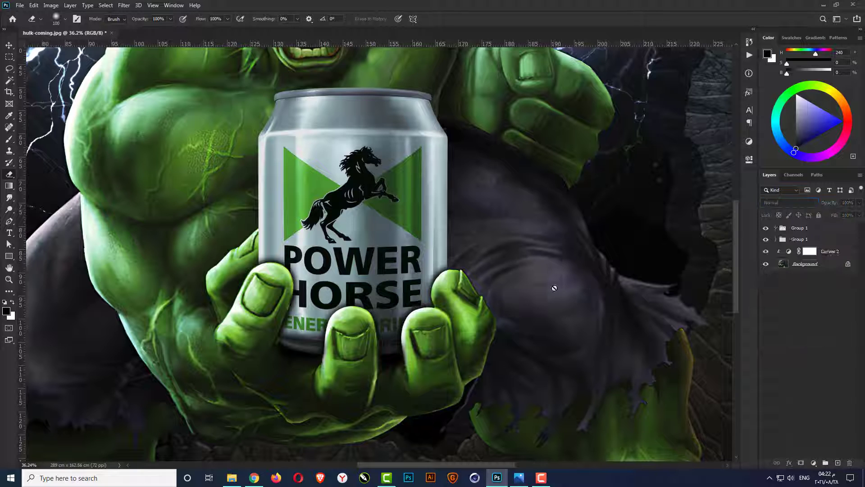
key(ctrl+0)
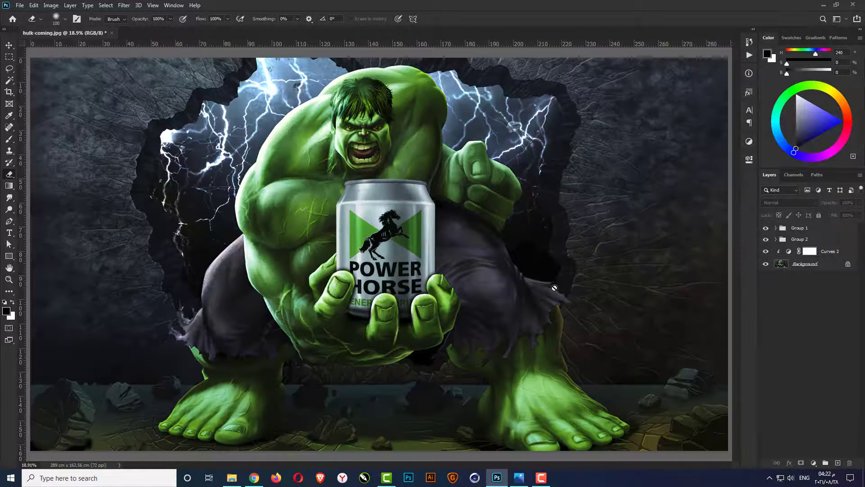
Lower Layer 6's opacity in Group 1 to 97%, then collapse the group and deselect all layers.
click(776, 228)
click(805, 339)
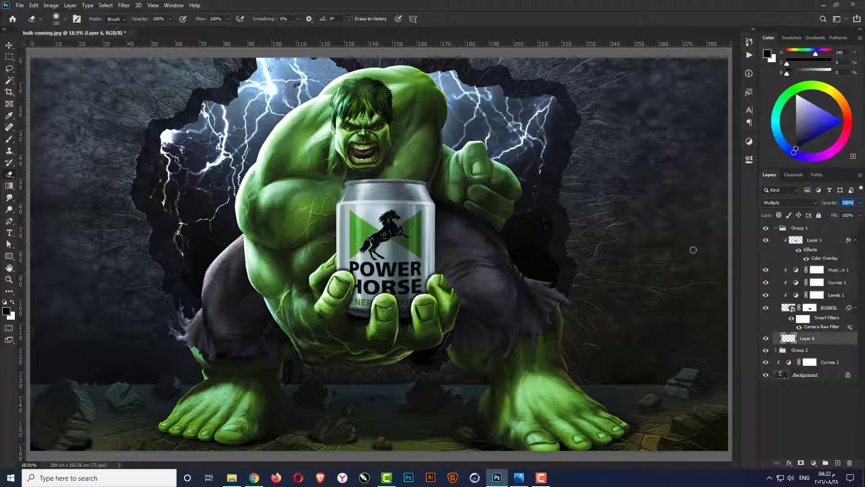
key(Down)
key(Down)
key(Down)
key(Down)
key(Down)
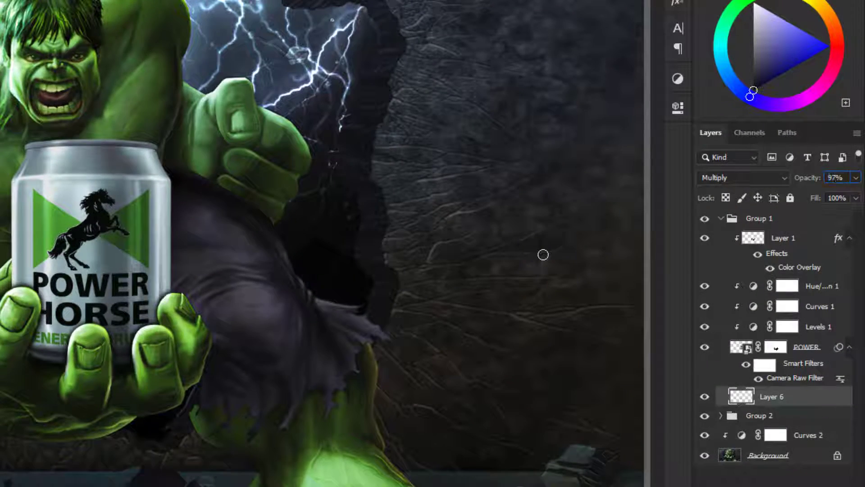
click(721, 218)
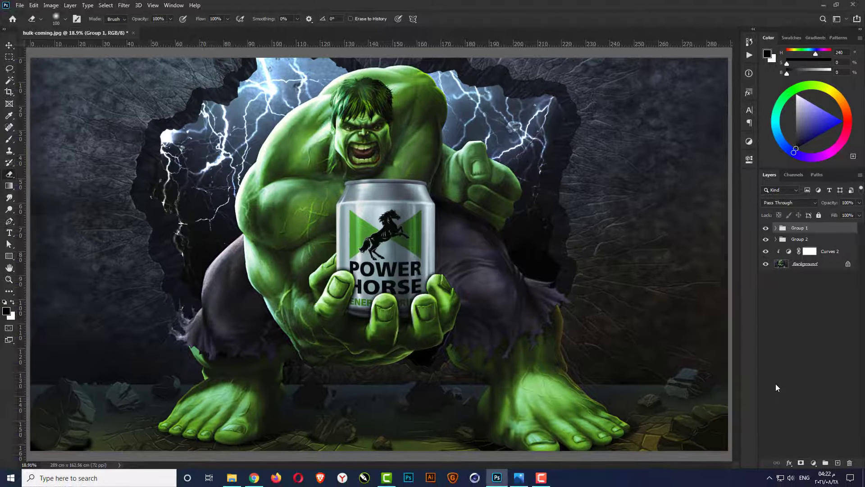
click(775, 383)
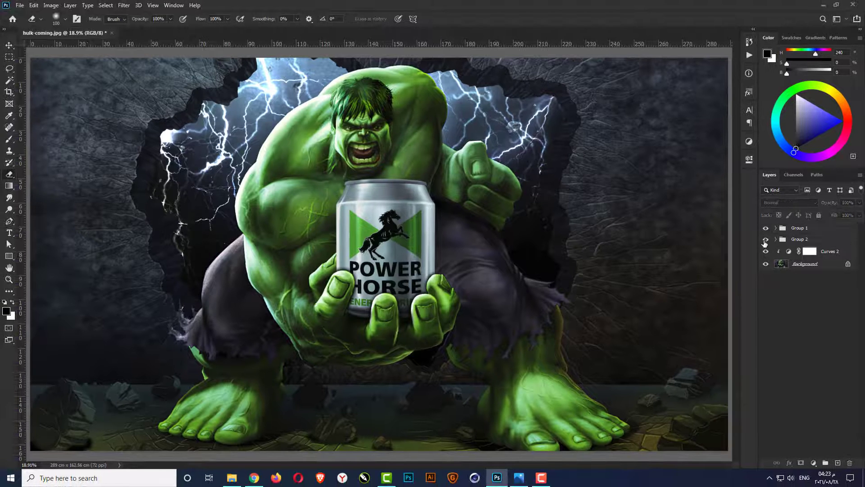
Toggle the visibility of Group 2 and then Group 1 off and on to compare the image with and without them.
click(766, 240)
click(766, 239)
click(766, 229)
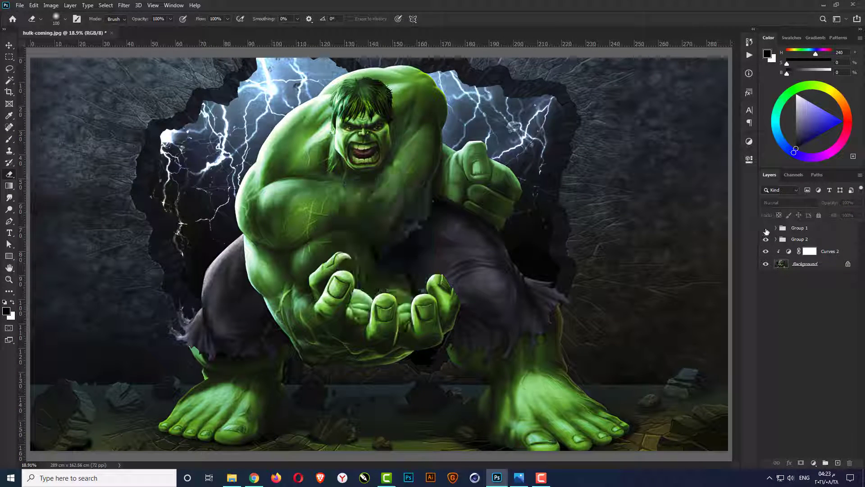
click(766, 229)
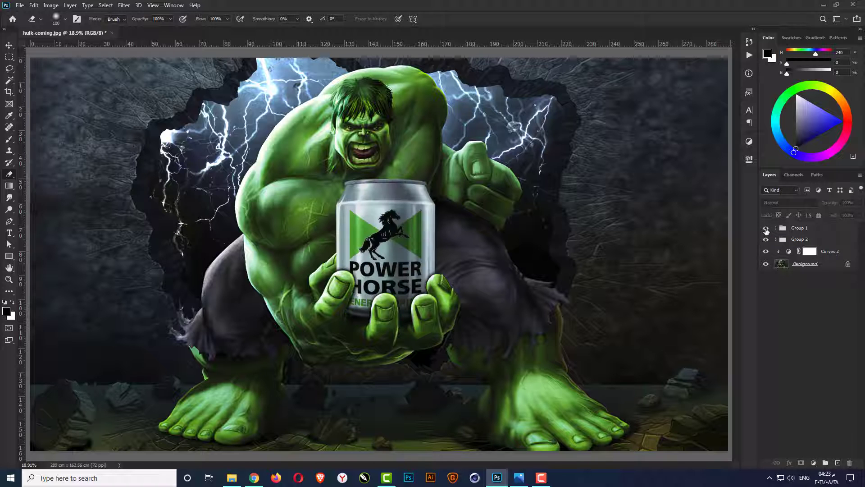